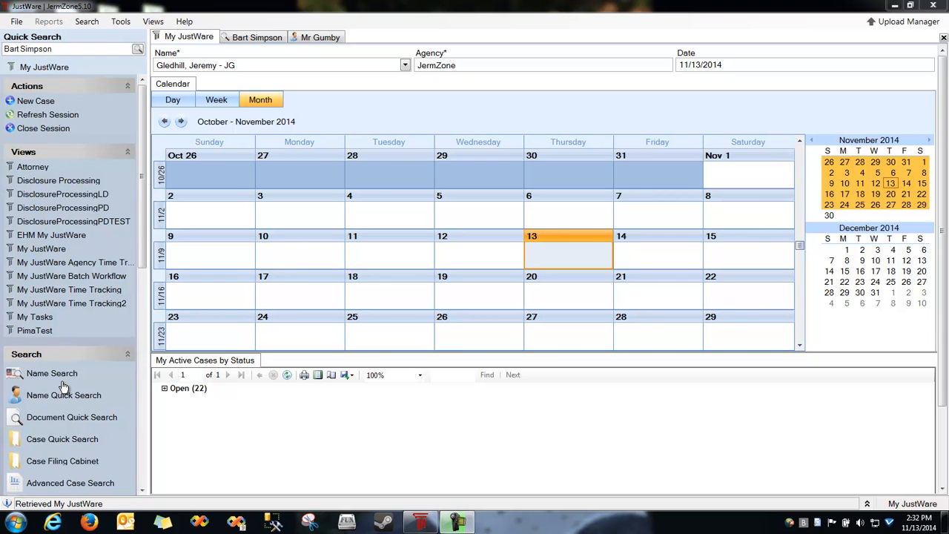
Cycle through the search results, name record and home calendar, ending on the defendant's name record.
left_click(254, 39)
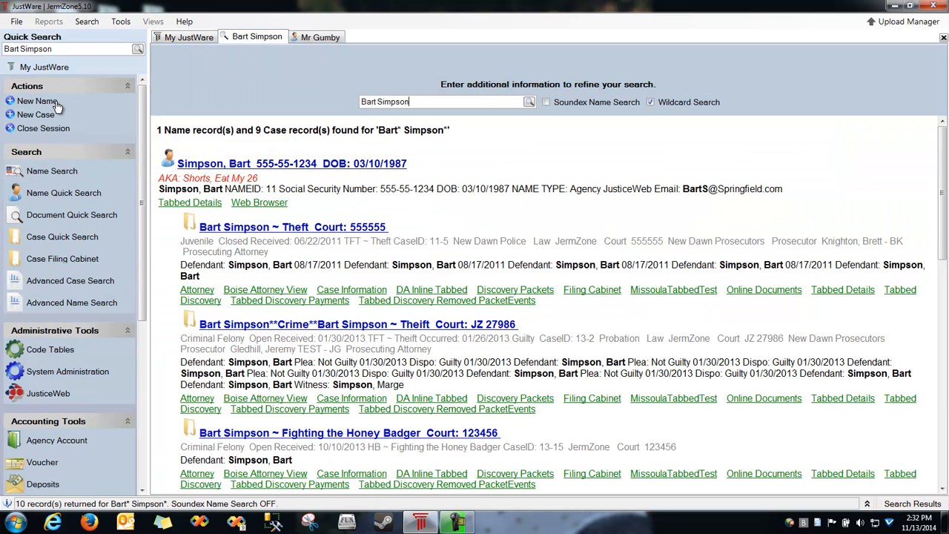
left_click(313, 38)
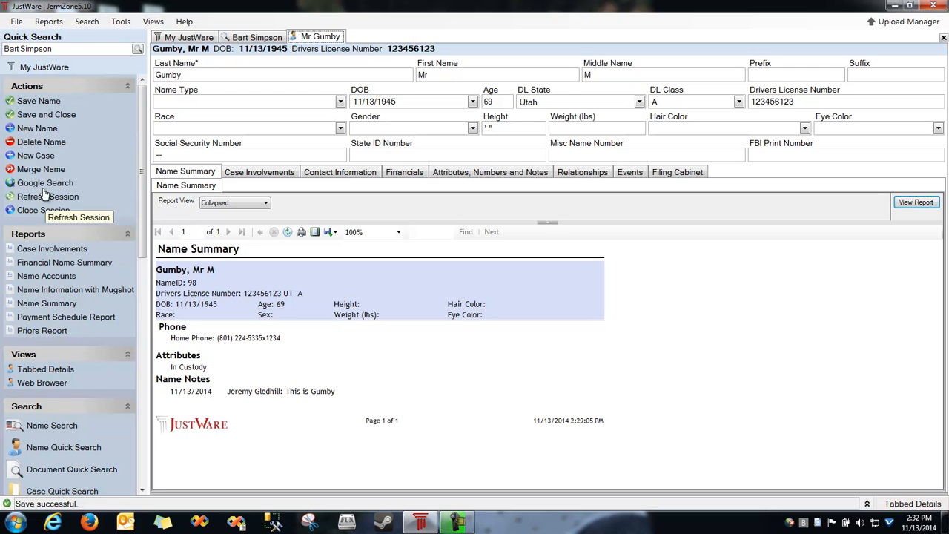
left_click(192, 38)
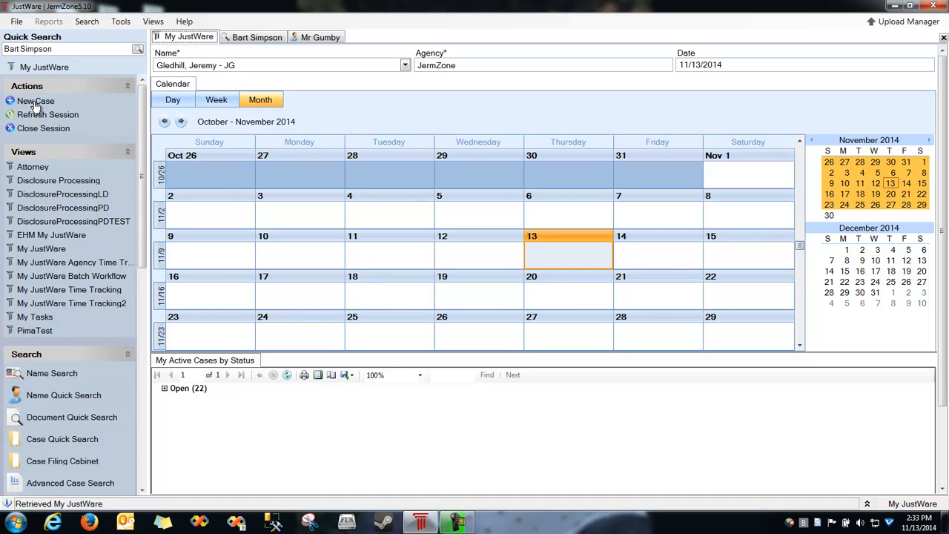
left_click(333, 37)
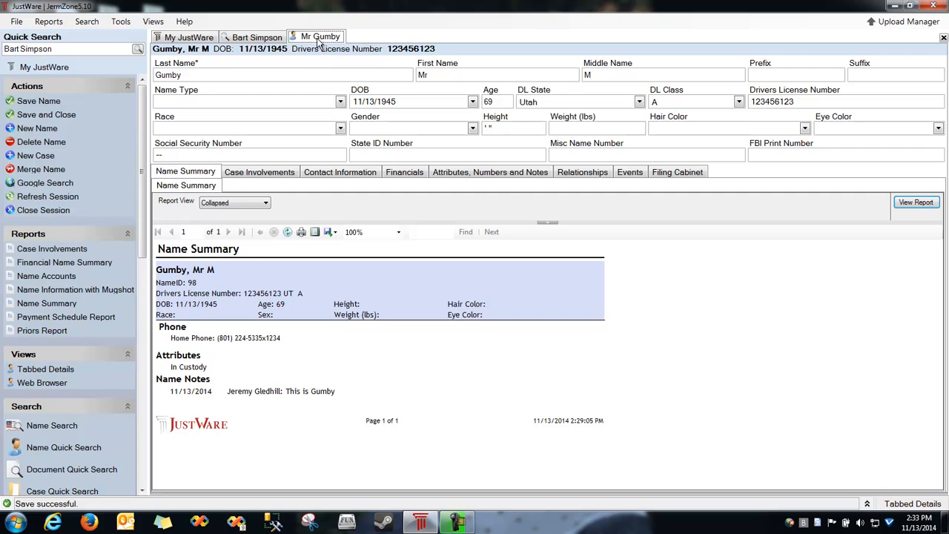
Create a new Felony case for the defendant and set its status to Open.
left_click(36, 156)
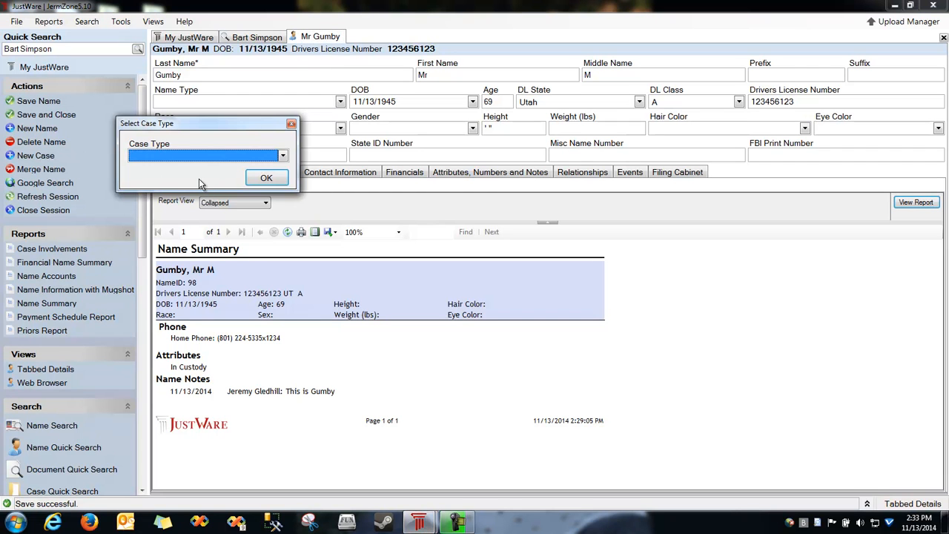
left_click(215, 158)
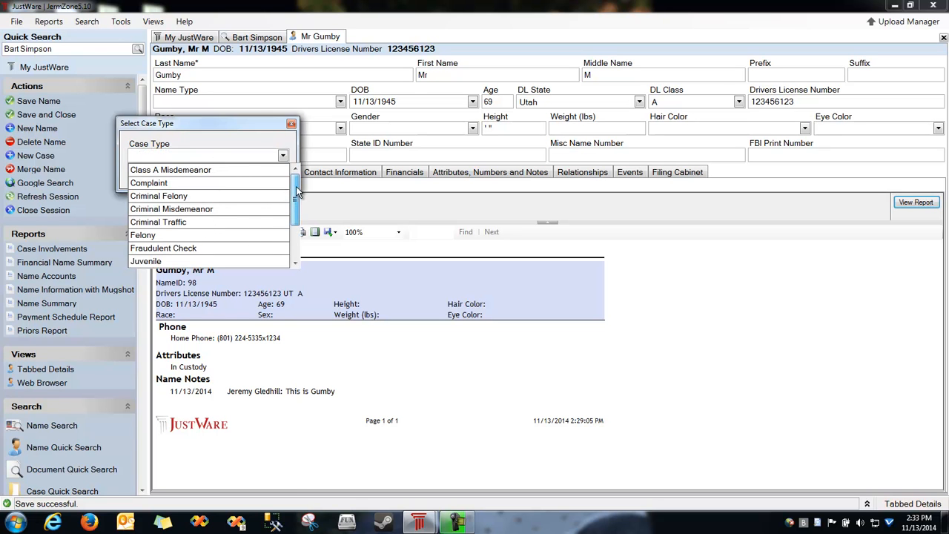
scroll(296, 186, "down", 1)
scroll(295, 186, "up", 1)
left_click_drag(294, 184, 297, 245)
left_click(148, 201)
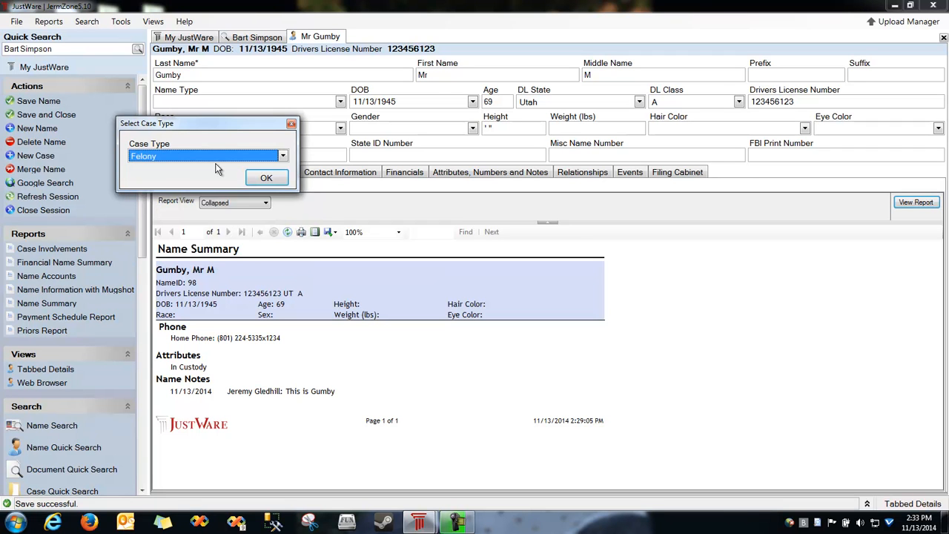
left_click(265, 181)
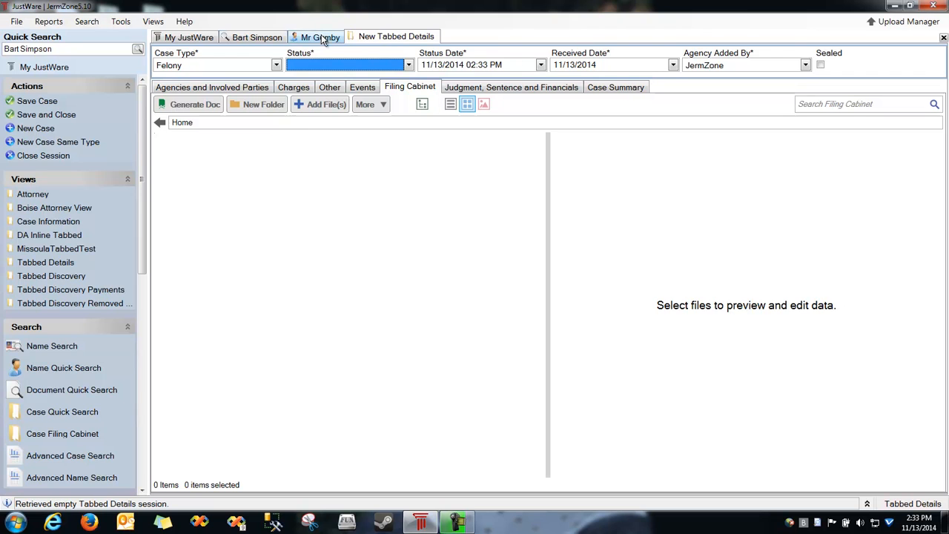
left_click(303, 66)
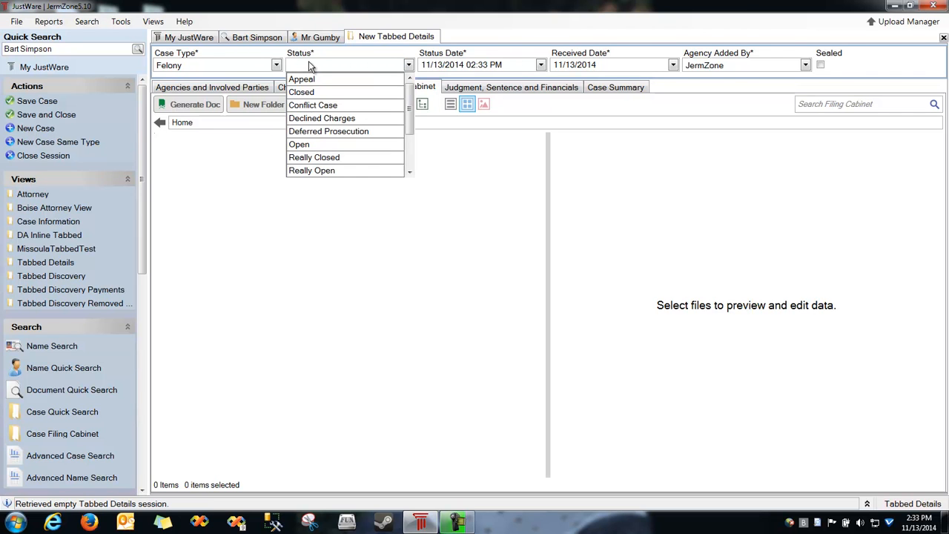
left_click(309, 144)
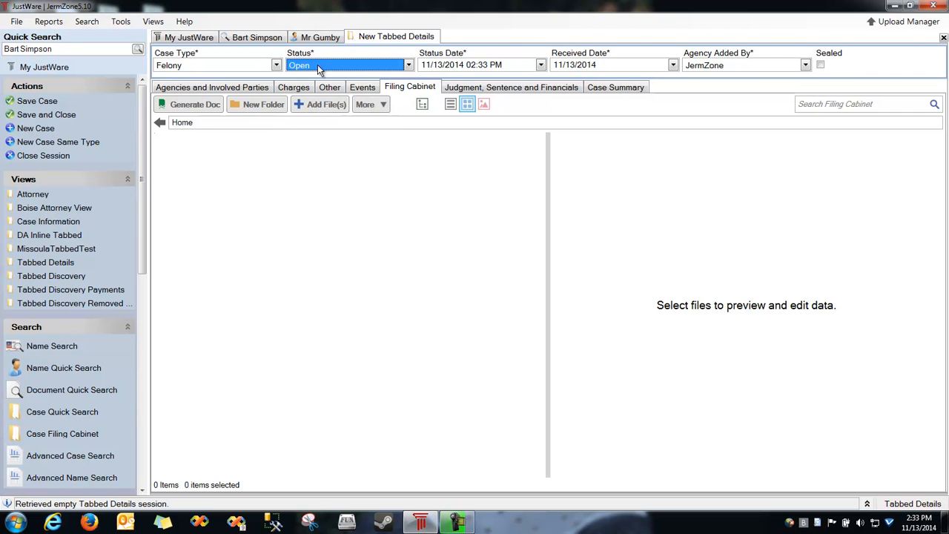
On Agencies and Involved Parties, add the defendant as a Defendant party via a name lookup for 'mr'.
left_click(195, 89)
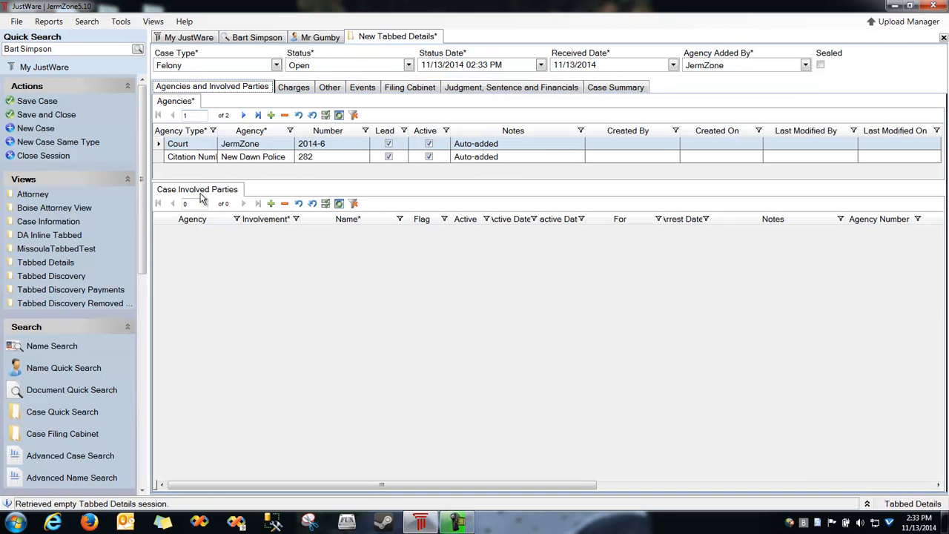
left_click_drag(284, 180, 284, 211)
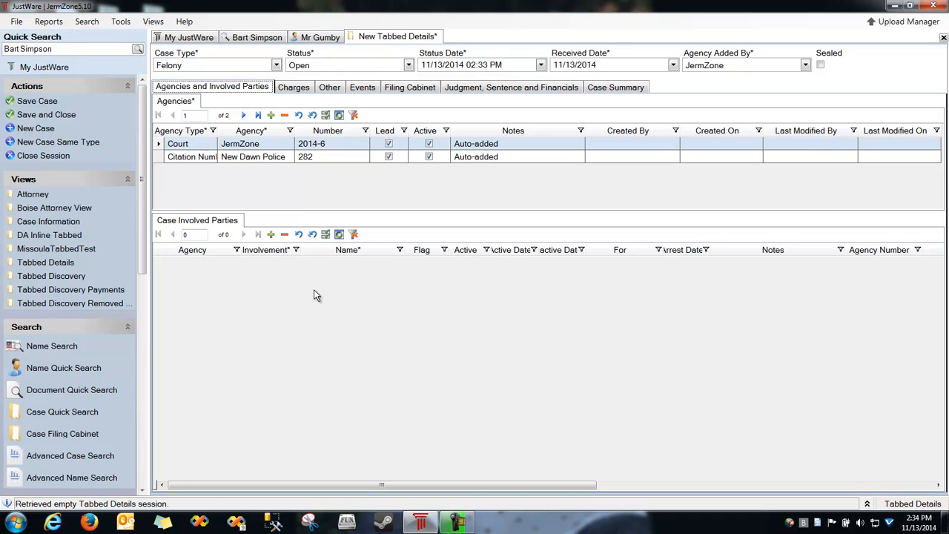
left_click(265, 291)
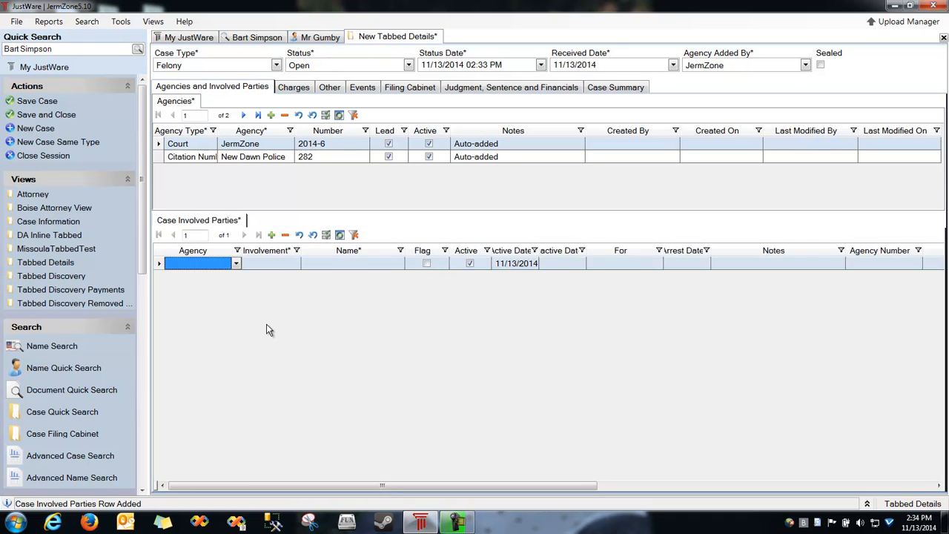
left_click(269, 263)
left_click(270, 263)
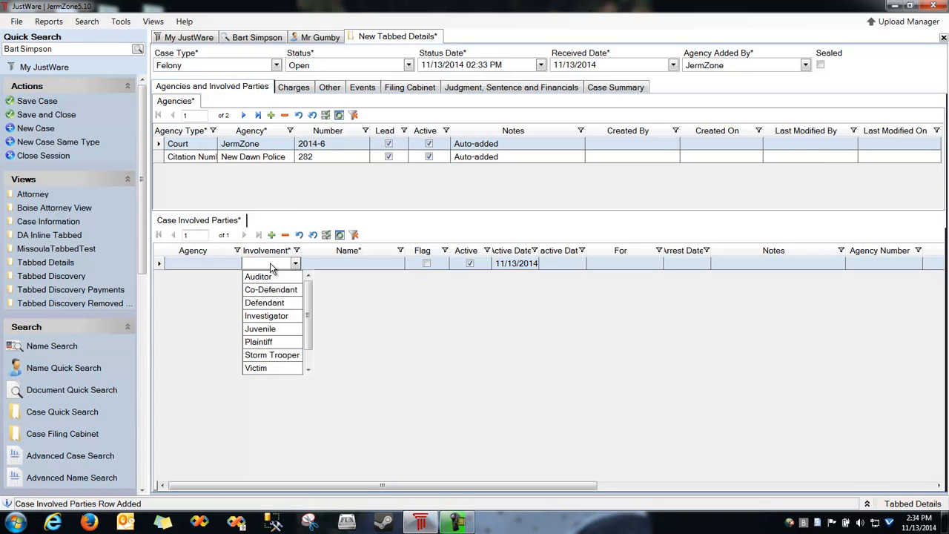
left_click(265, 304)
left_click(347, 265)
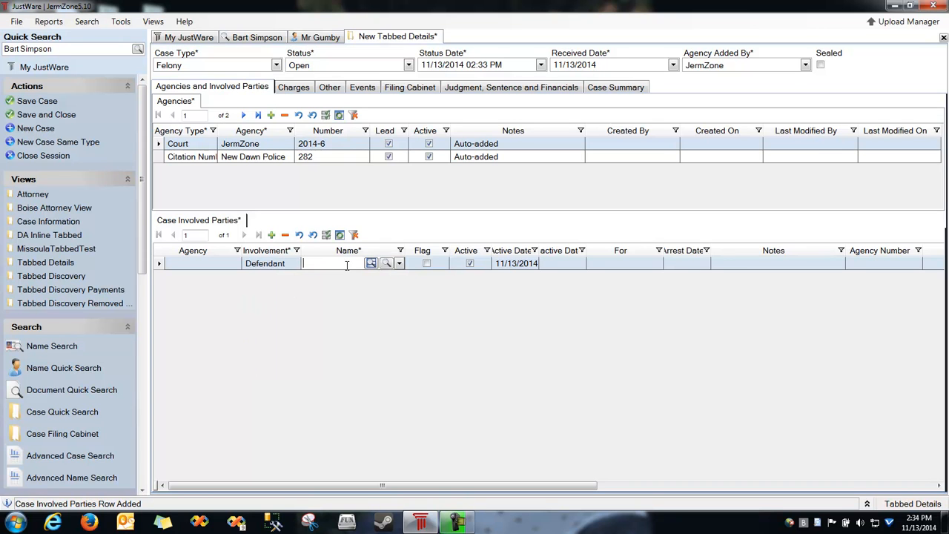
type("mr gumby")
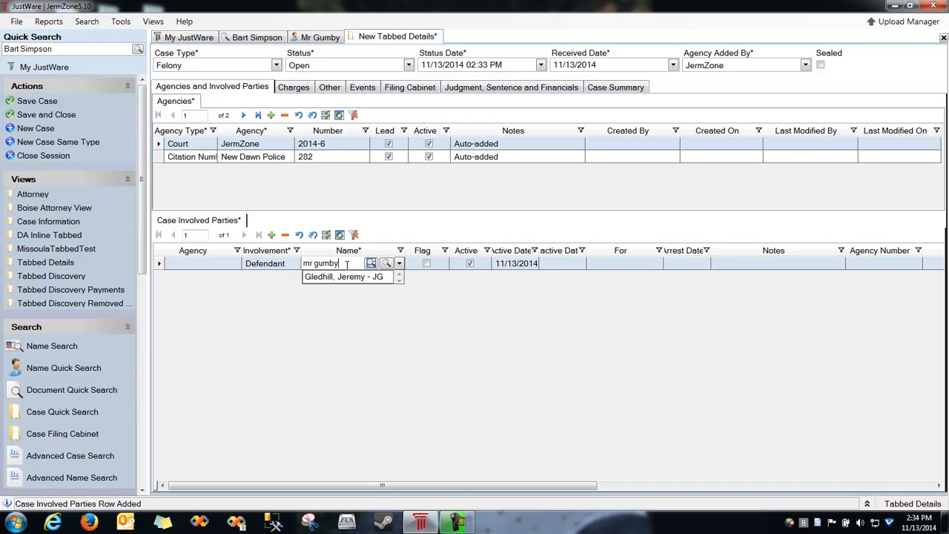
key("Return")
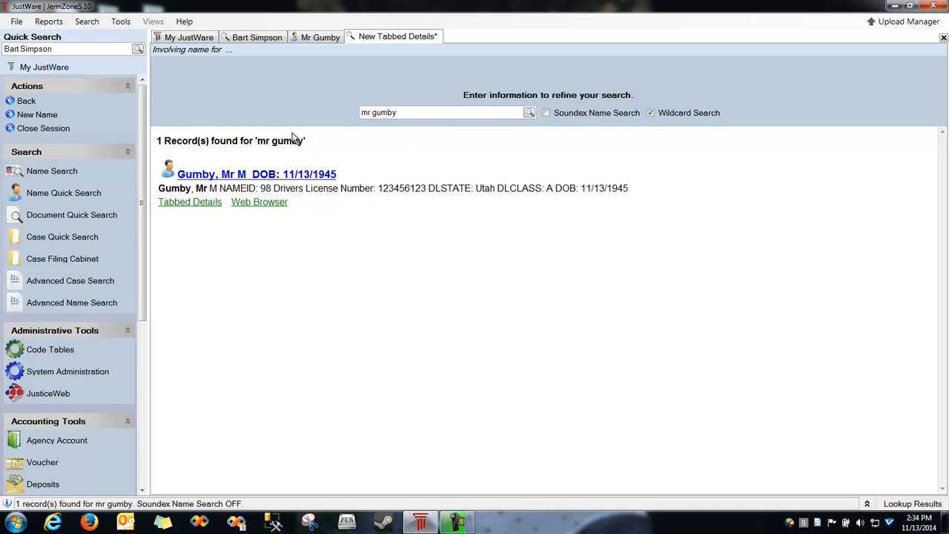
left_click(198, 175)
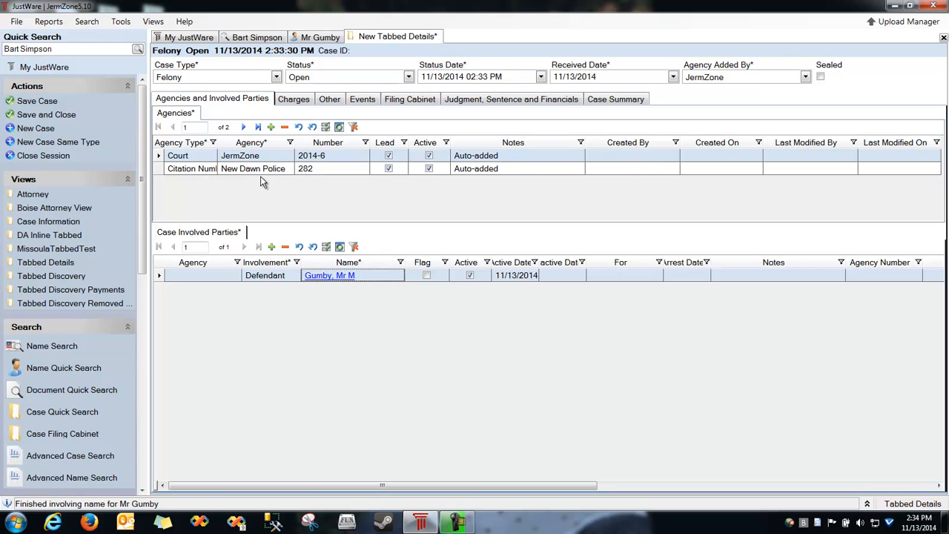
Add a New Dawn Police Police Officer party with the officer's name, widening the Name column.
left_click(172, 176)
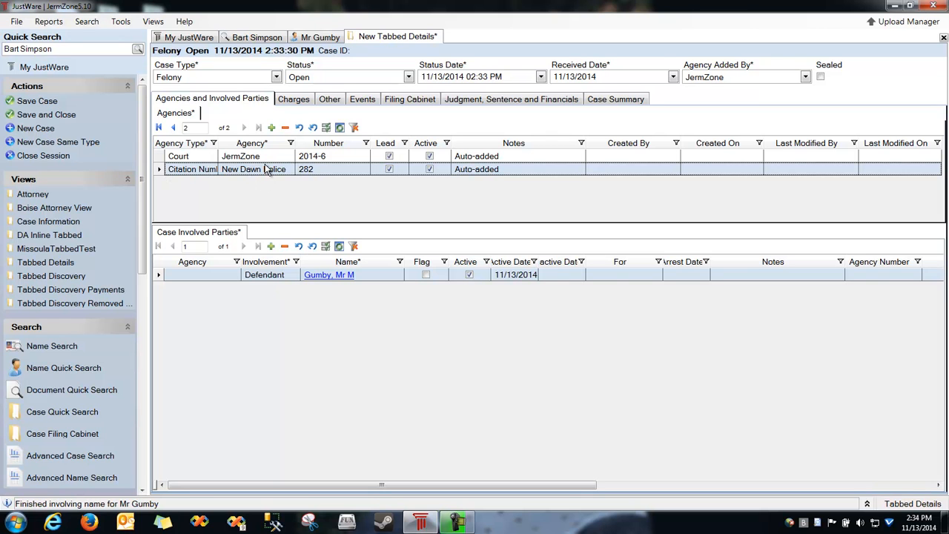
left_click(271, 246)
left_click(235, 288)
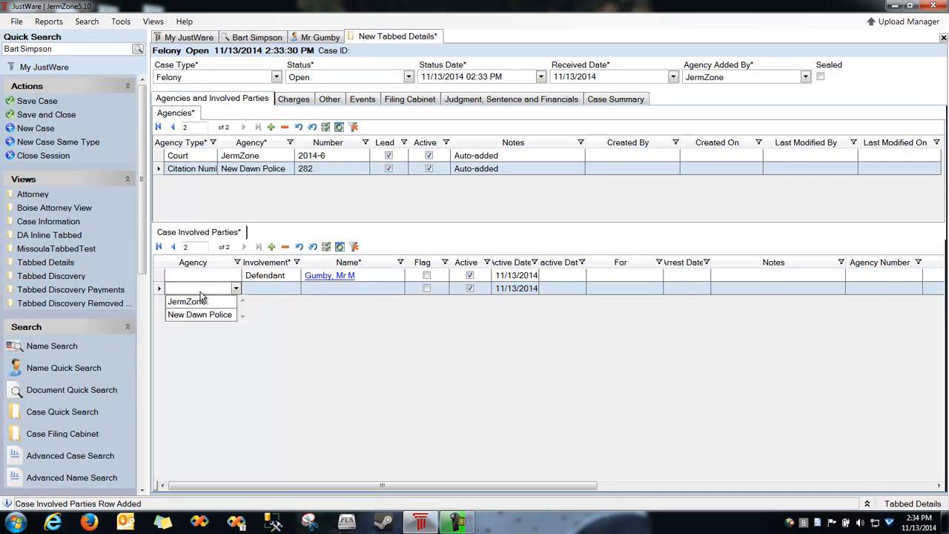
left_click(199, 314)
left_click(278, 291)
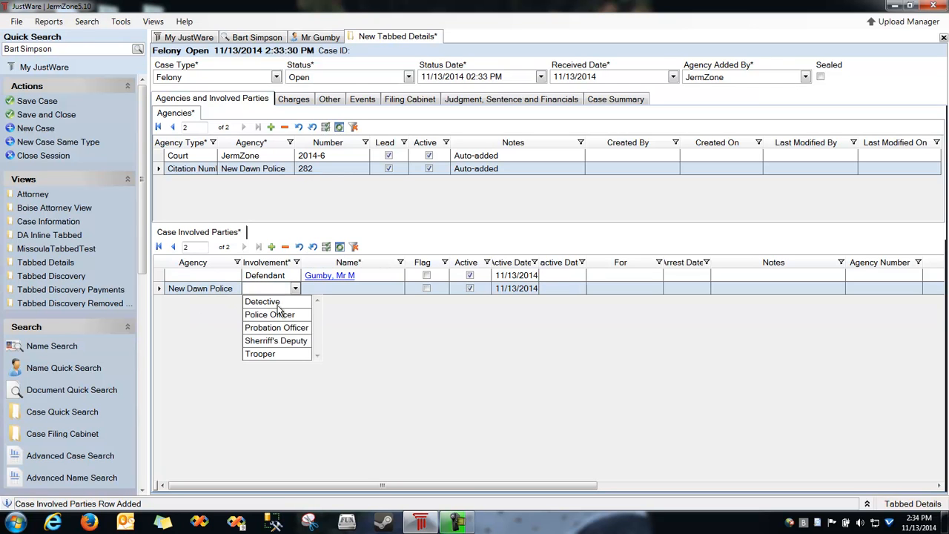
left_click(269, 314)
left_click(342, 290)
left_click(399, 288)
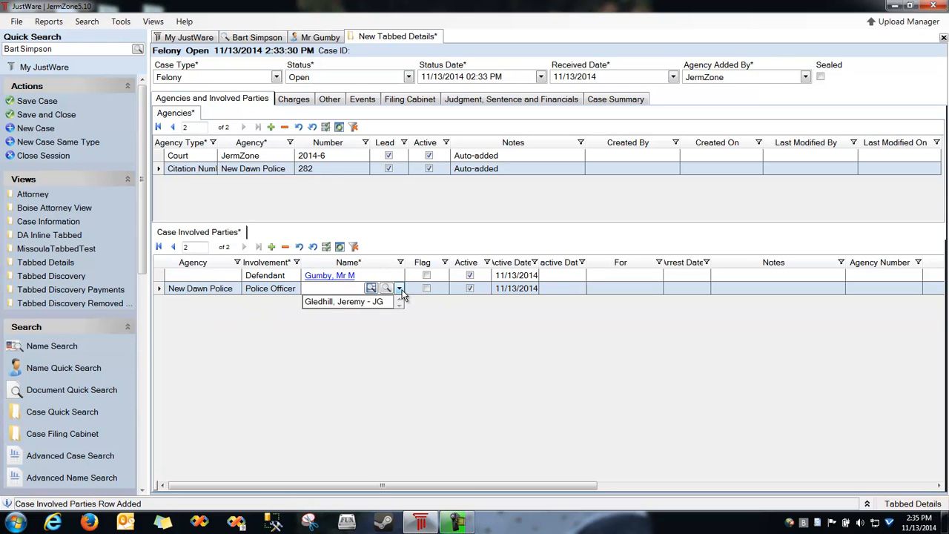
left_click(348, 302)
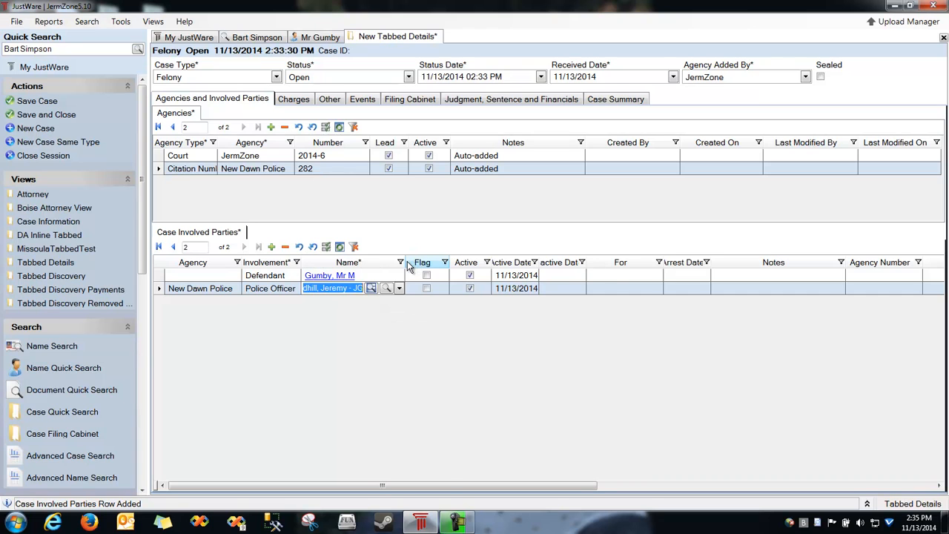
left_click_drag(405, 262, 485, 262)
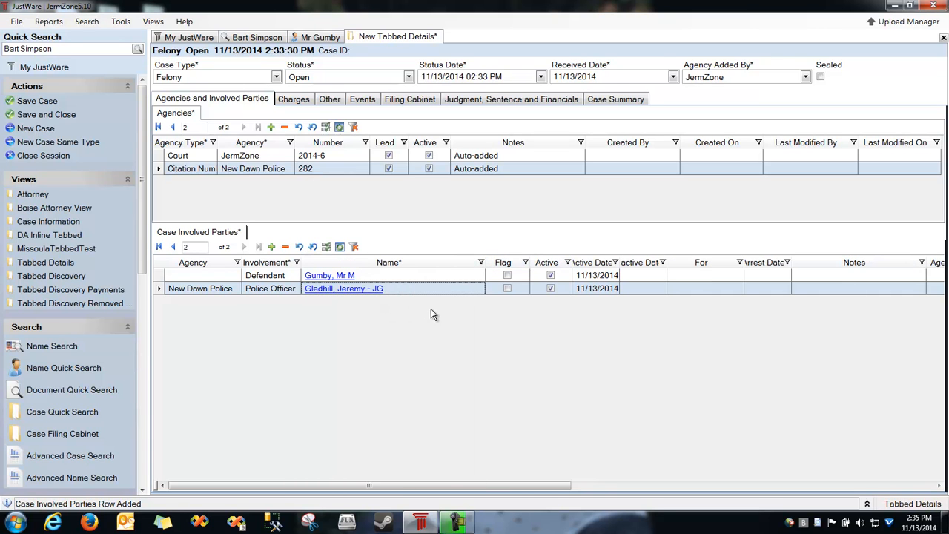
left_click_drag(218, 146, 249, 147)
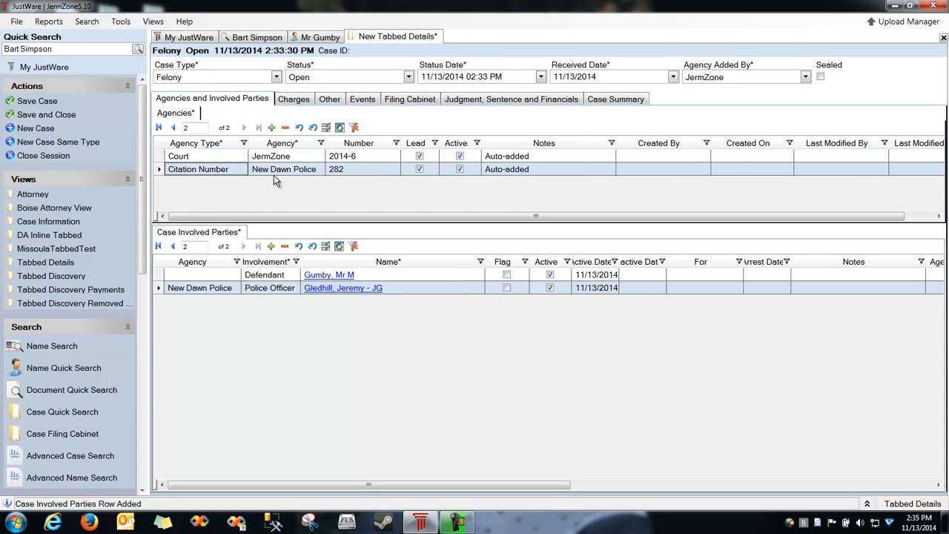
left_click(294, 99)
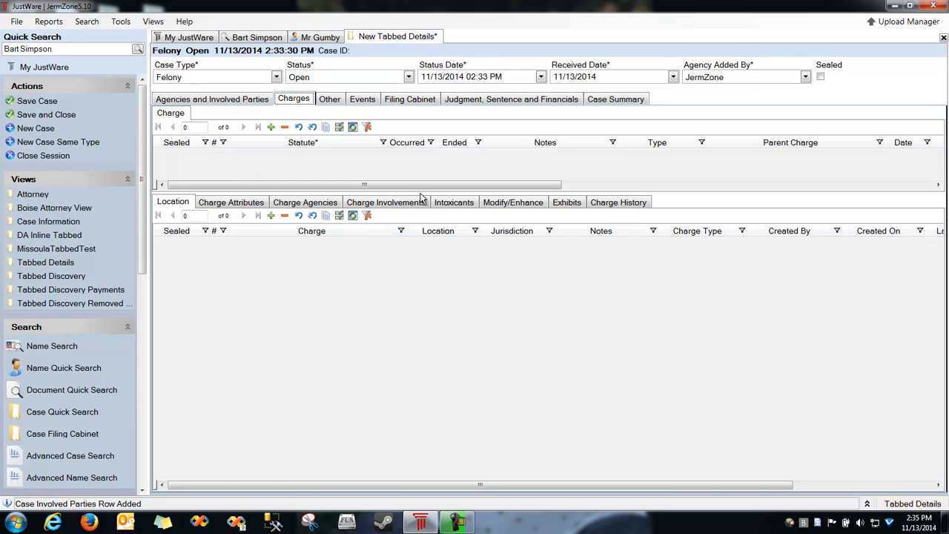
Add a charge using the SAS Sassing to a law officer statute.
left_click(308, 175)
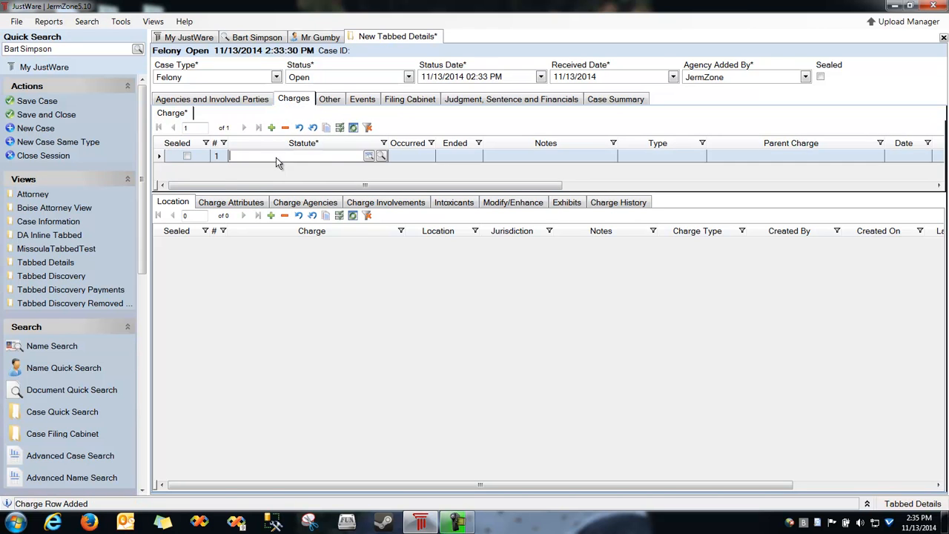
type("H")
key("Tab")
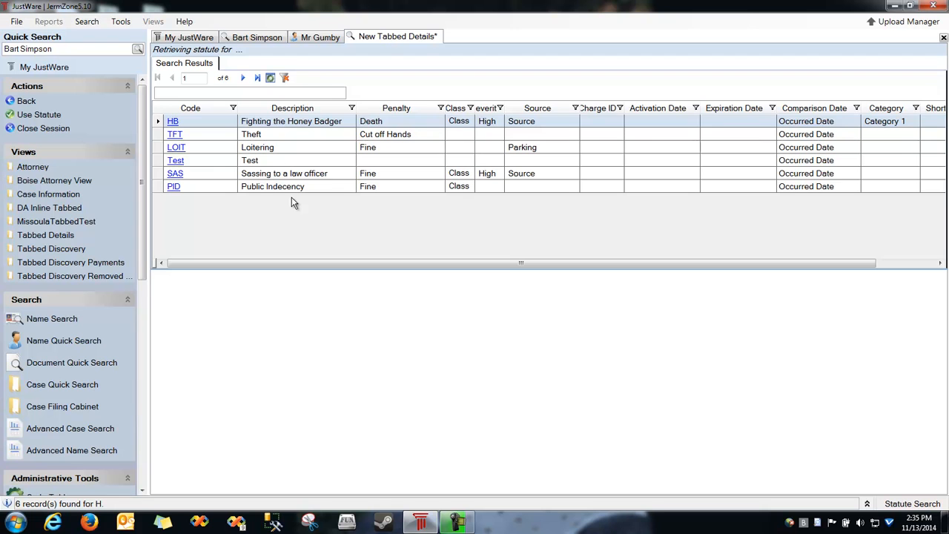
left_click(158, 176)
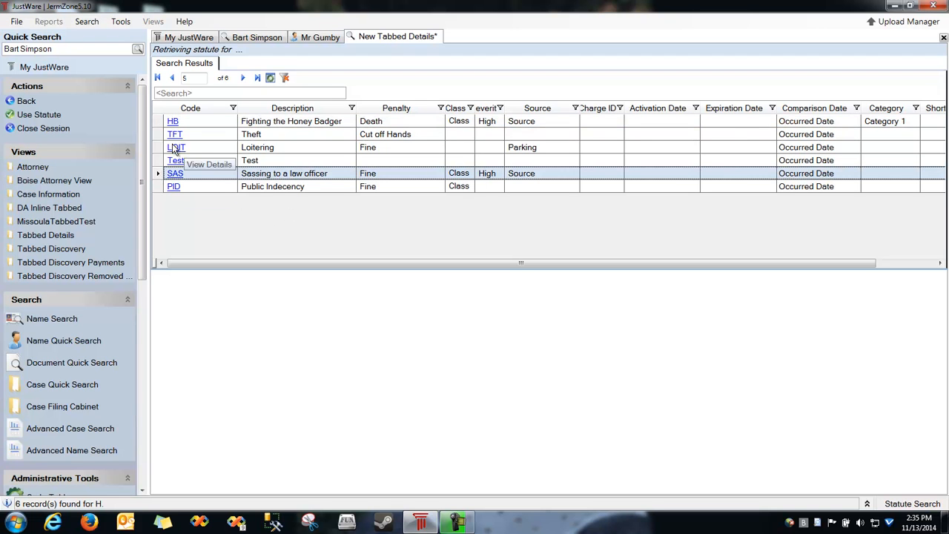
left_click(38, 116)
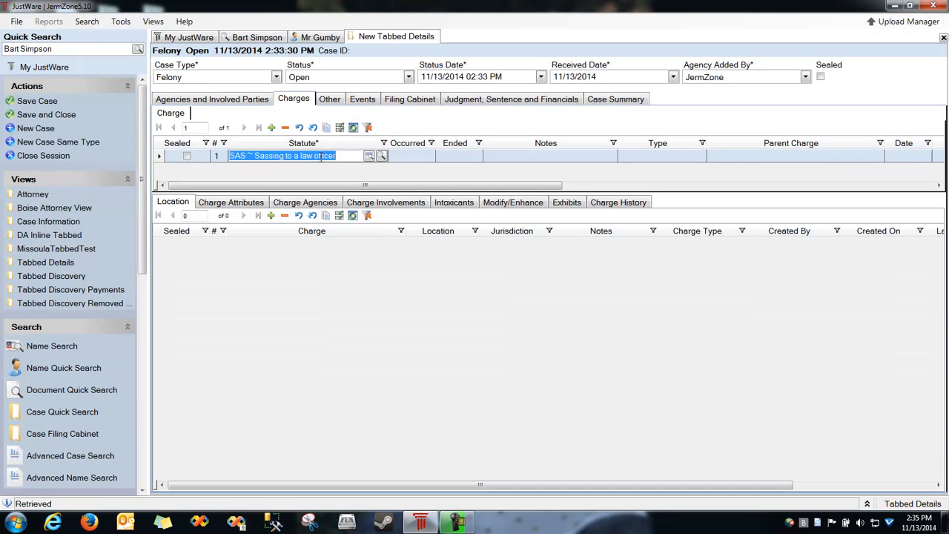
Assign New Dawn Police -- 282 as the charge's agency.
left_click(305, 202)
left_click(281, 245)
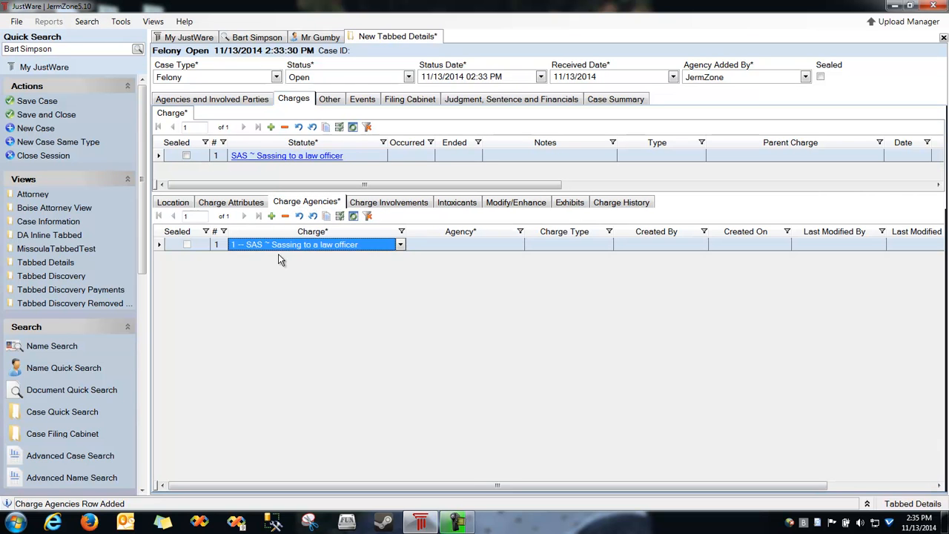
left_click(357, 247)
left_click(358, 256)
left_click(441, 245)
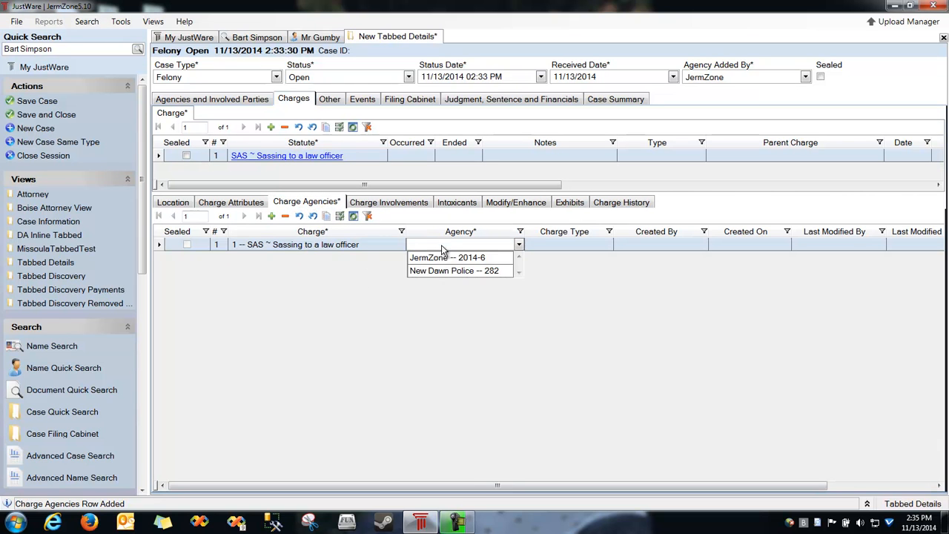
left_click(448, 271)
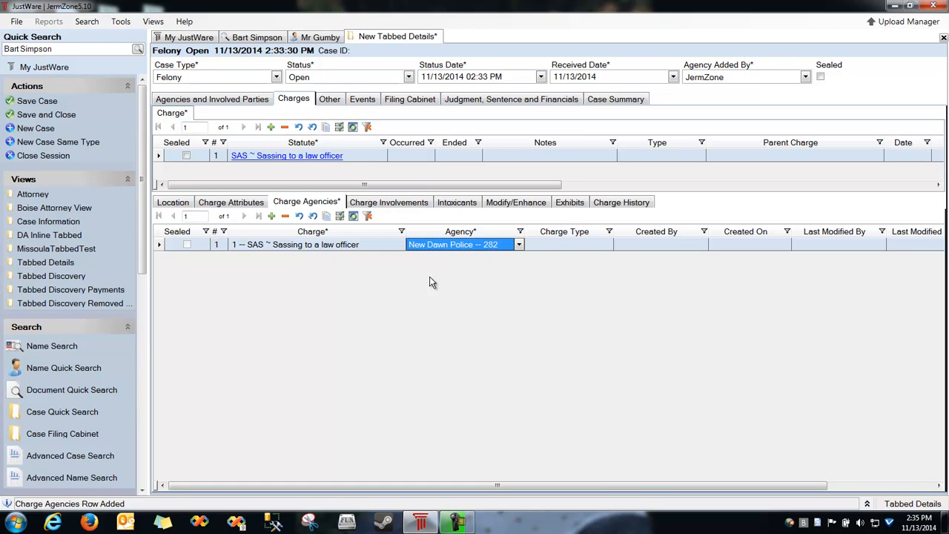
Record an Alcohol intoxicant at level 0.05 on the charge.
left_click(455, 203)
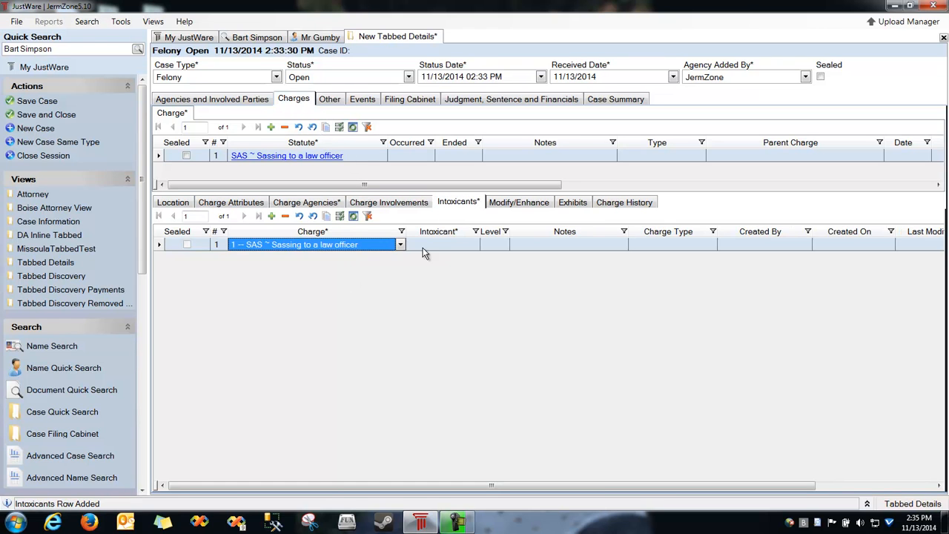
left_click(424, 246)
left_click(430, 258)
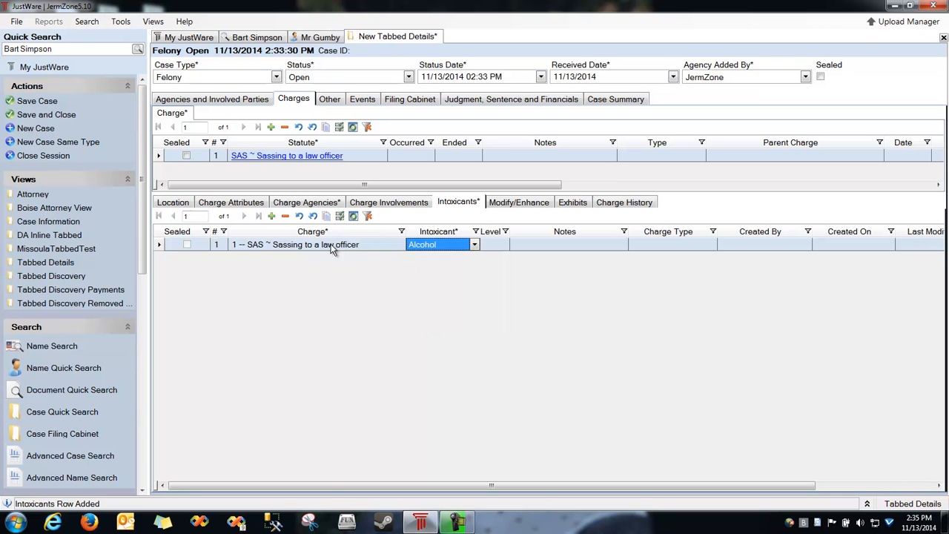
left_click(501, 248)
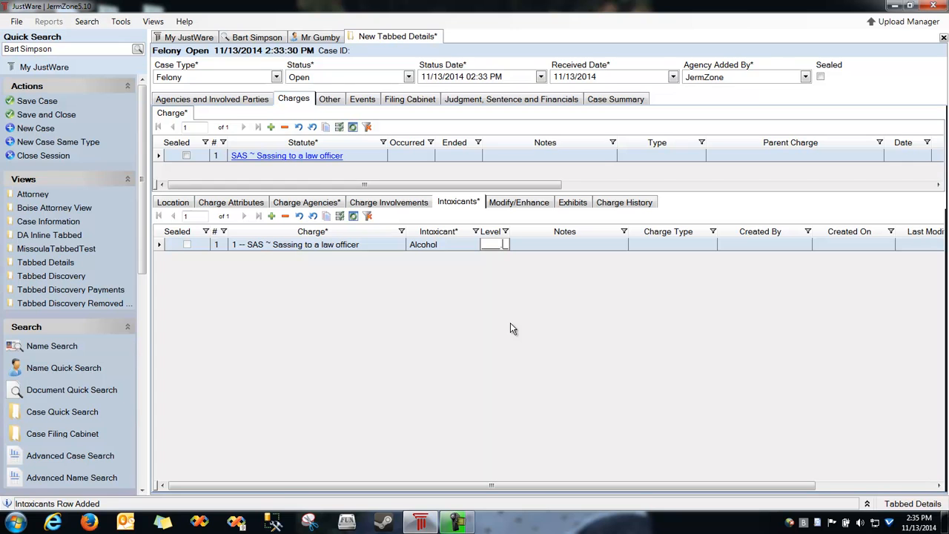
type("0.05")
key("Tab")
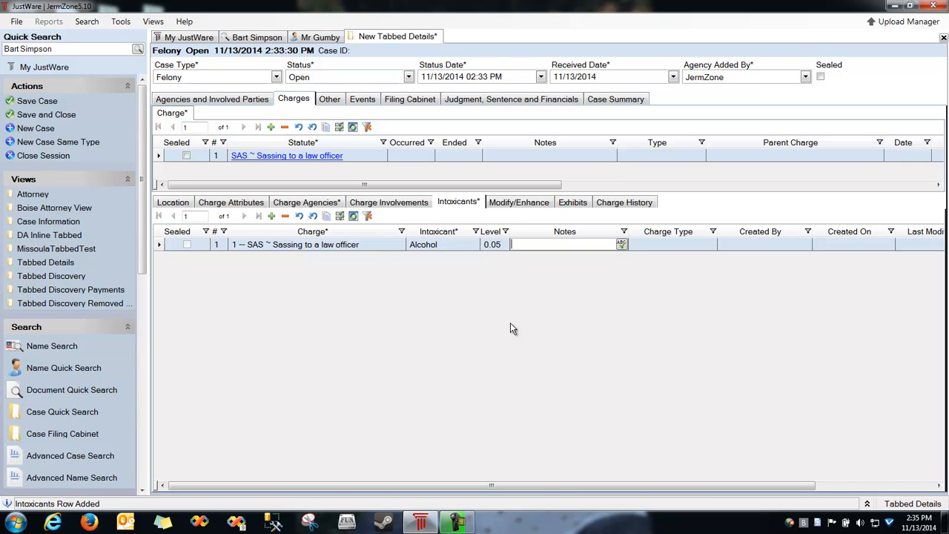
Set the charge's occurred date to 11/13/2014 and note 'Said mean things'.
left_click(410, 156)
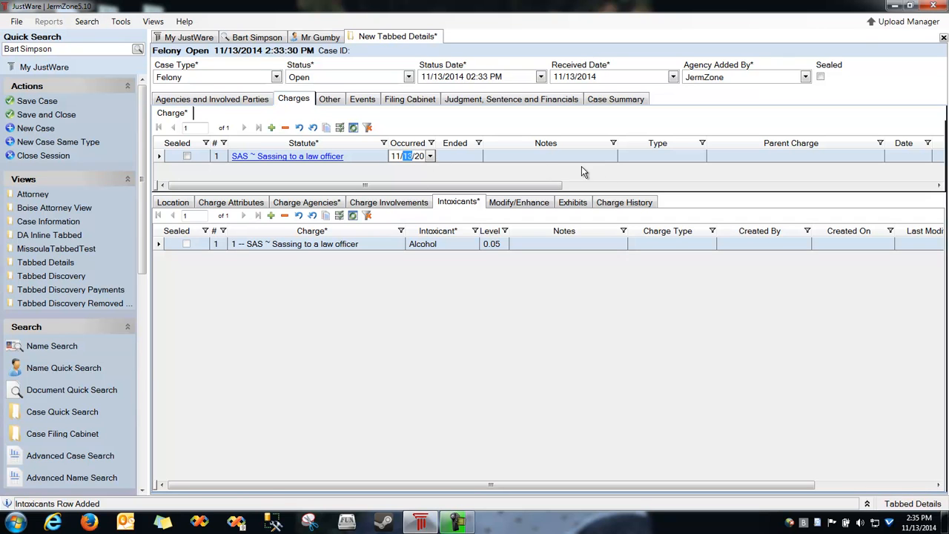
left_click(535, 157)
type("S")
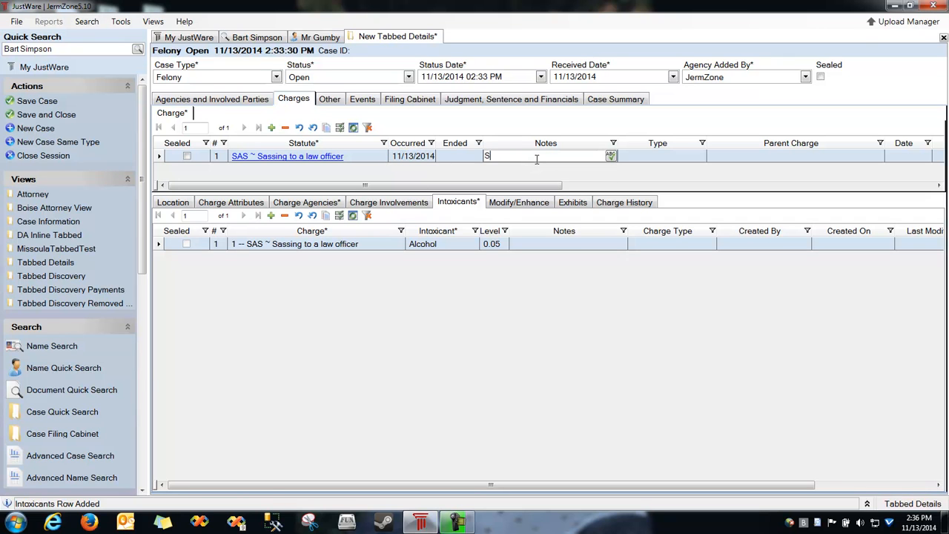
type("aid mean things")
key("Tab")
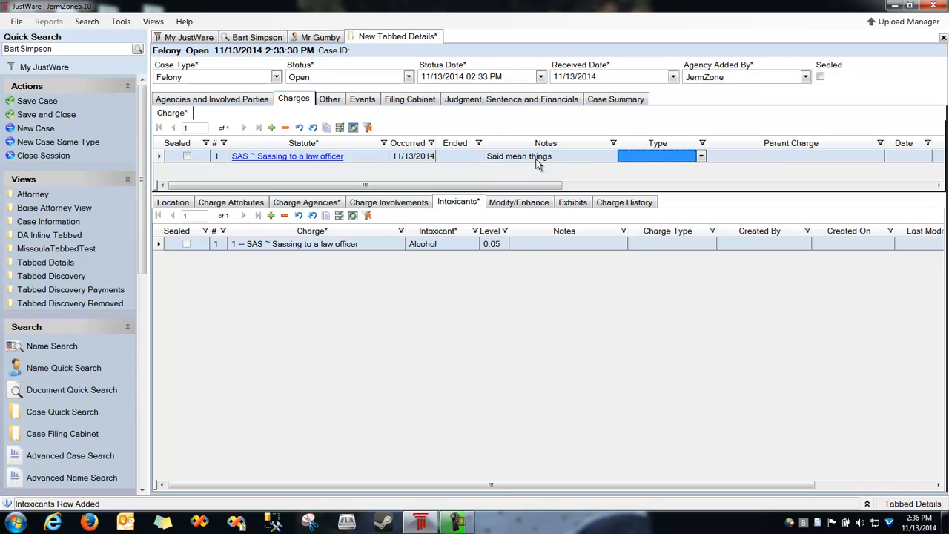
left_click(639, 156)
left_click(586, 163)
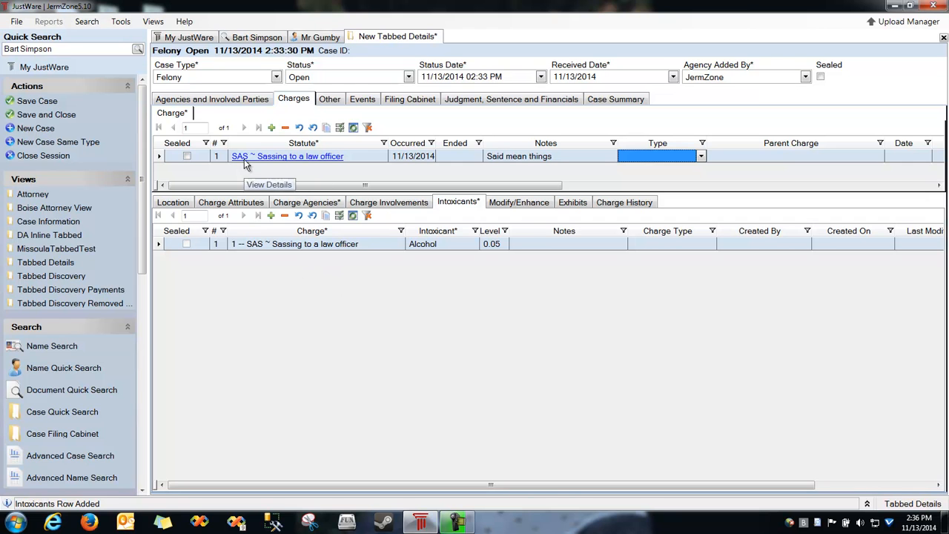
Check the charge involvements listing the defendant, then save the case with Ctrl+S.
left_click(178, 203)
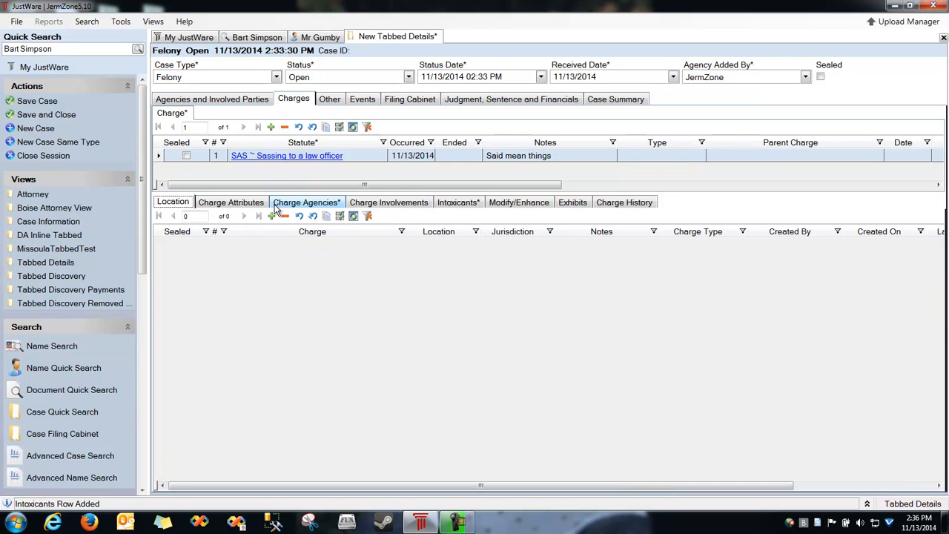
left_click(393, 205)
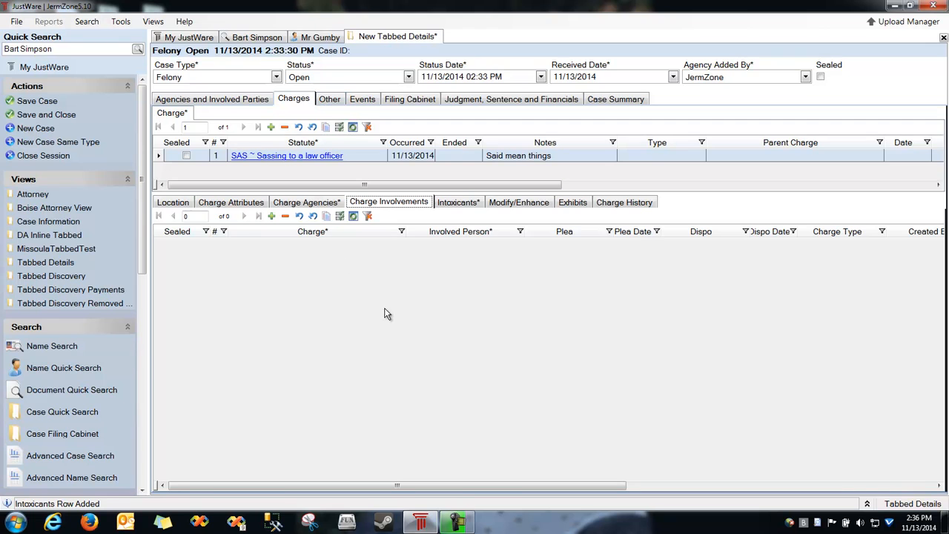
key("ctrl+s")
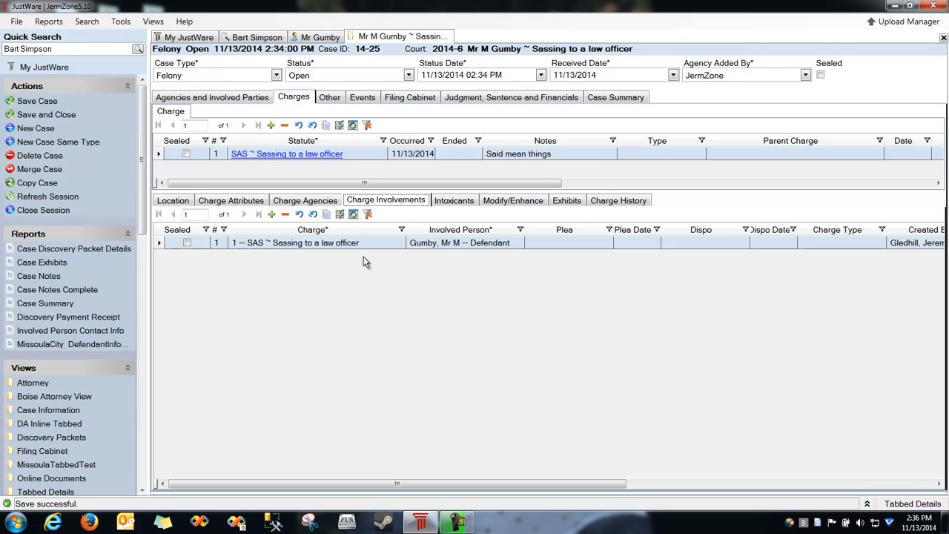
Add a Summary Notes case note reading 'Had a pre trial conference blah blah'.
left_click(334, 100)
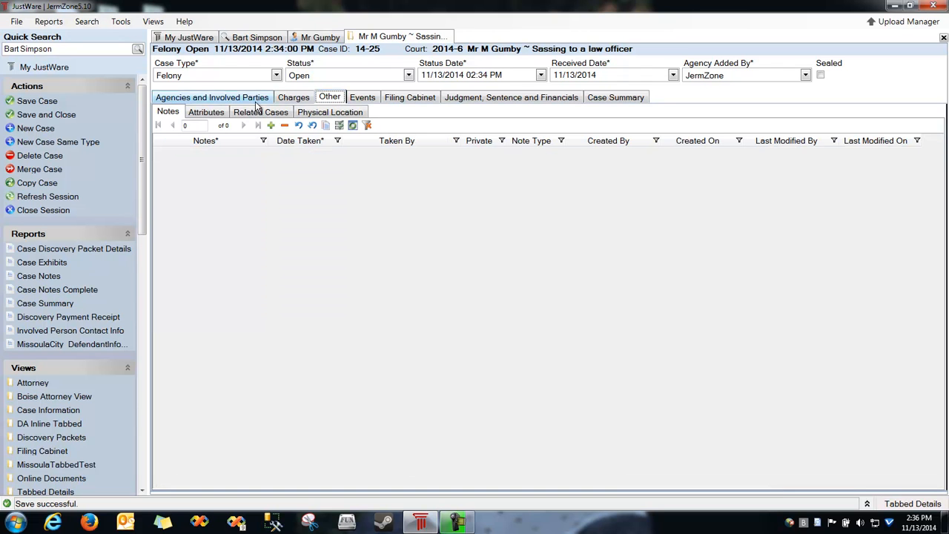
left_click(172, 113)
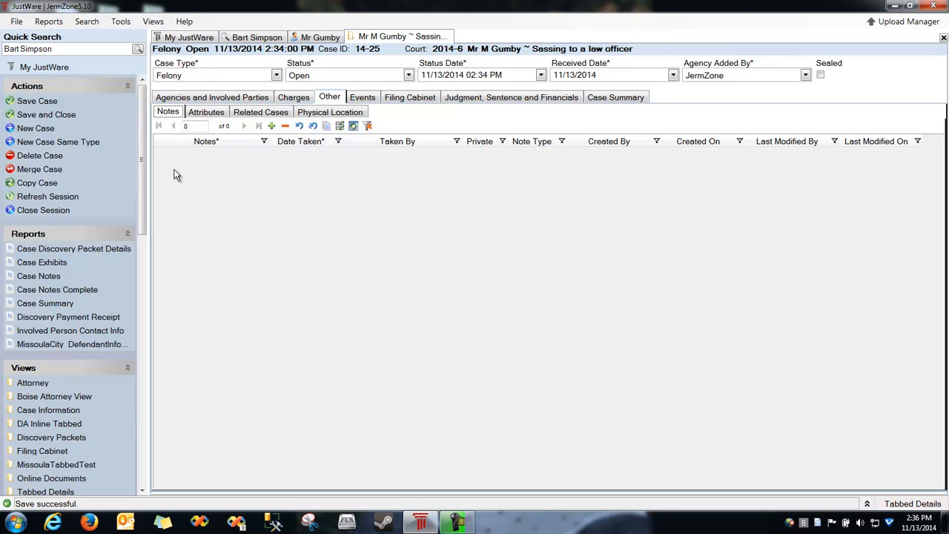
key("Insert")
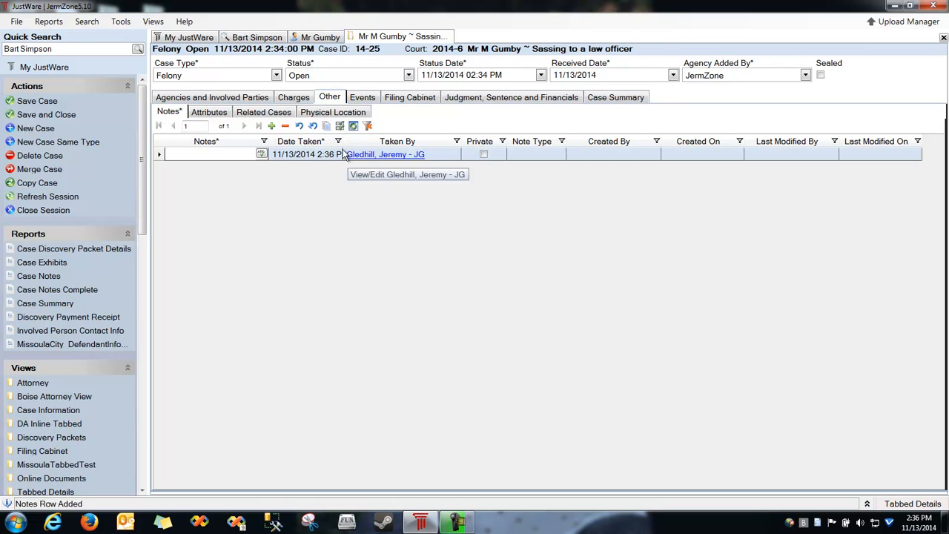
left_click_drag(271, 146, 518, 143)
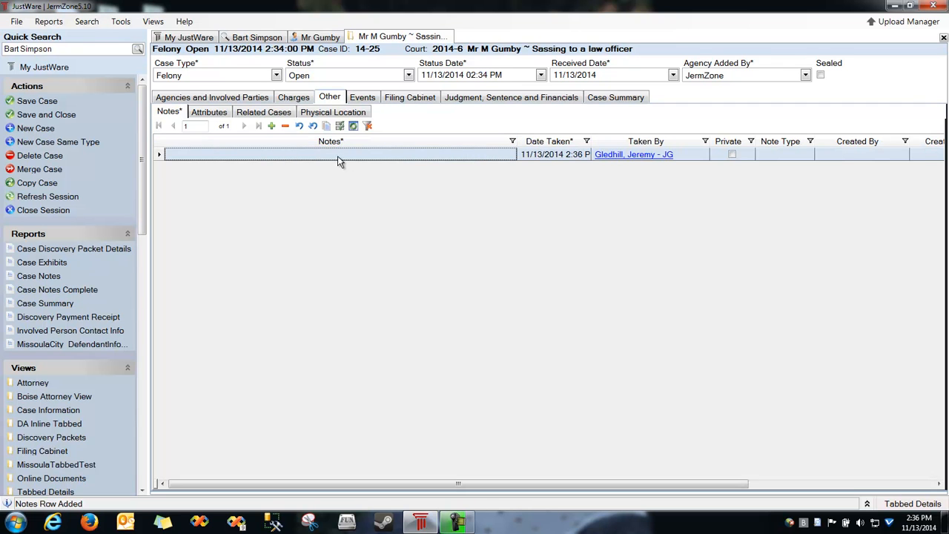
type("Ha")
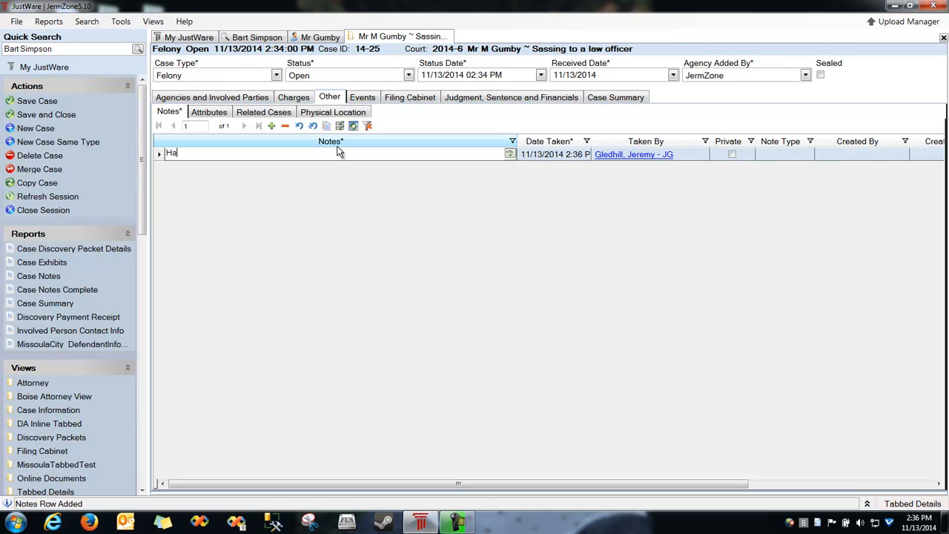
type("d a pre t")
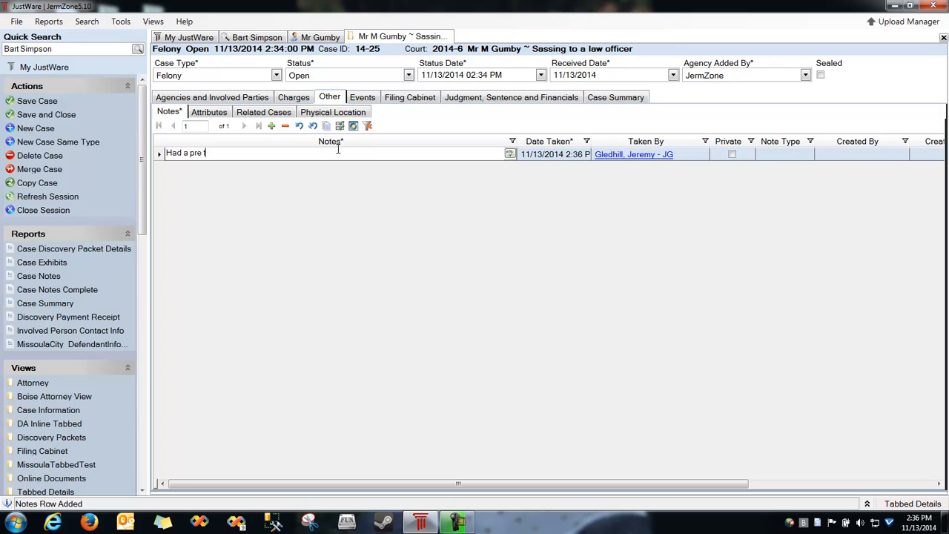
type("rial conference blah blah")
key("Tab")
key("Tab")
left_click(768, 154)
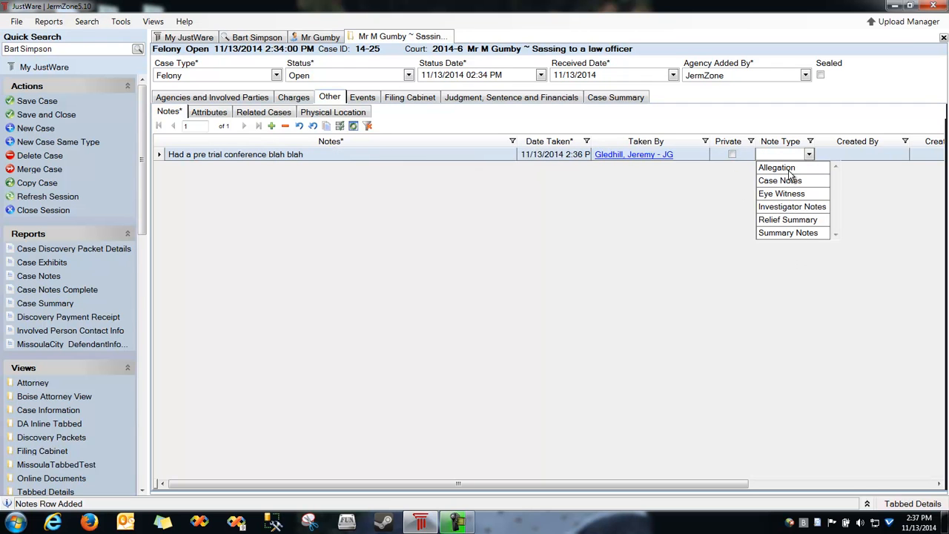
left_click(768, 194)
left_click(781, 154)
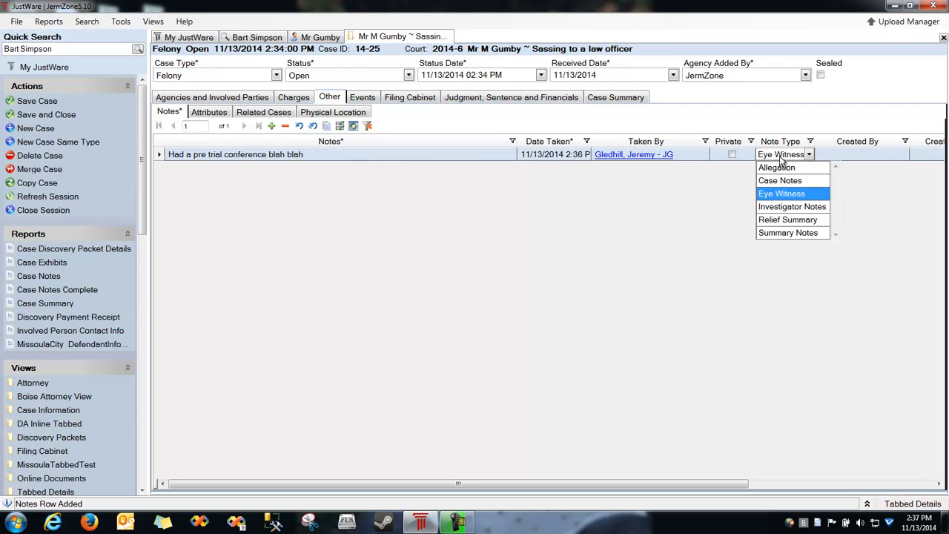
left_click(786, 231)
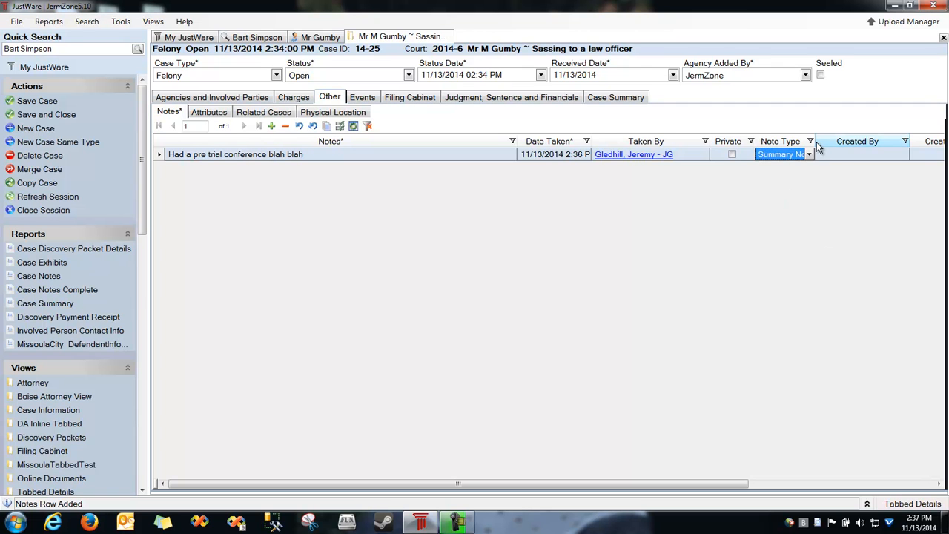
left_click_drag(813, 142, 841, 142)
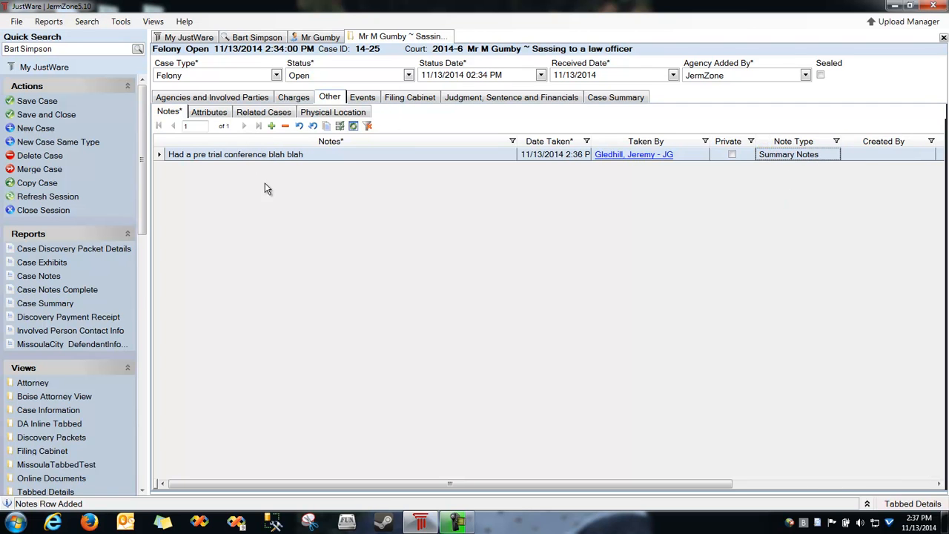
left_click(303, 99)
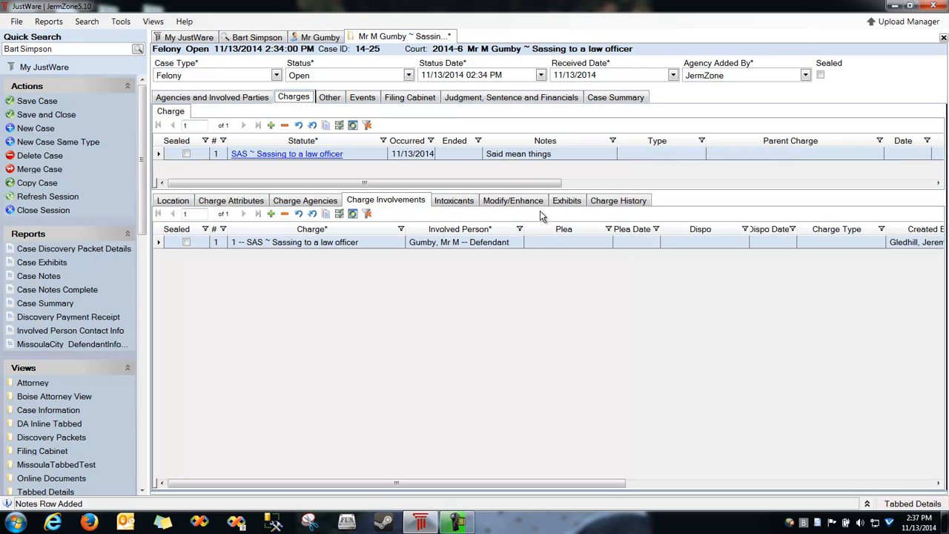
Add a Public Intoxication case attribute and widen the Case Attribute column.
left_click(329, 97)
left_click(214, 112)
left_click(215, 157)
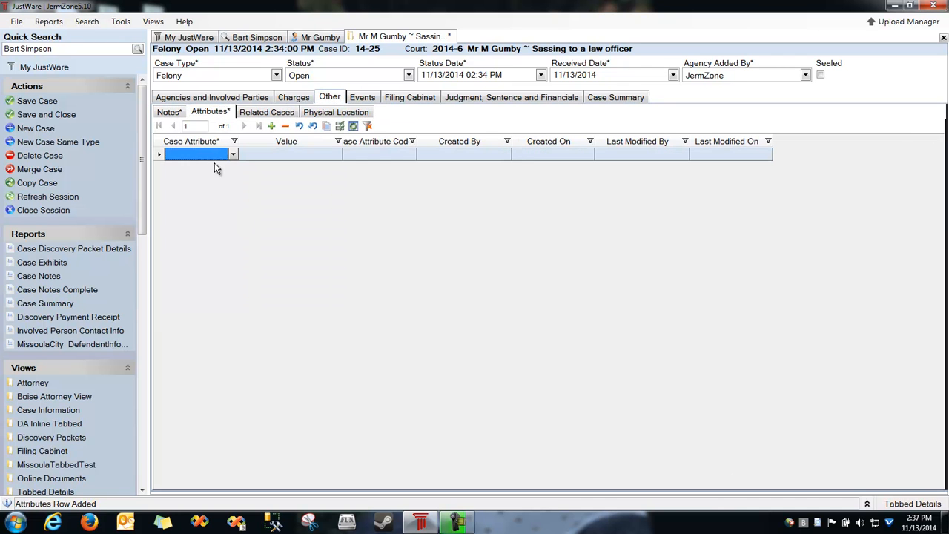
left_click(224, 157)
scroll(240, 206, "down", 1)
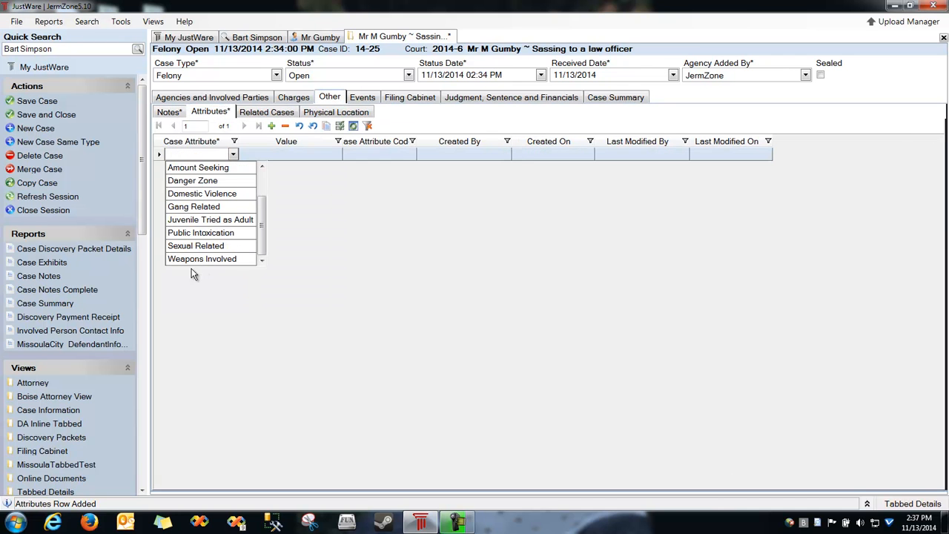
scroll(194, 226, "up", 1)
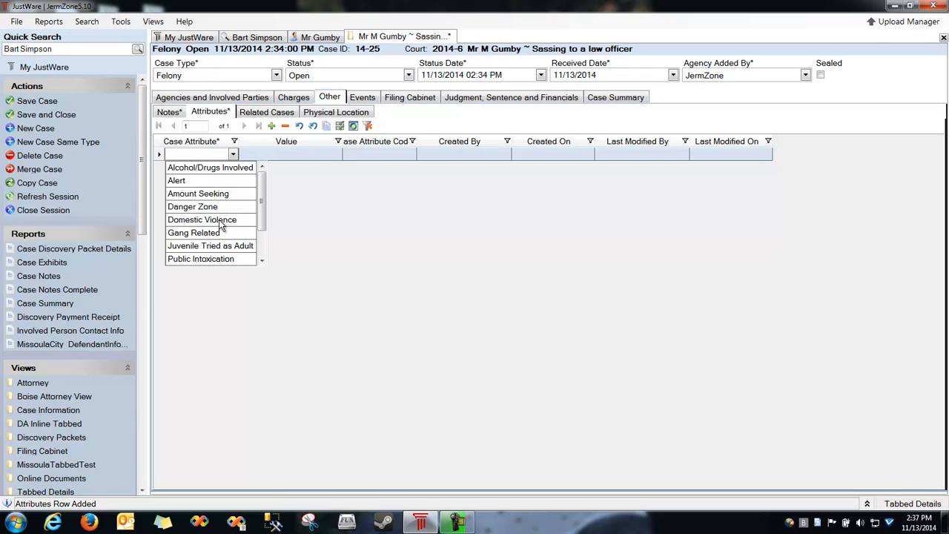
scroll(202, 229, "down", 1)
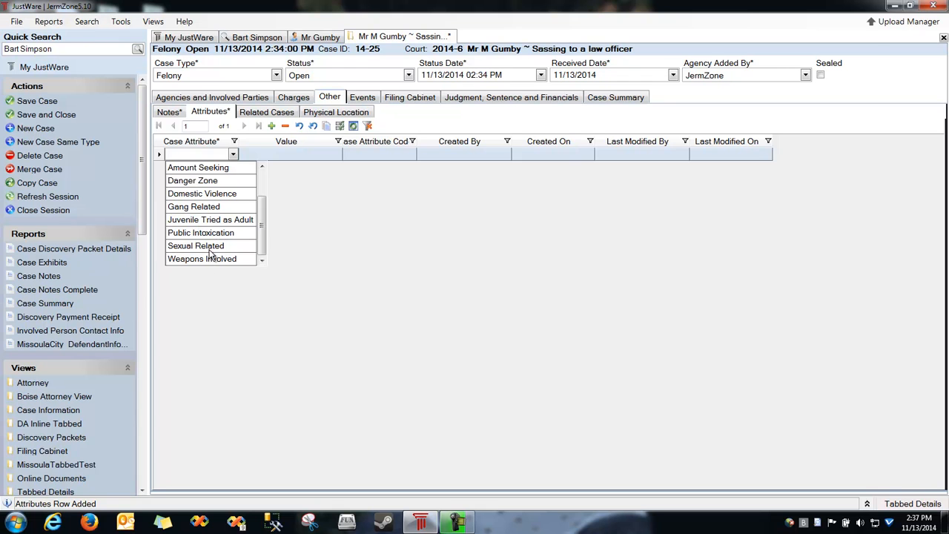
left_click(194, 232)
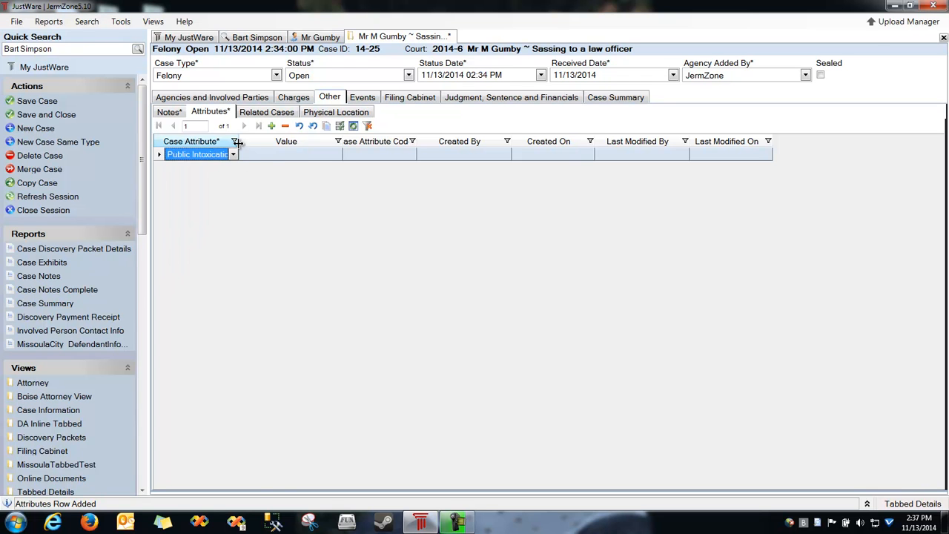
left_click_drag(265, 143, 283, 145)
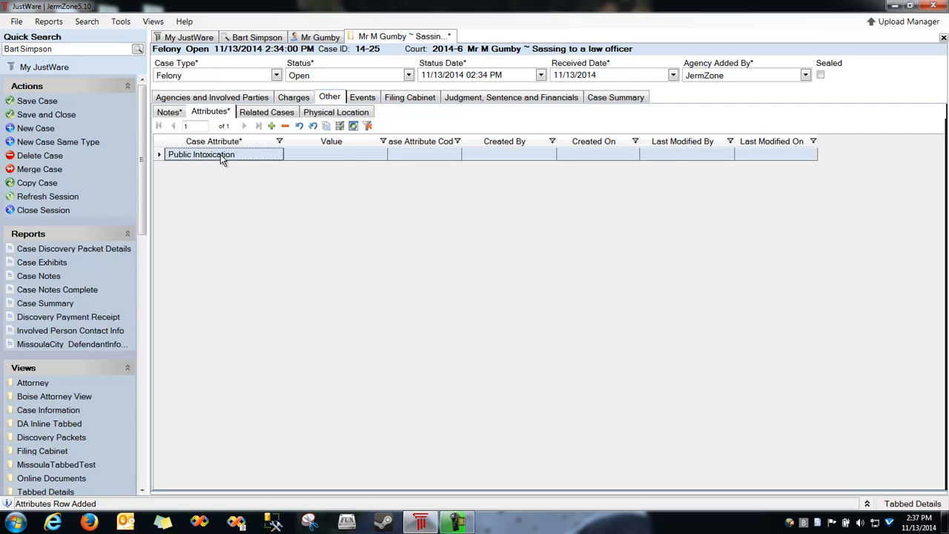
left_click(276, 110)
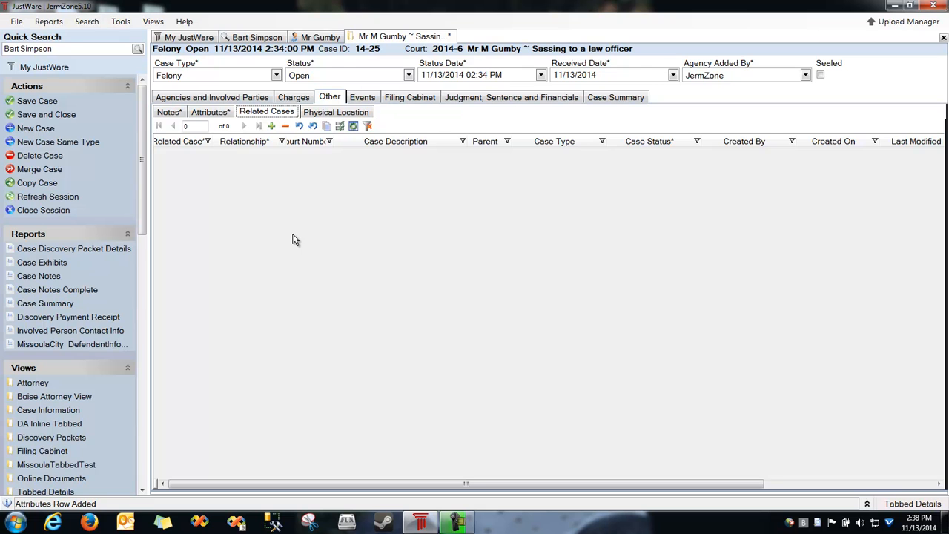
Link Theft case 11-5, found by searching 'bart', as a Co-Defendant Case.
left_click(271, 125)
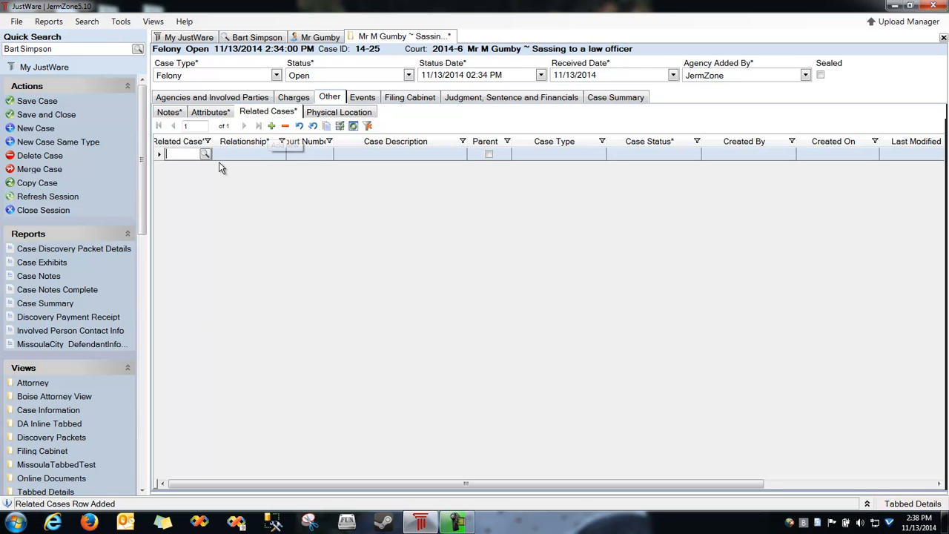
type("Gumb")
key("BackSpace")
key("BackSpace")
key("BackSpace")
key("BackSpace")
type("bart")
key("Return")
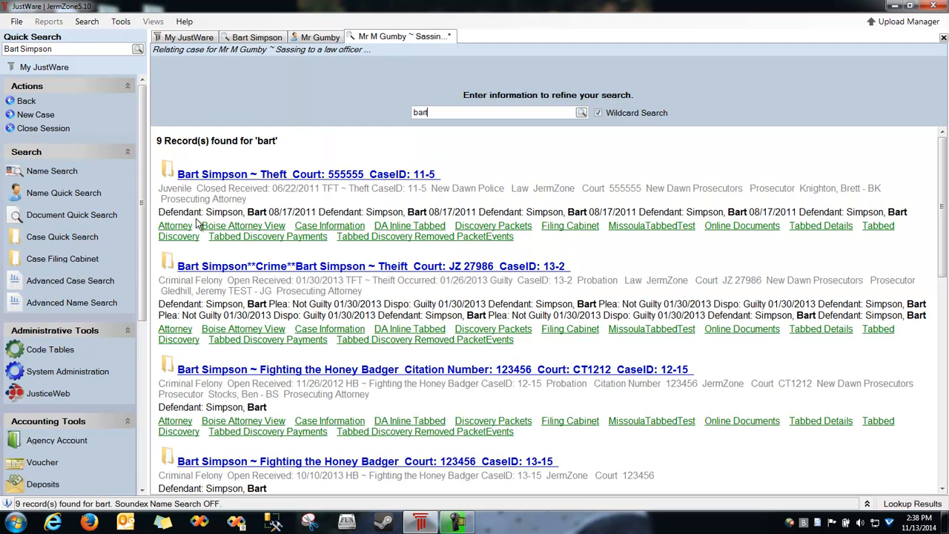
left_click(306, 174)
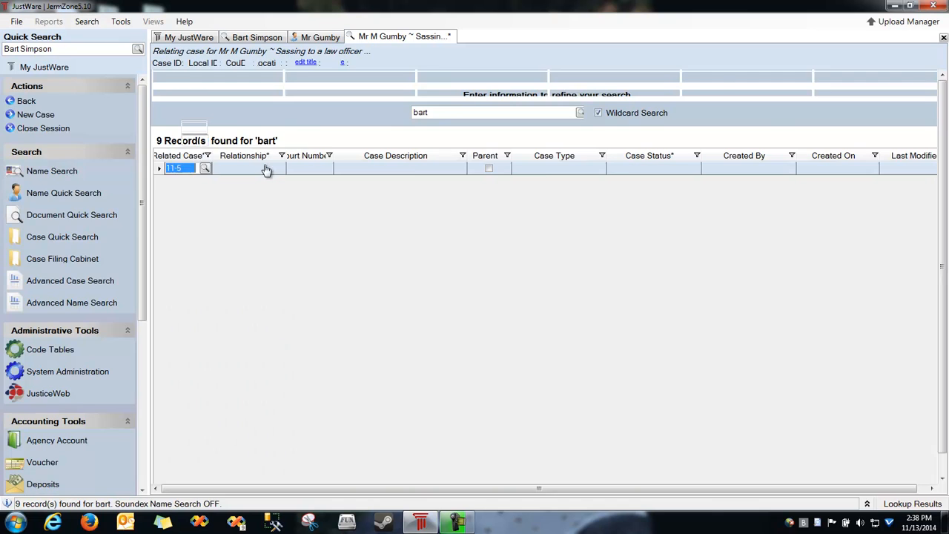
left_click(254, 158)
left_click(257, 157)
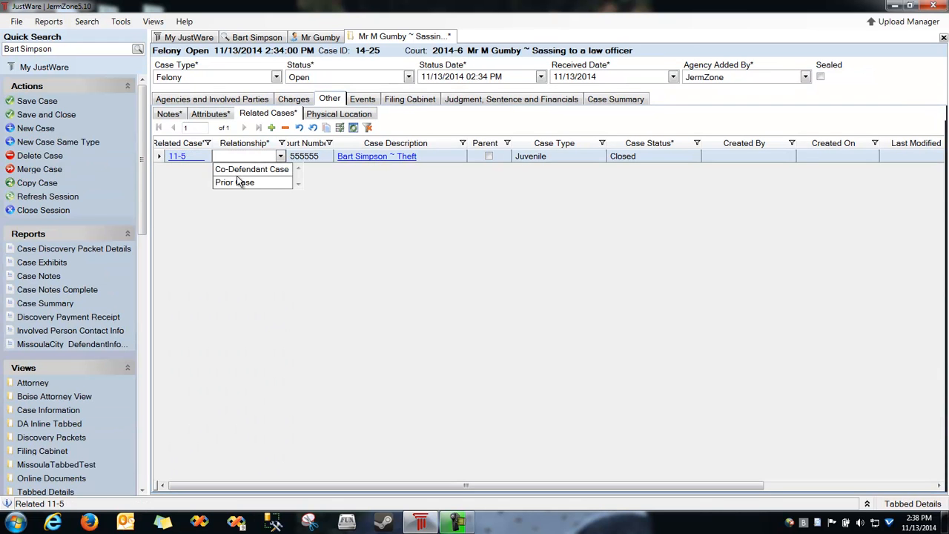
left_click(249, 169)
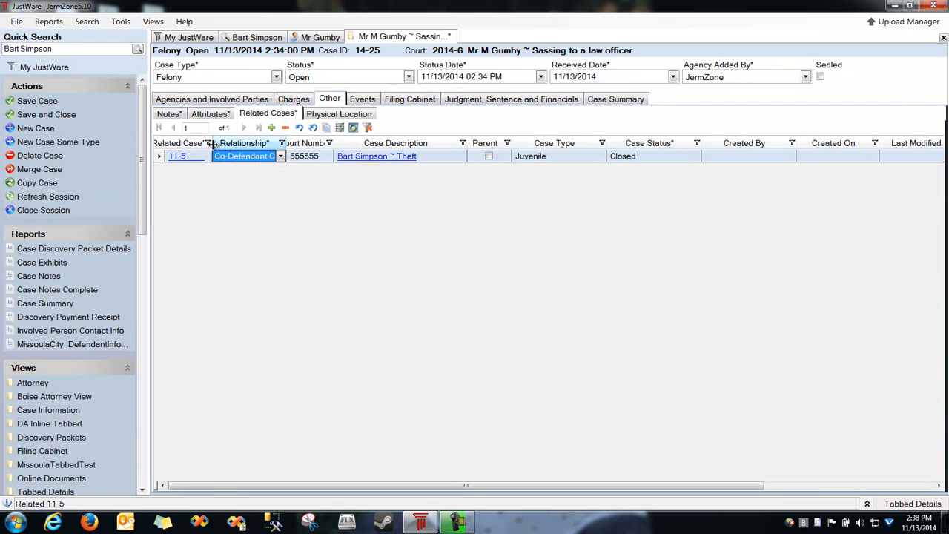
left_click_drag(210, 143, 236, 143)
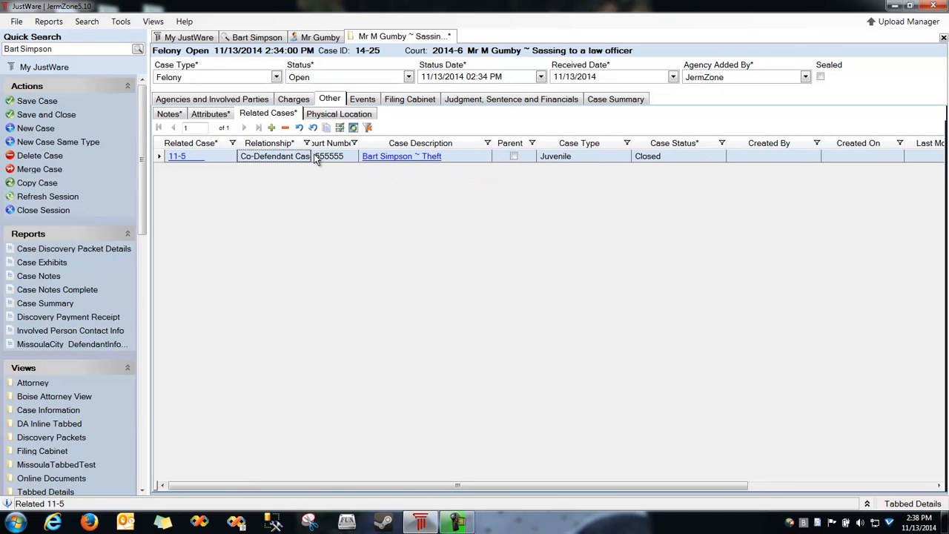
left_click_drag(310, 142, 332, 142)
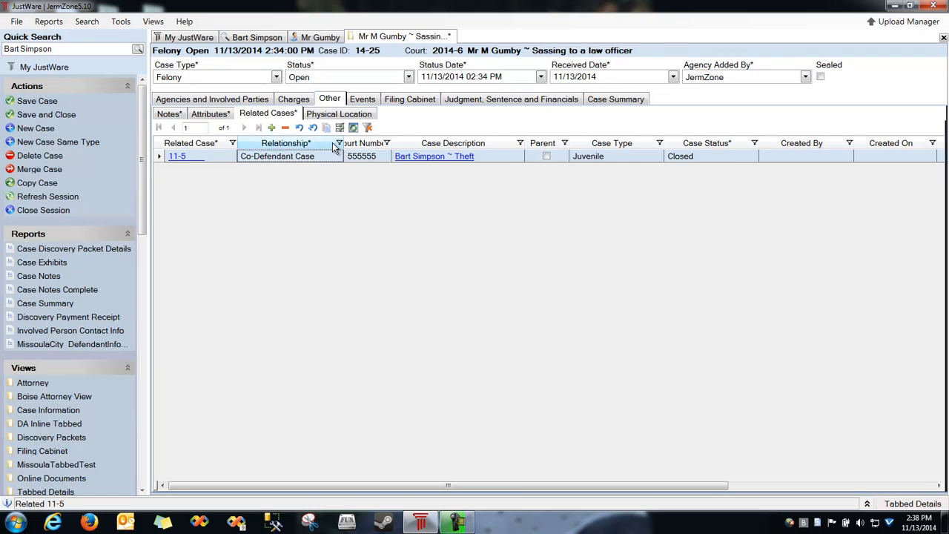
left_click(339, 114)
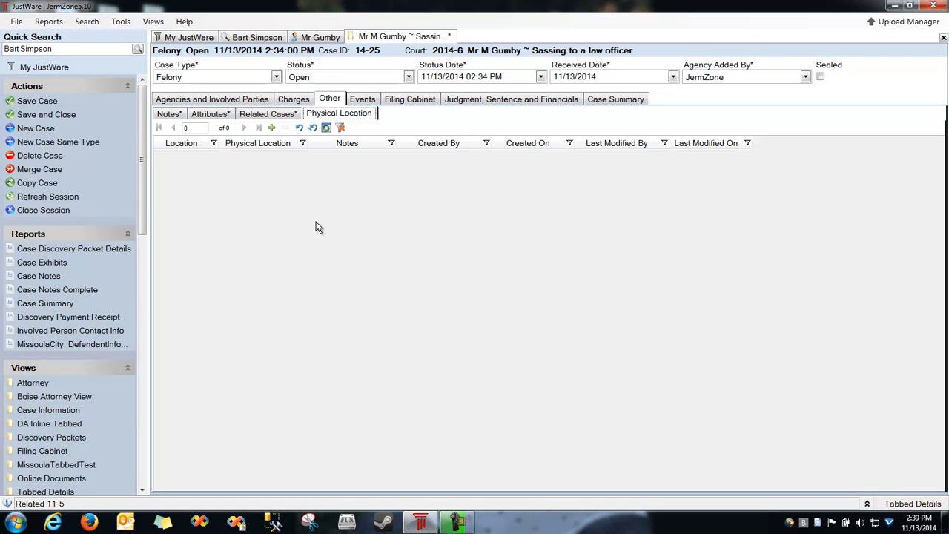
Add an Arraignment event in Court Room 1 on 11/13/2014, 2:39–2:40 PM.
left_click(367, 102)
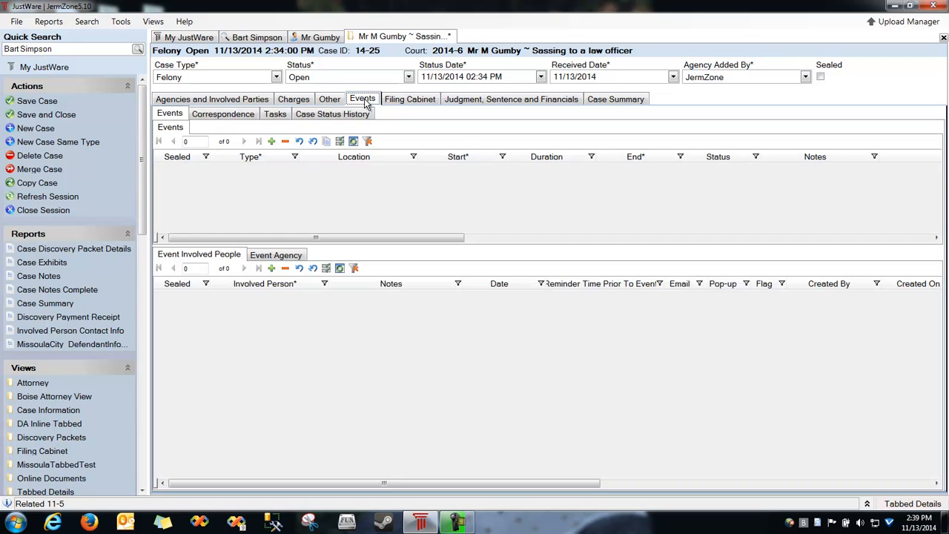
double_click(265, 209)
left_click(254, 175)
left_click(254, 176)
left_click(249, 184)
left_click(401, 175)
left_click(349, 184)
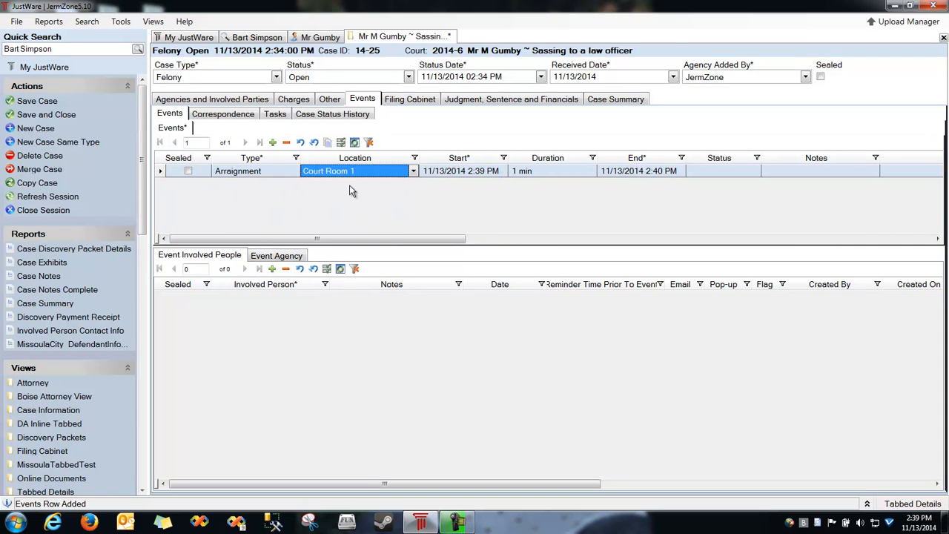
left_click(466, 175)
key("Tab")
key("Tab")
key("Tab")
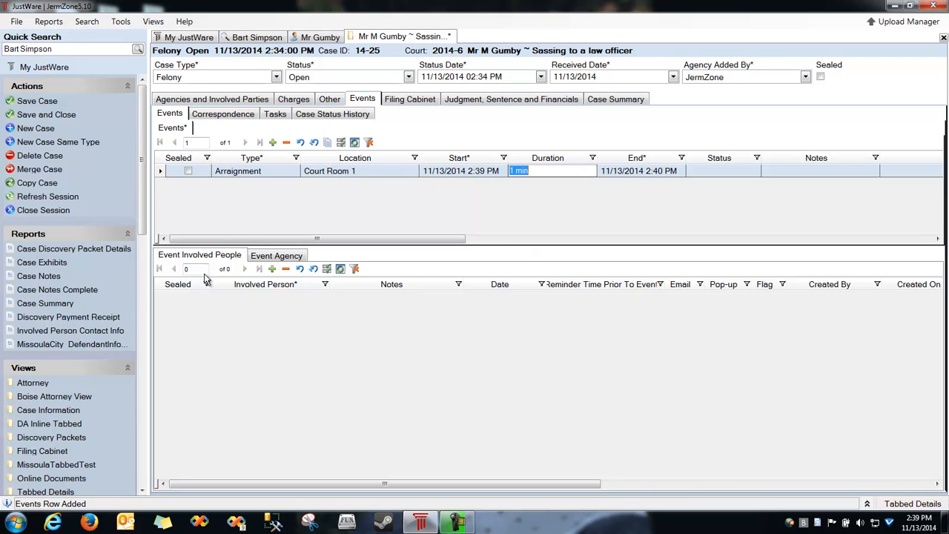
Add the defendant and the police officer as people involved in the Arraignment.
left_click(252, 362)
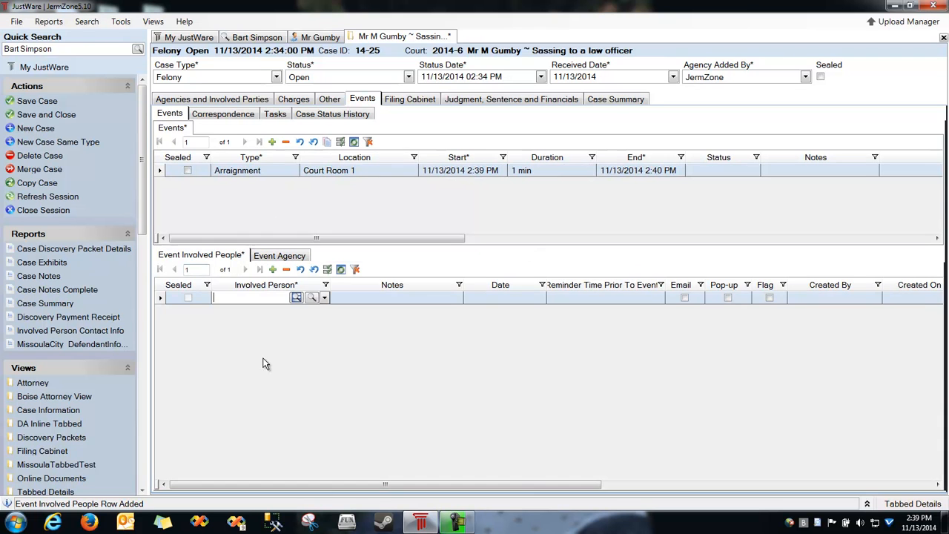
left_click(324, 297)
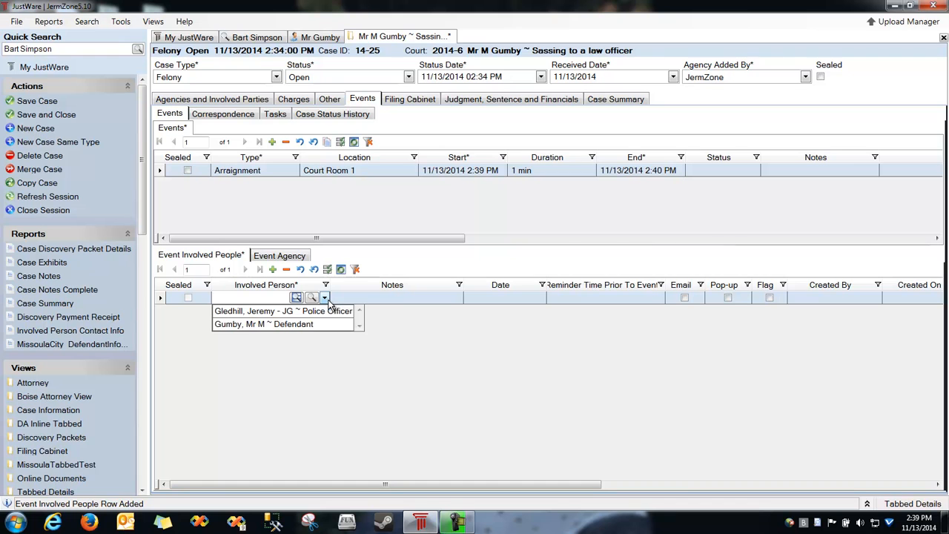
left_click(254, 324)
left_click(273, 269)
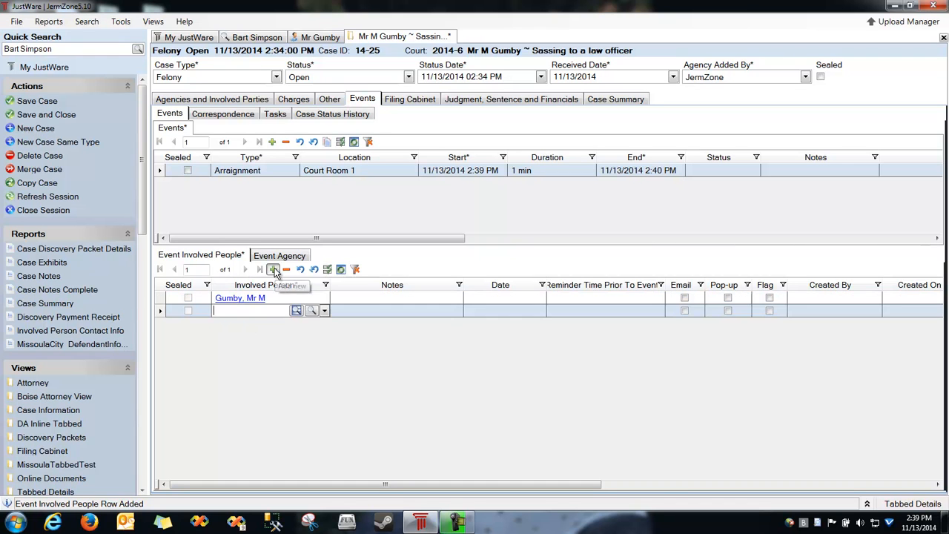
left_click(323, 310)
left_click(245, 325)
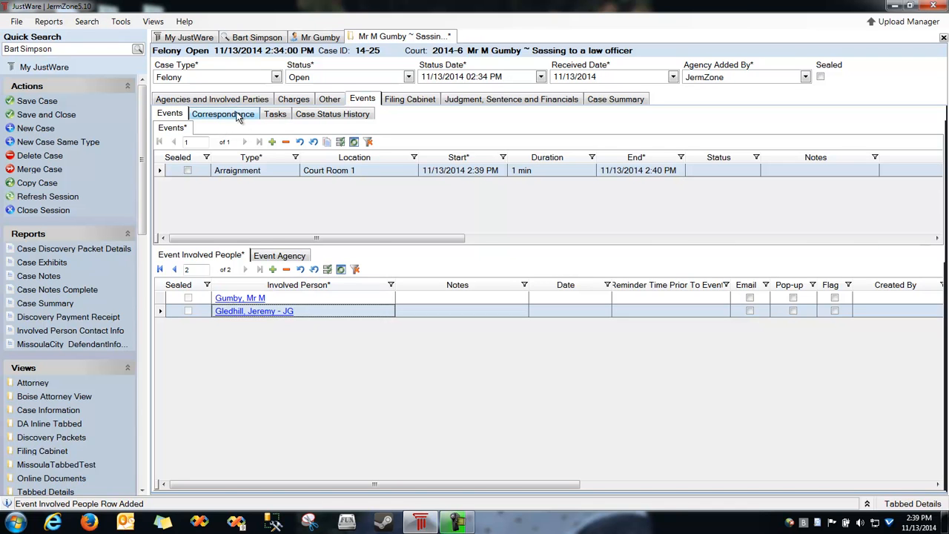
left_click(243, 118)
left_click_drag(283, 201, 290, 257)
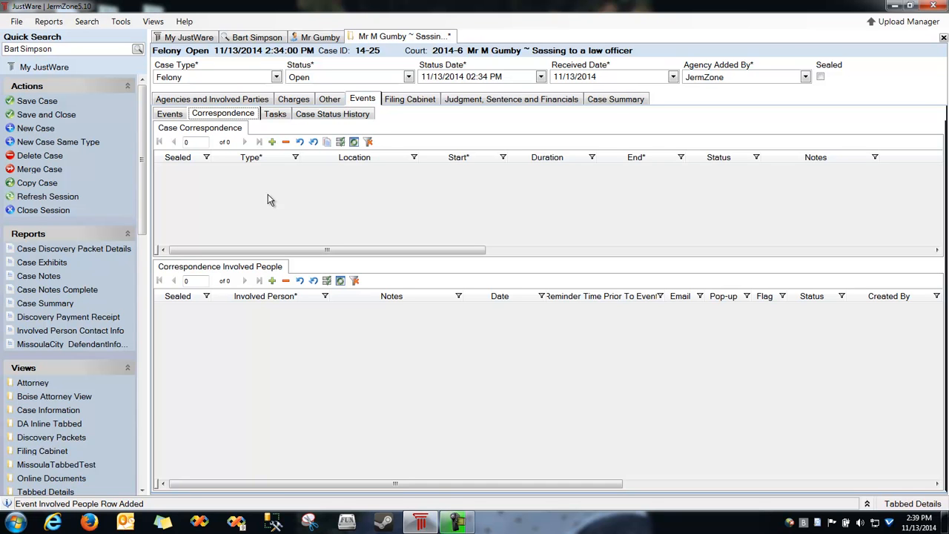
Log a Telephone correspondence with a note that the defendant called.
left_click(272, 142)
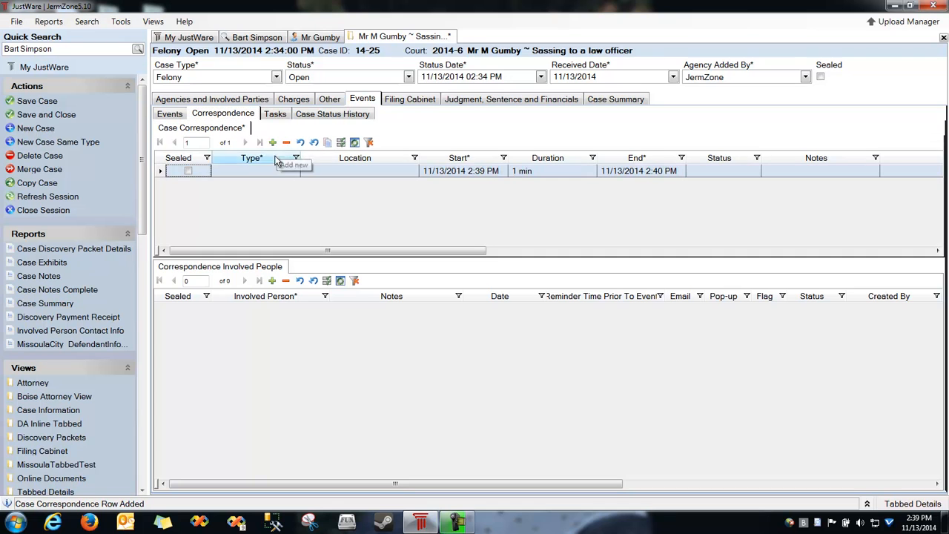
left_click(265, 173)
left_click(235, 223)
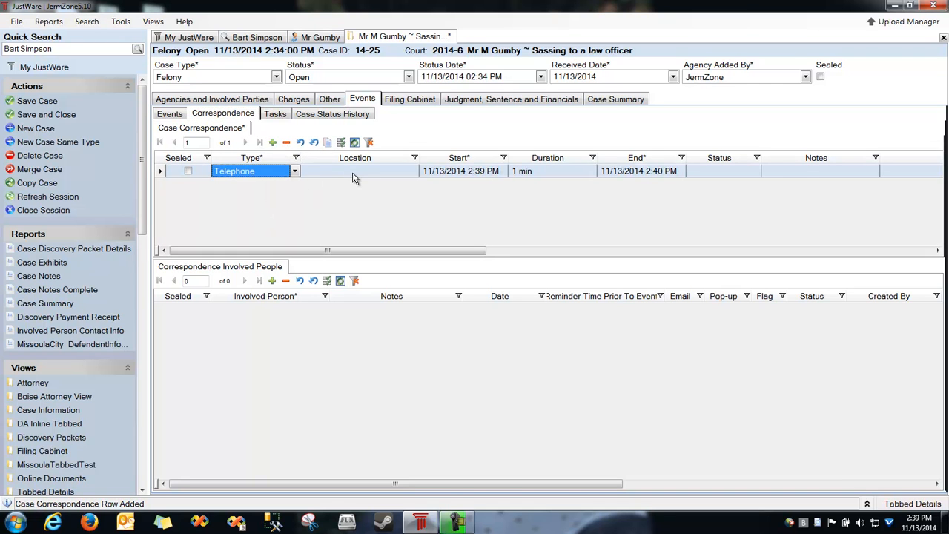
left_click_drag(794, 158, 306, 160)
type("gimby di")
key("BackSpace")
key("BackSpace")
key("BackSpace")
key("BackSpace")
key("BackSpace")
key("BackSpace")
key("BackSpace")
type("umby call")
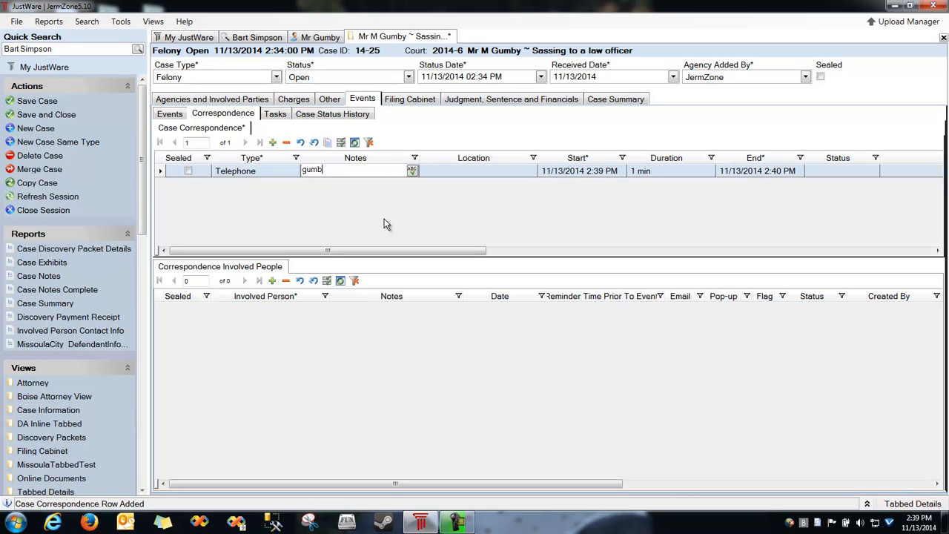
type("ed")
Add the defendant as the correspondence's involved person, discarding the extra empty row.
left_click(357, 420)
left_click(323, 309)
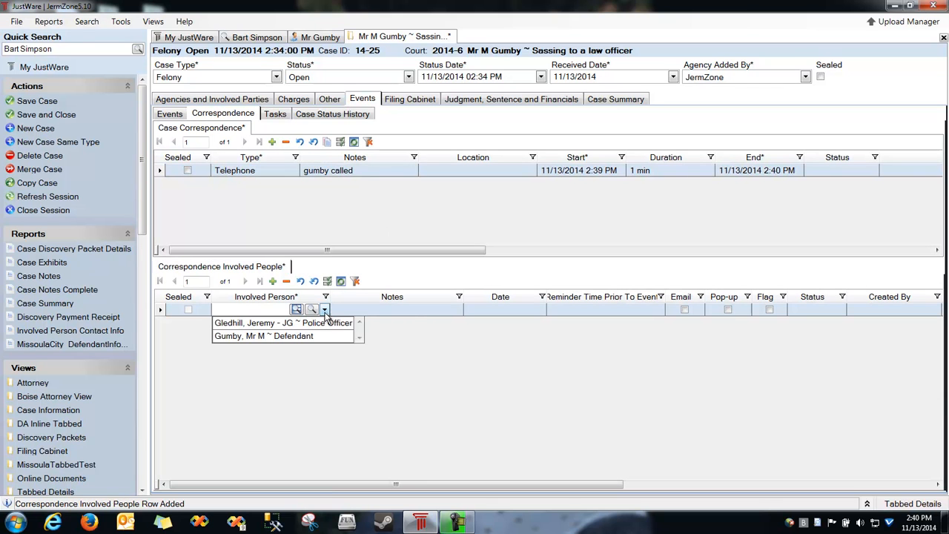
left_click(274, 335)
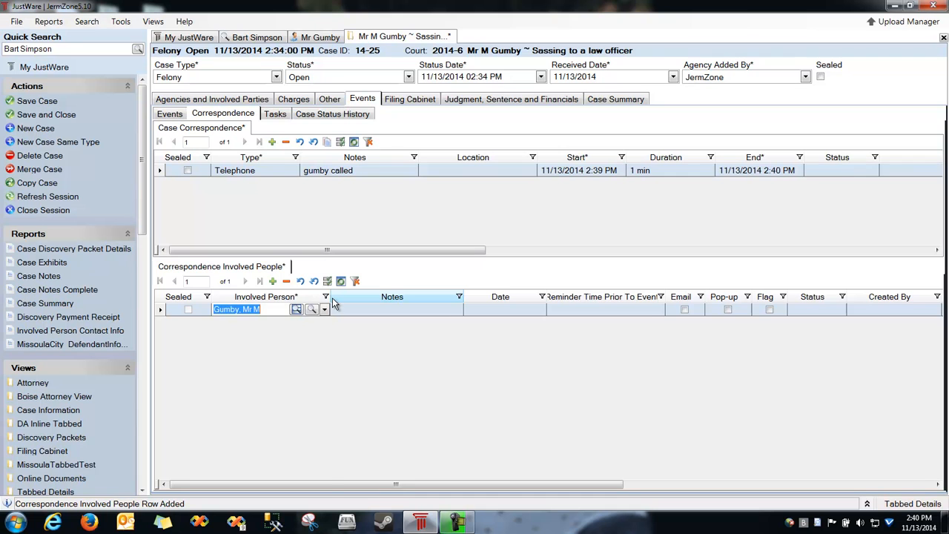
left_click_drag(329, 297, 380, 297)
left_click(272, 281)
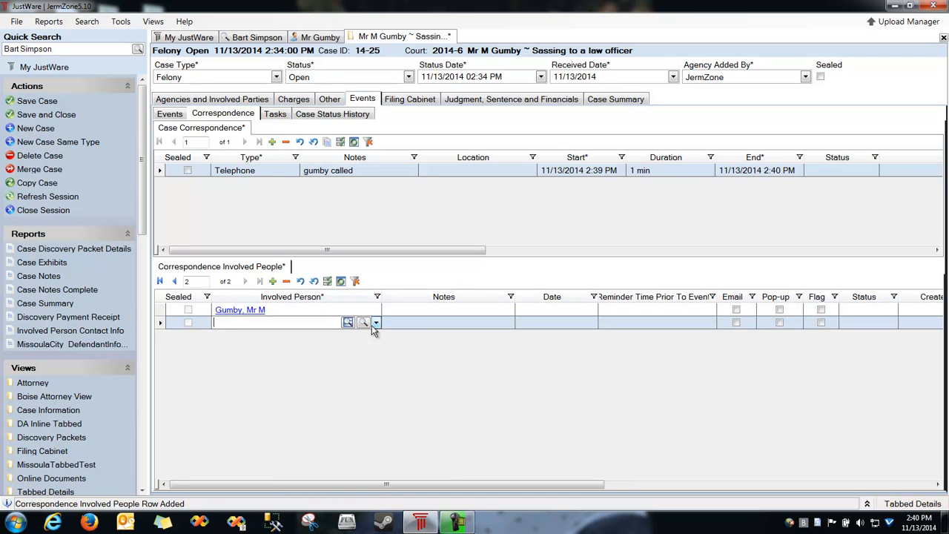
left_click(376, 322)
key("Escape")
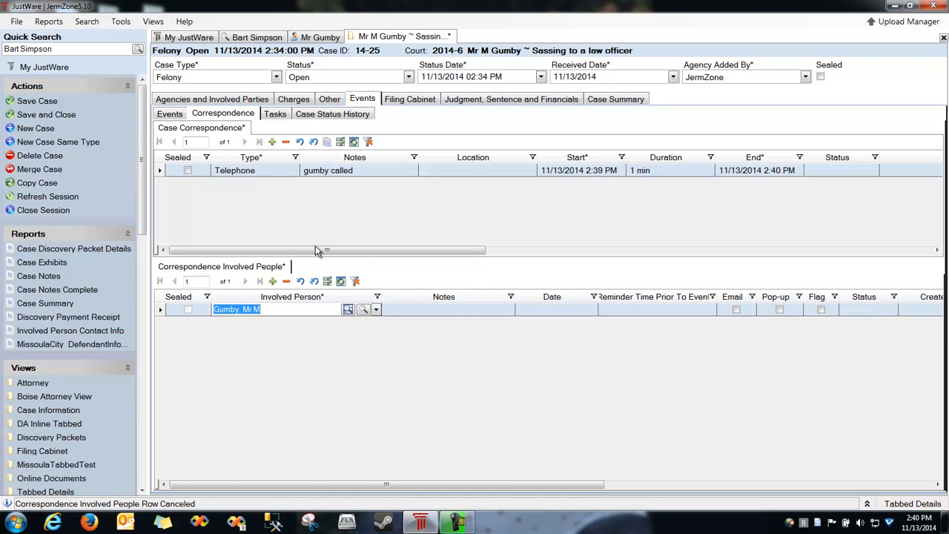
left_click(275, 117)
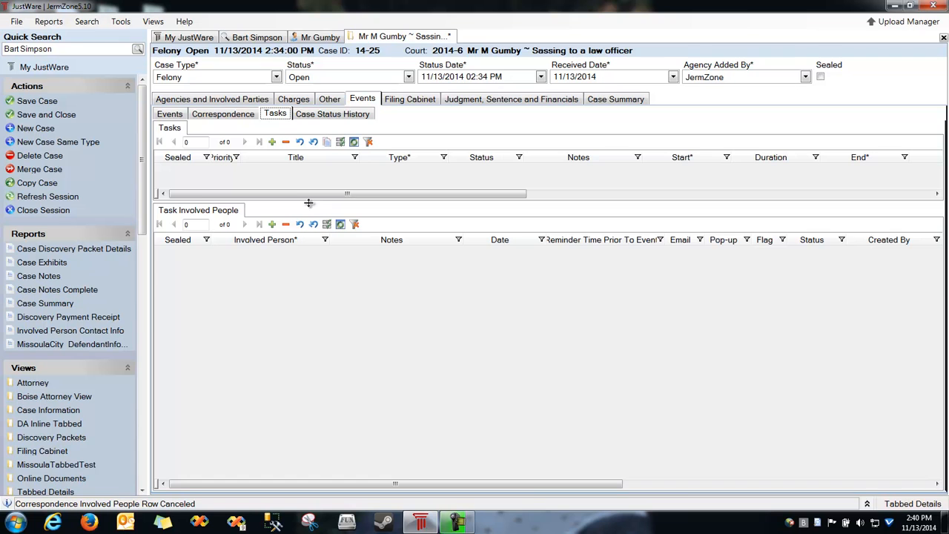
Add a Call task to the case titled for the defendant's appointment.
left_click_drag(310, 205, 315, 301)
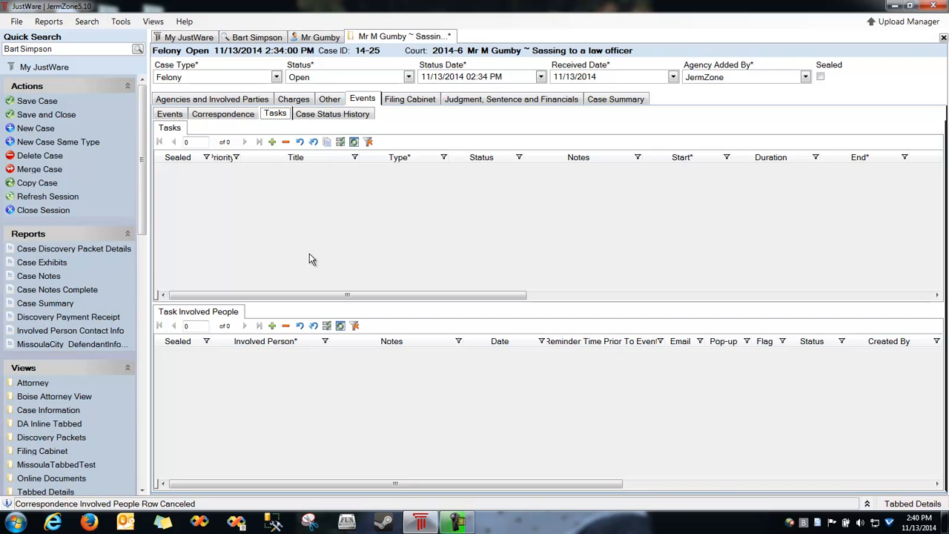
left_click(272, 142)
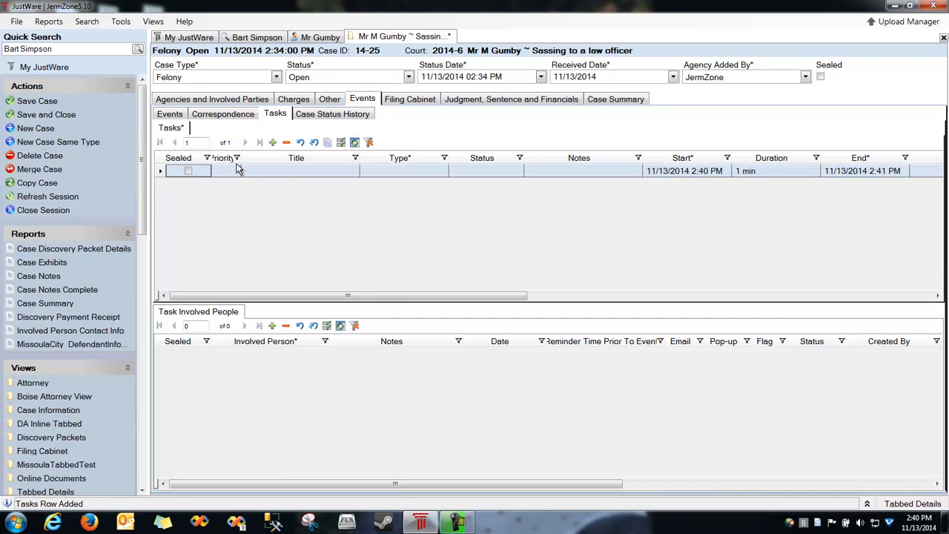
left_click_drag(240, 157, 258, 158)
left_click_drag(391, 166, 263, 167)
left_click(281, 173)
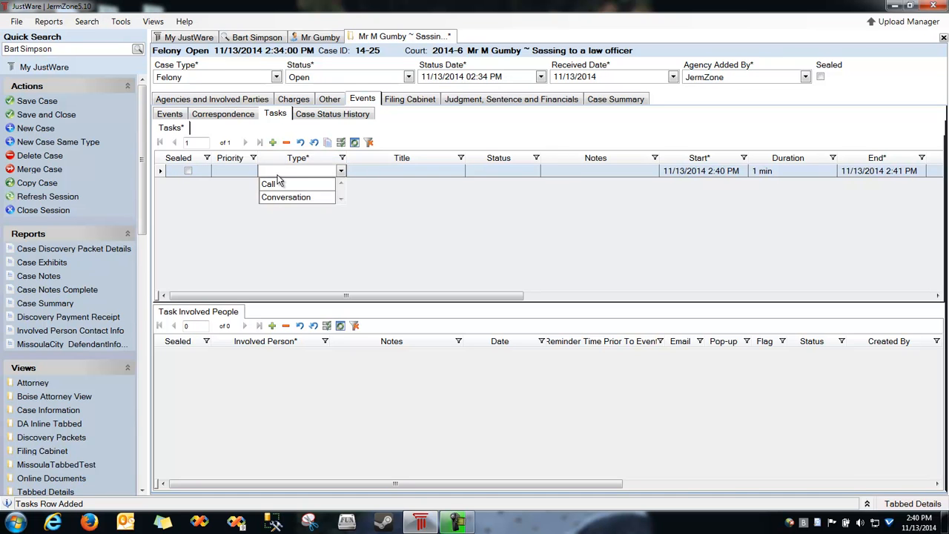
left_click(269, 183)
left_click(375, 172)
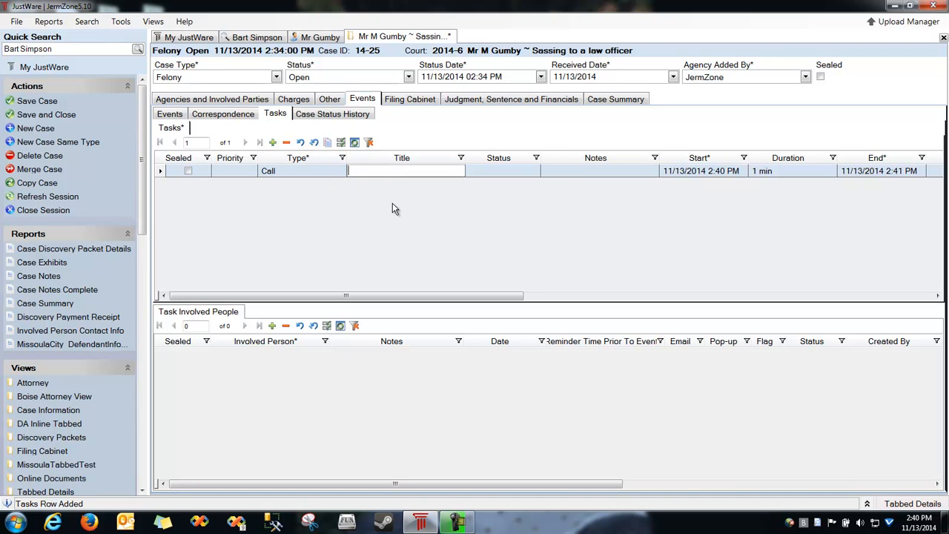
type("Gumby for apt")
Involve the prosecuting attorney in the task, found by name lookup, and view the case status history.
left_click(290, 383)
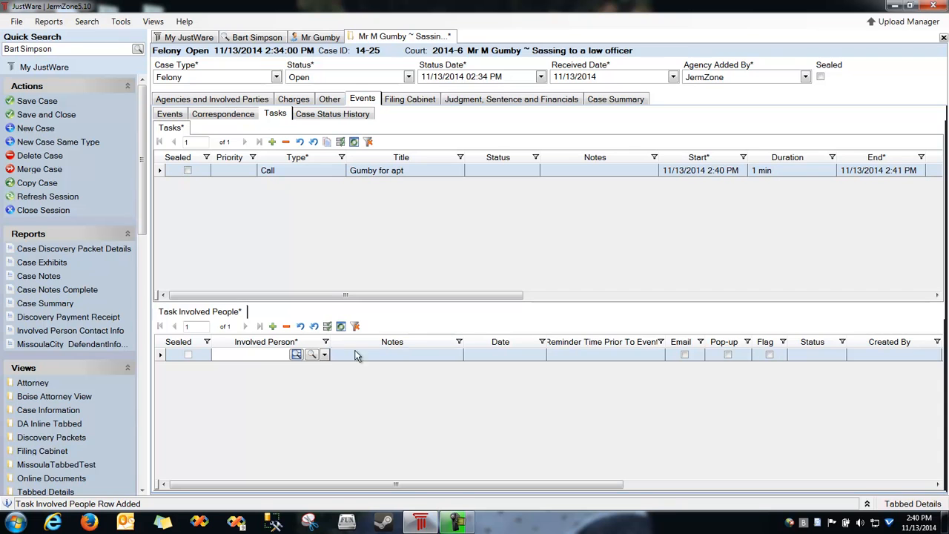
left_click(324, 355)
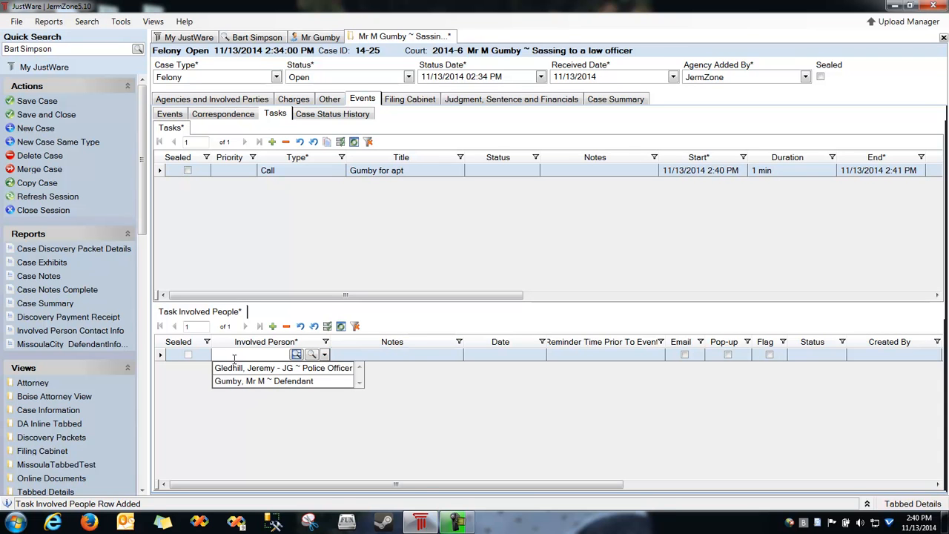
key("Tab")
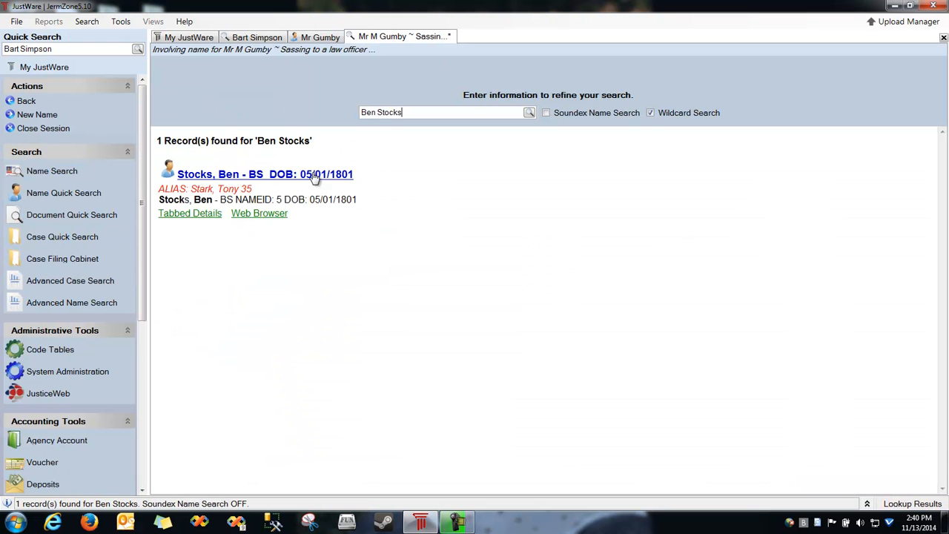
left_click(315, 175)
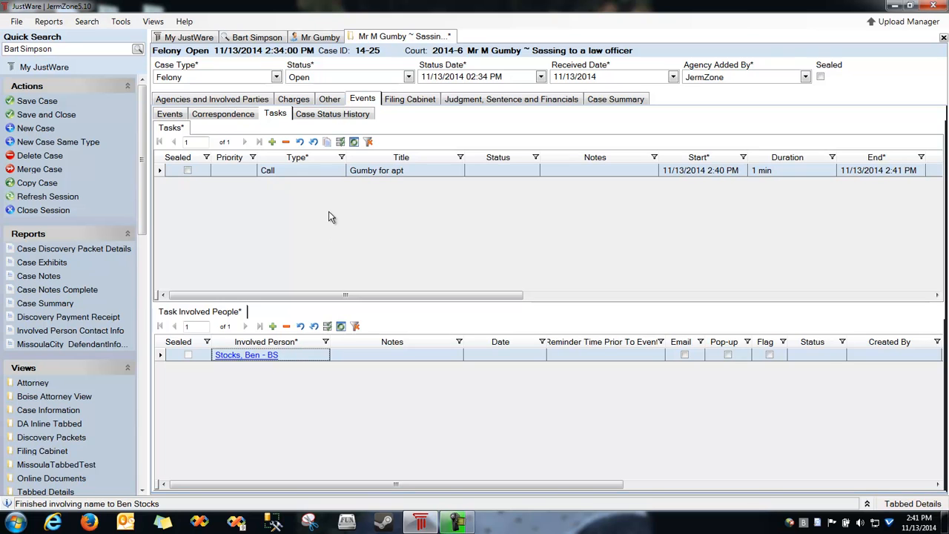
left_click(339, 114)
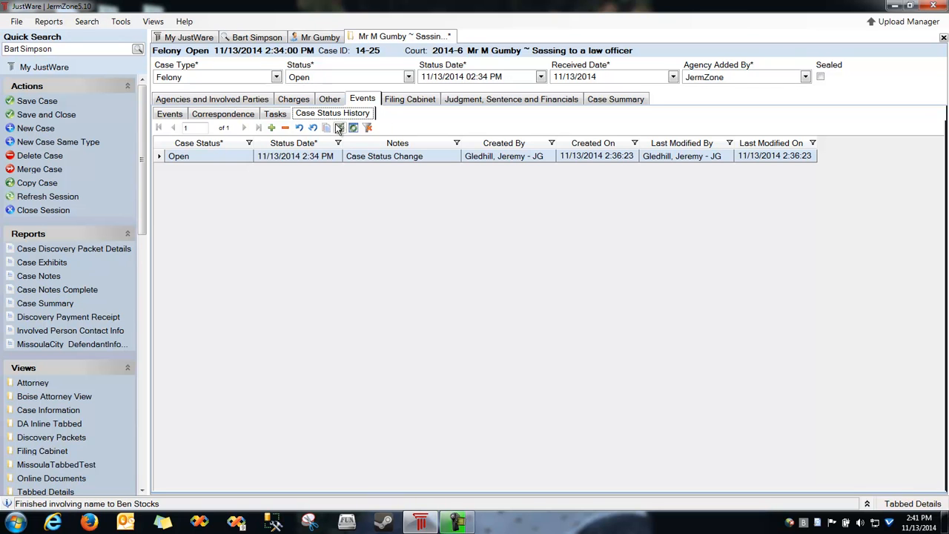
Change the felony case's status from Open to Closed and go to its Filing Cabinet.
left_click(346, 80)
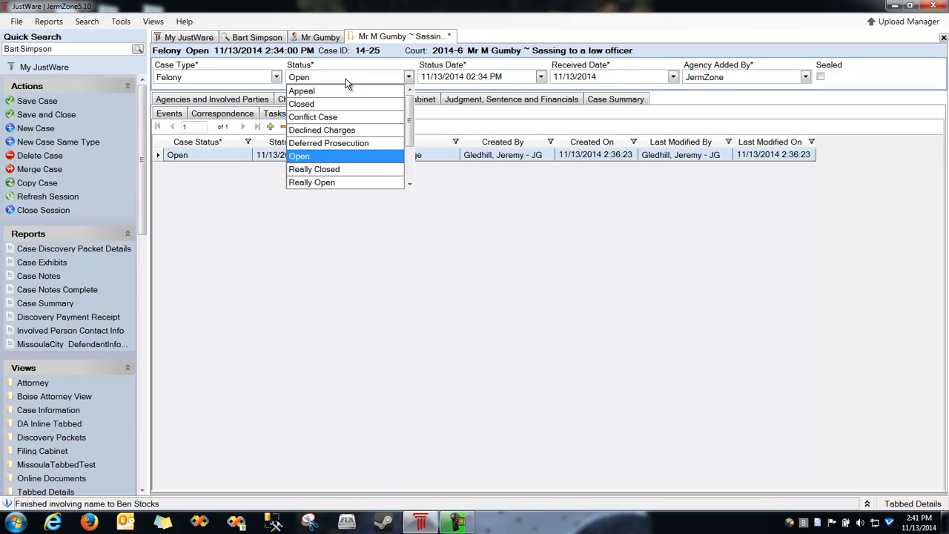
left_click(311, 105)
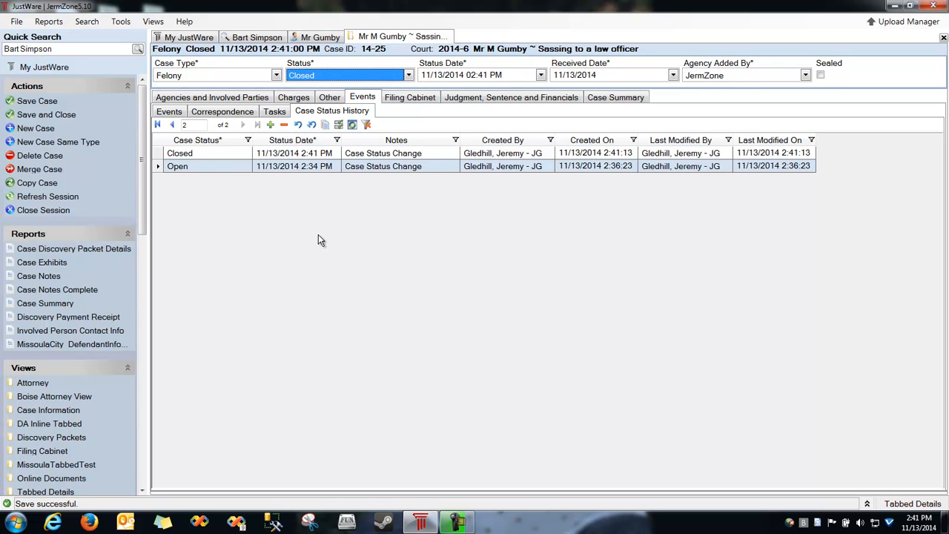
left_click(408, 102)
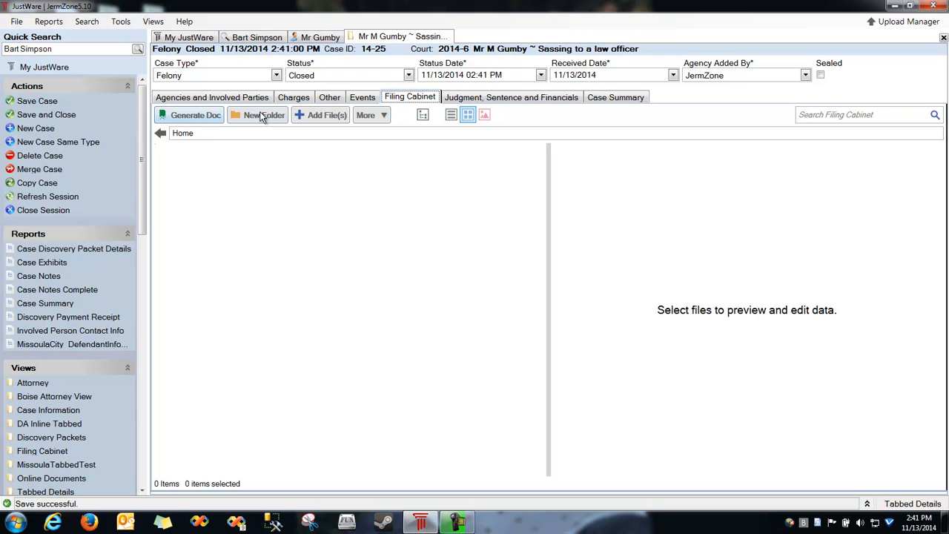
Create a new filing cabinet folder named 'Subs' and open it.
left_click(259, 115)
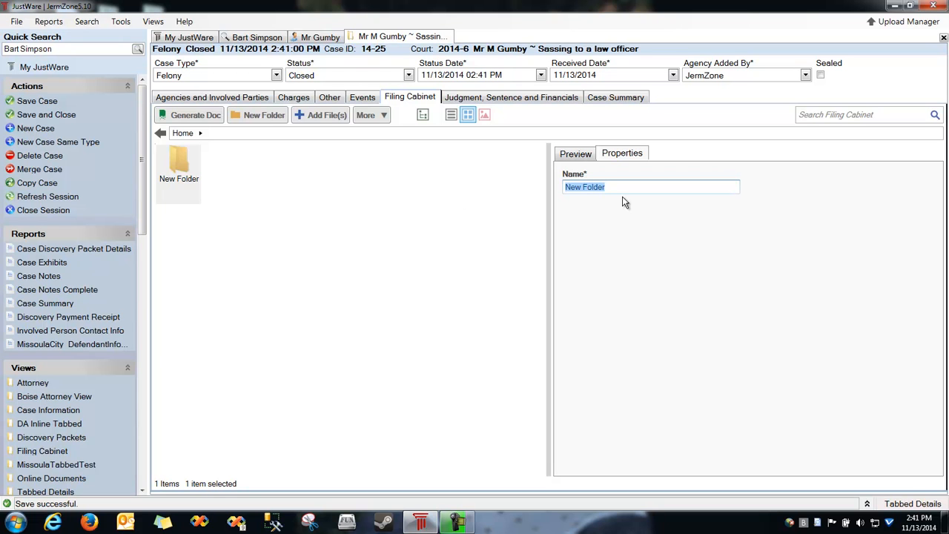
type("Su")
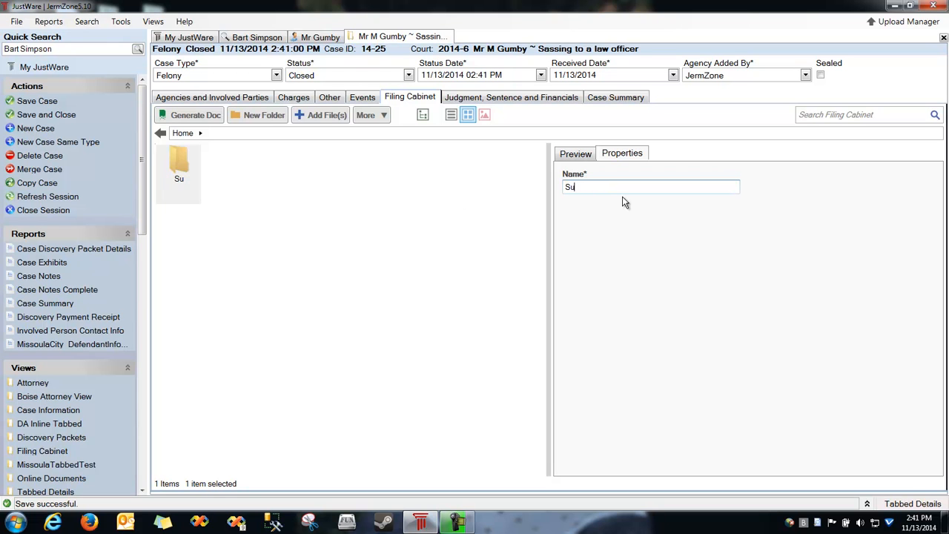
type("bpoena")
key("BackSpace")
key("BackSpace")
key("BackSpace")
type("e")
key("BackSpace")
type("ean")
key("BackSpace")
key("BackSpace")
type("n")
key("BackSpace")
key("BackSpace")
key("BackSpace")
key("BackSpace")
type("s")
double_click(164, 161)
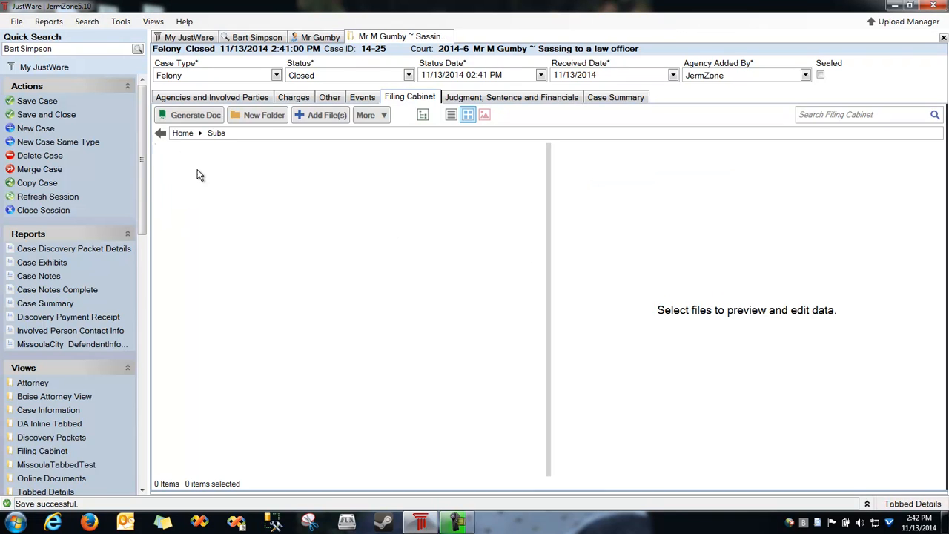
left_click(189, 115)
Generate a document from the JDA Subpoena template into the Subs folder.
left_click(191, 54)
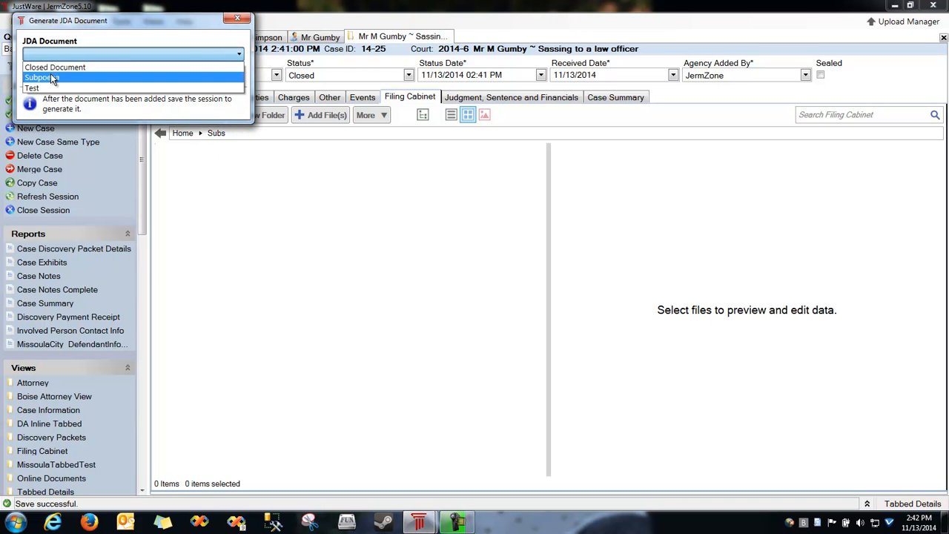
left_click(50, 79)
left_click(176, 74)
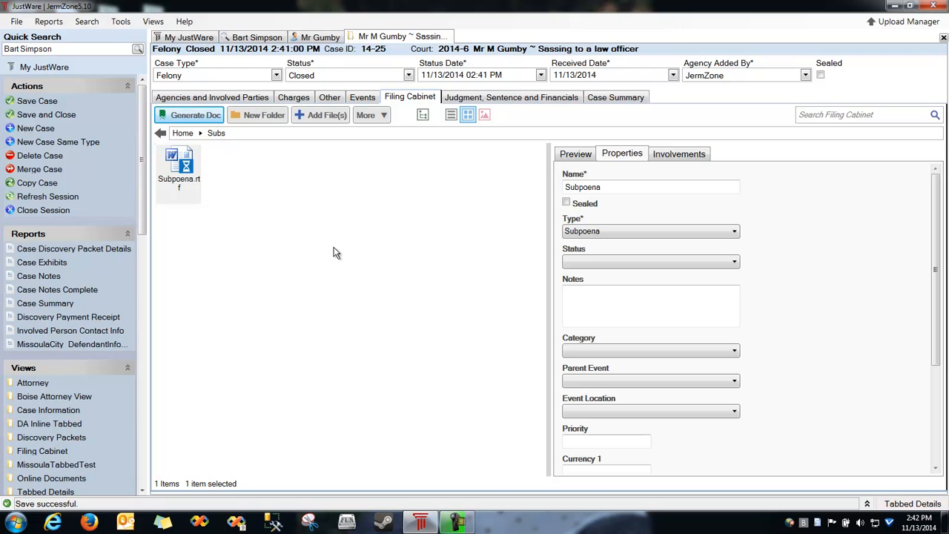
Save the case and close the Document Upload Manager.
key("ctrl+s")
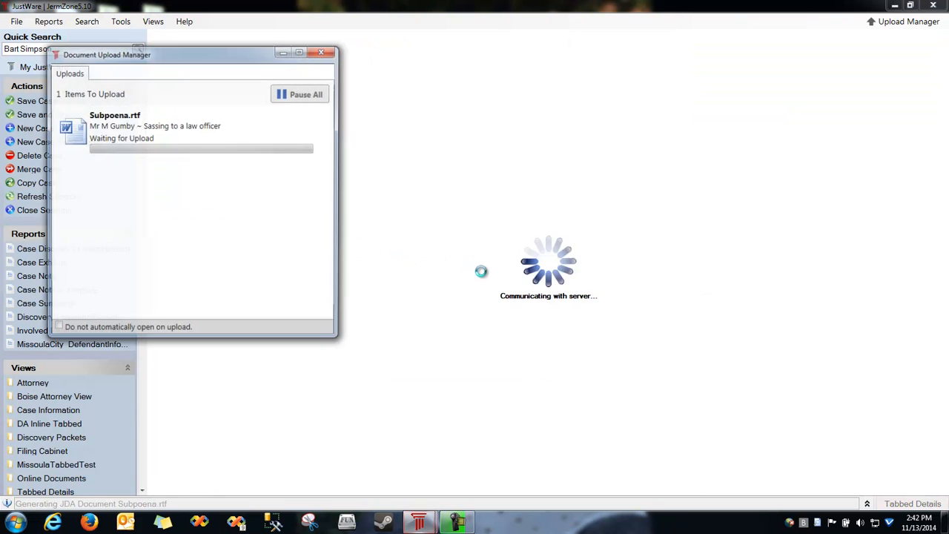
left_click_drag(194, 54, 298, 70)
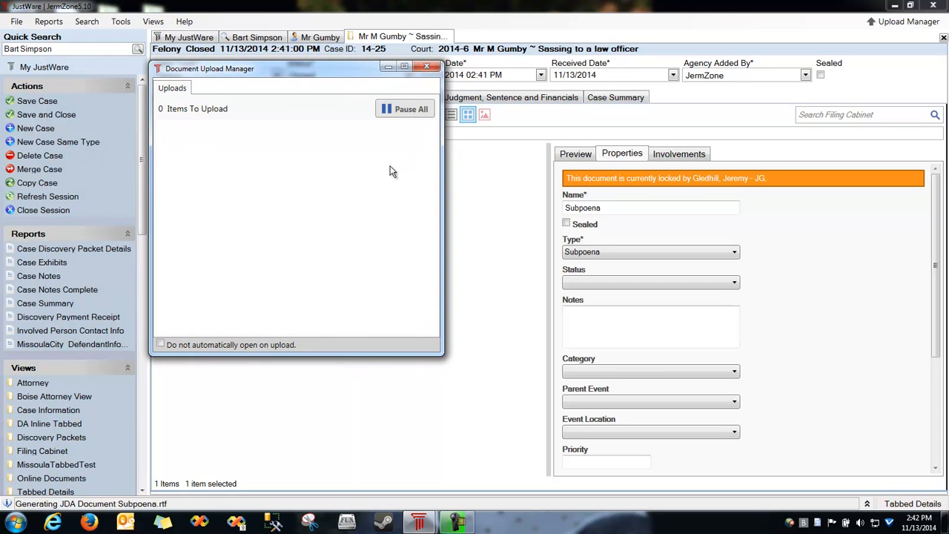
left_click(427, 66)
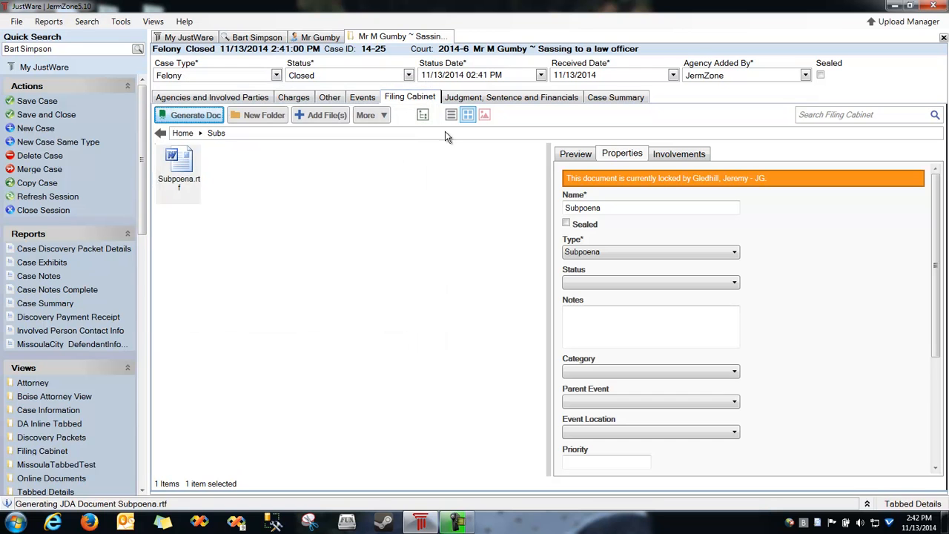
left_click(177, 170)
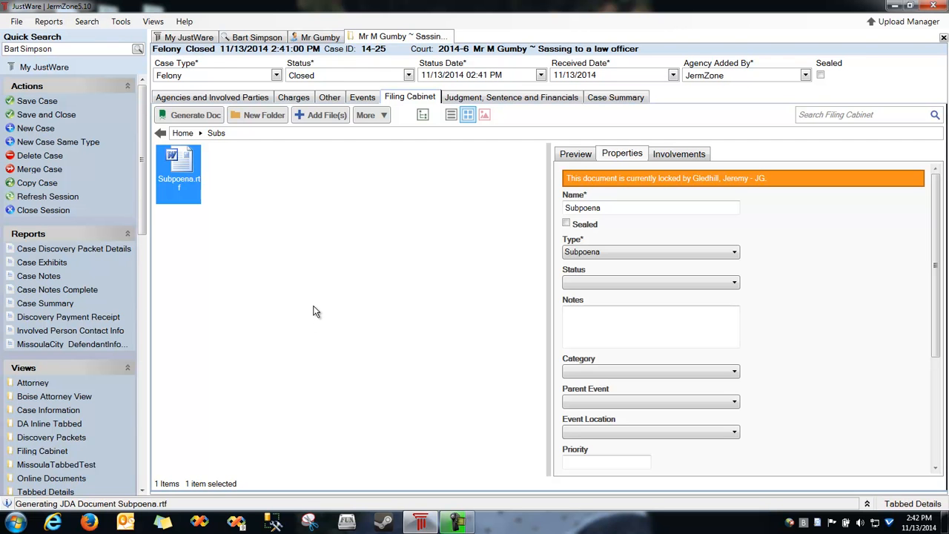
Open Subpoena.rtf in Word and review its line 'This is a Subponea!'.
double_click(189, 169)
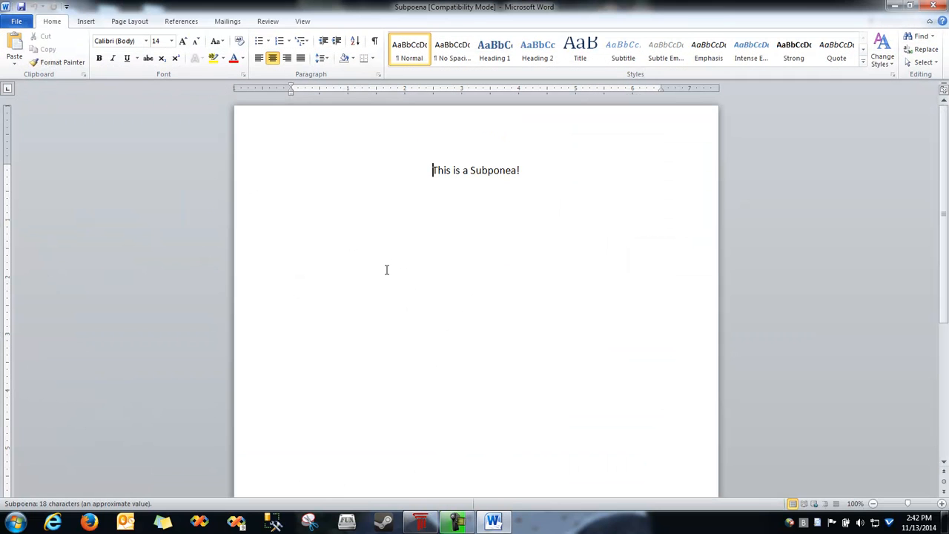
left_click_drag(533, 172, 366, 159)
left_click(489, 206)
left_click(535, 171)
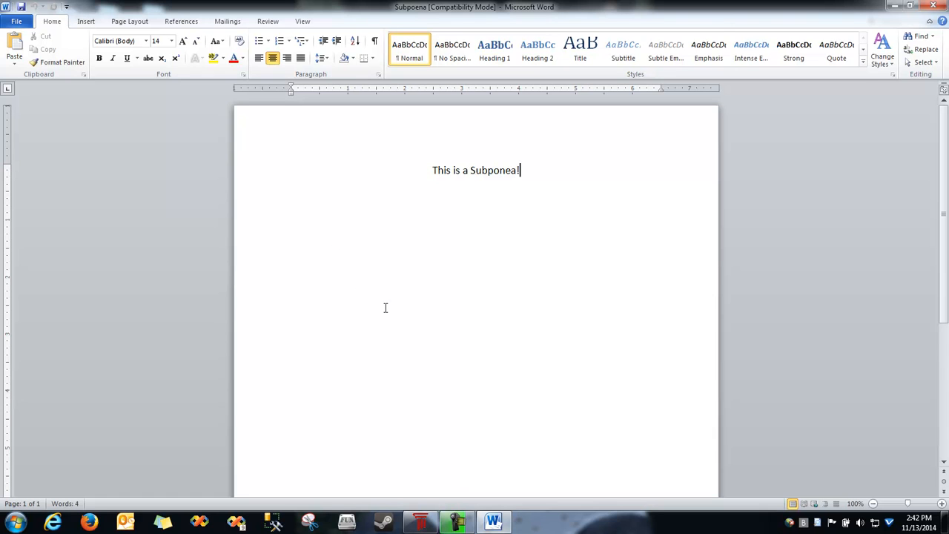
Close Word, reopen the Subs folder, and preview the subpoena in details and large-icon views.
left_click(931, 7)
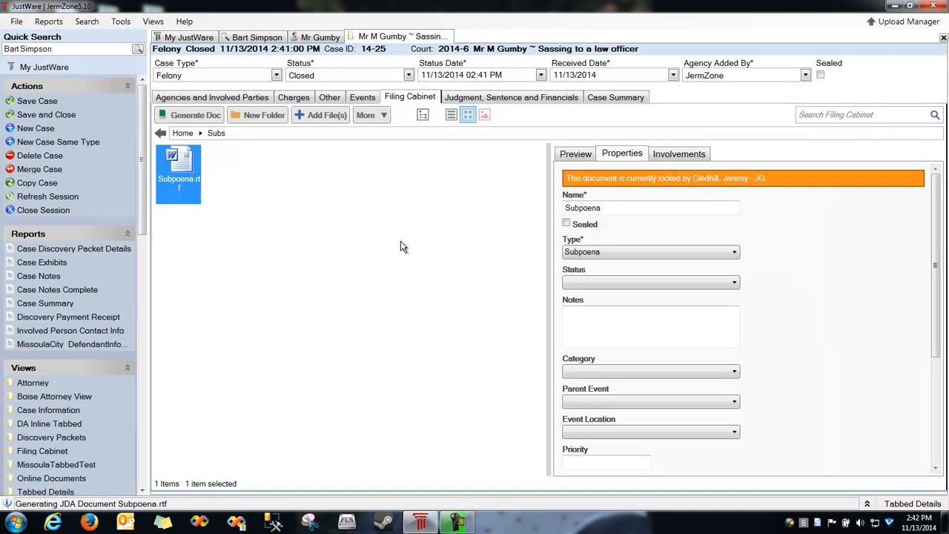
left_click(160, 133)
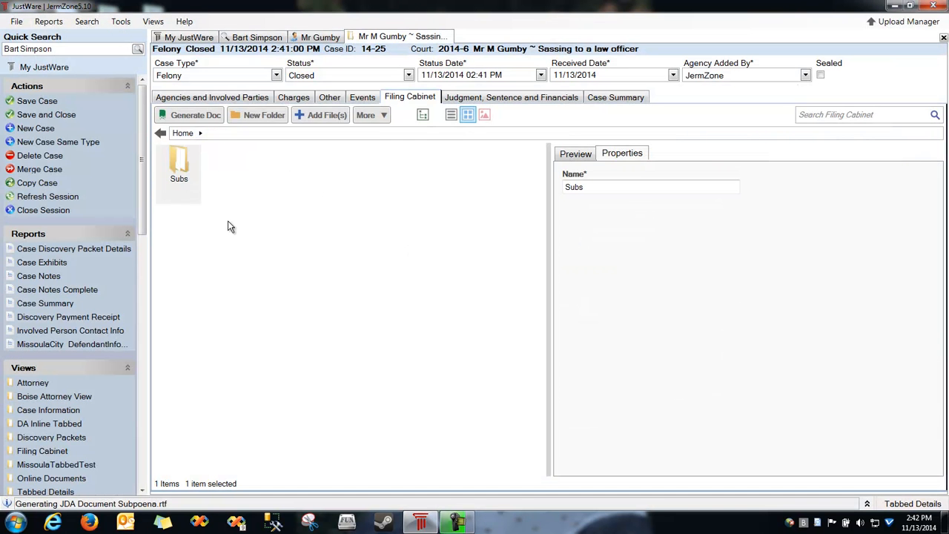
double_click(179, 164)
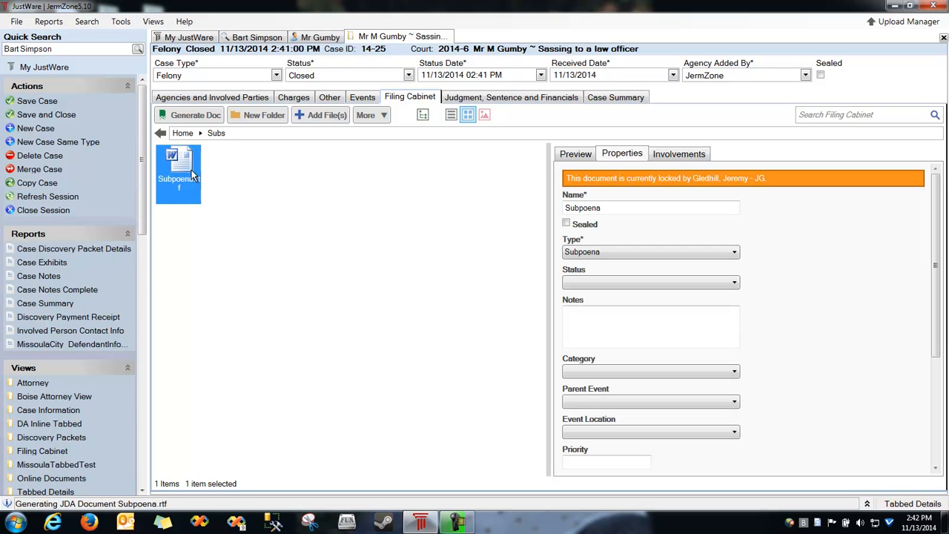
right_click(191, 170)
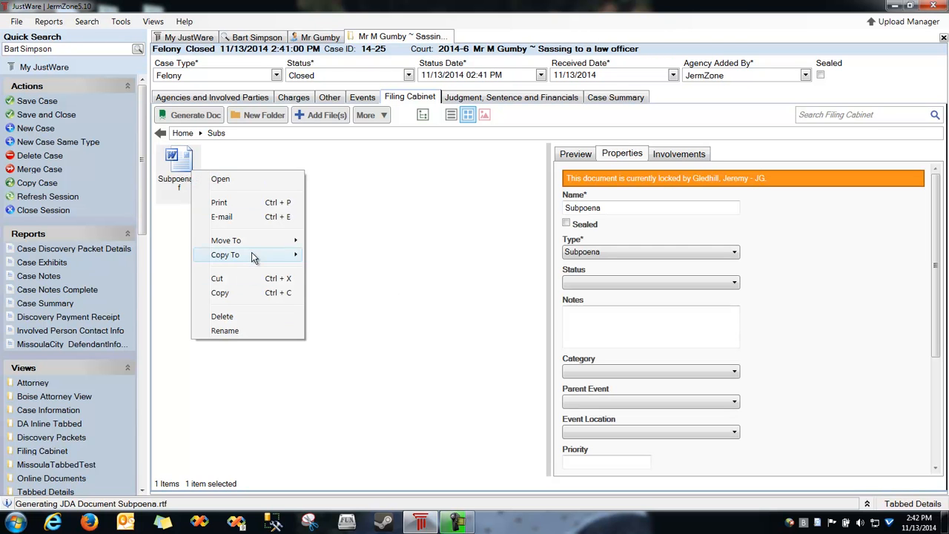
mouse_move(257, 245)
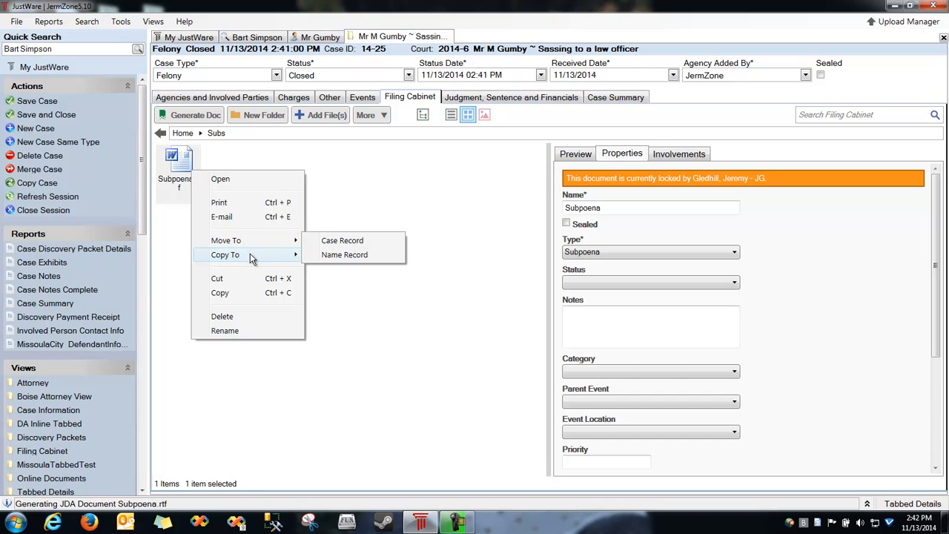
left_click(460, 196)
left_click(450, 114)
left_click(468, 114)
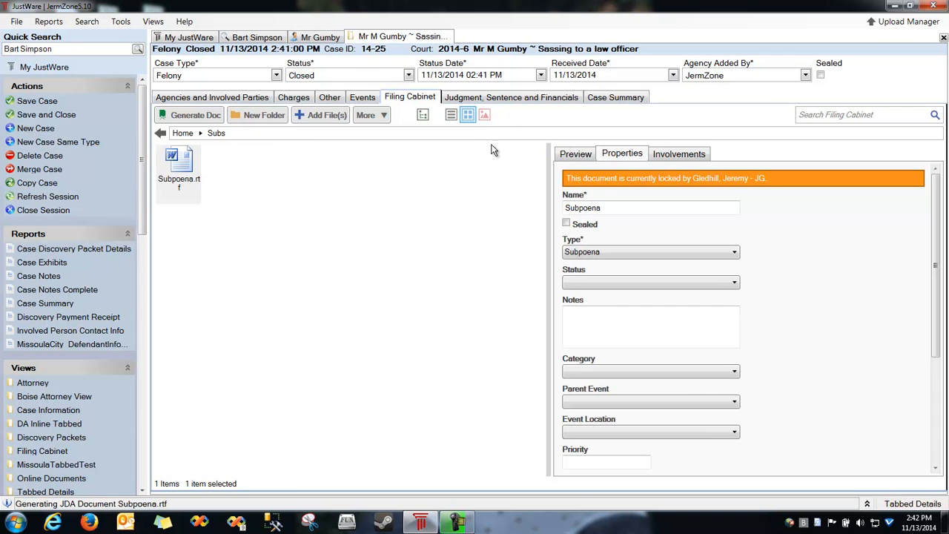
left_click(565, 156)
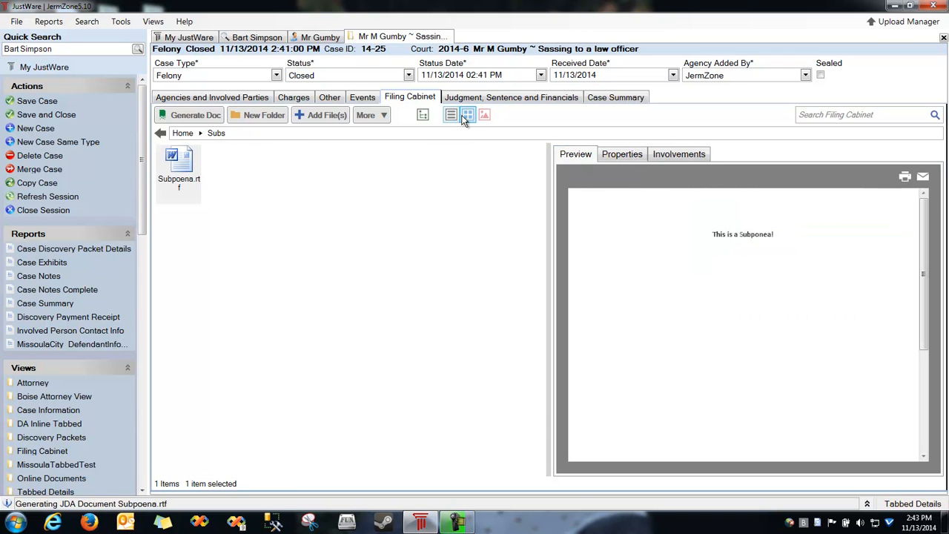
Toggle the folder tree, return to the Home level, and widen the file list pane.
left_click(422, 115)
left_click(164, 156)
left_click(164, 155)
left_click(197, 169)
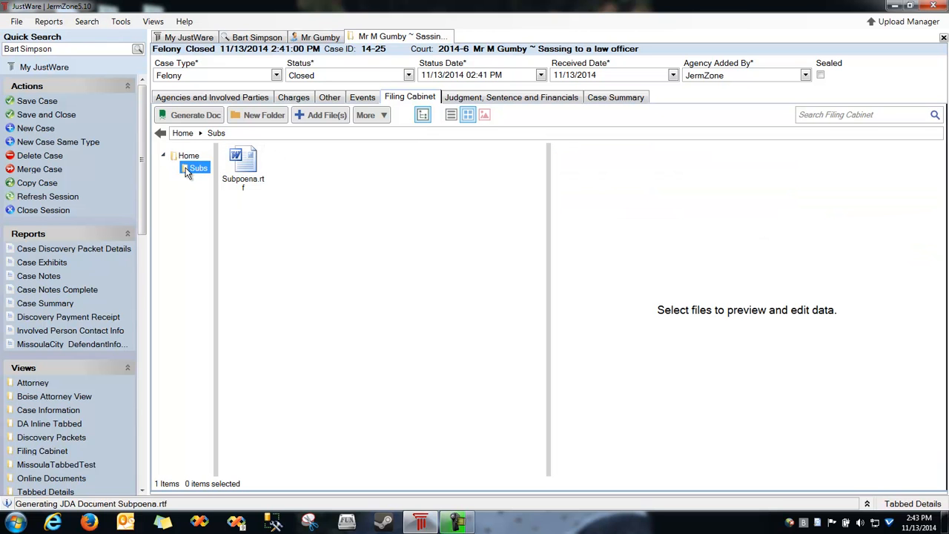
left_click(169, 155)
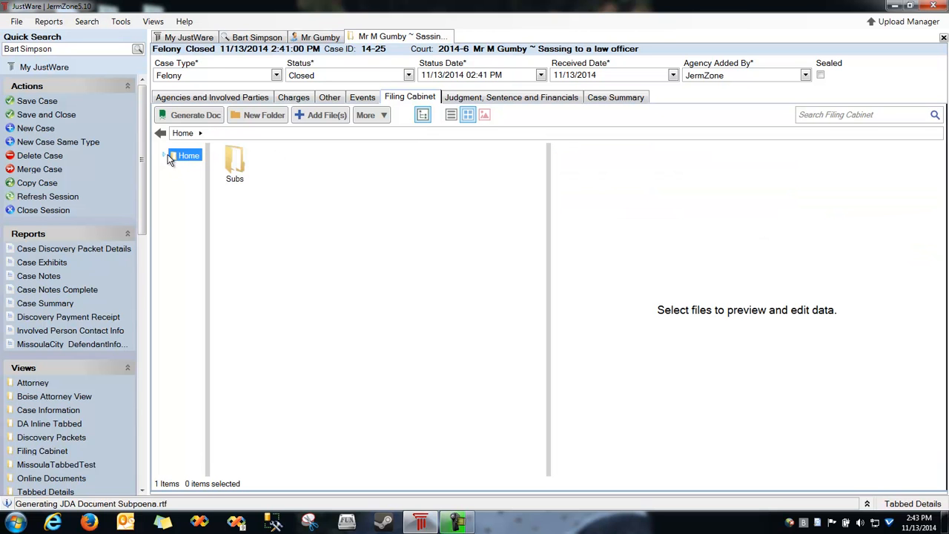
left_click(422, 115)
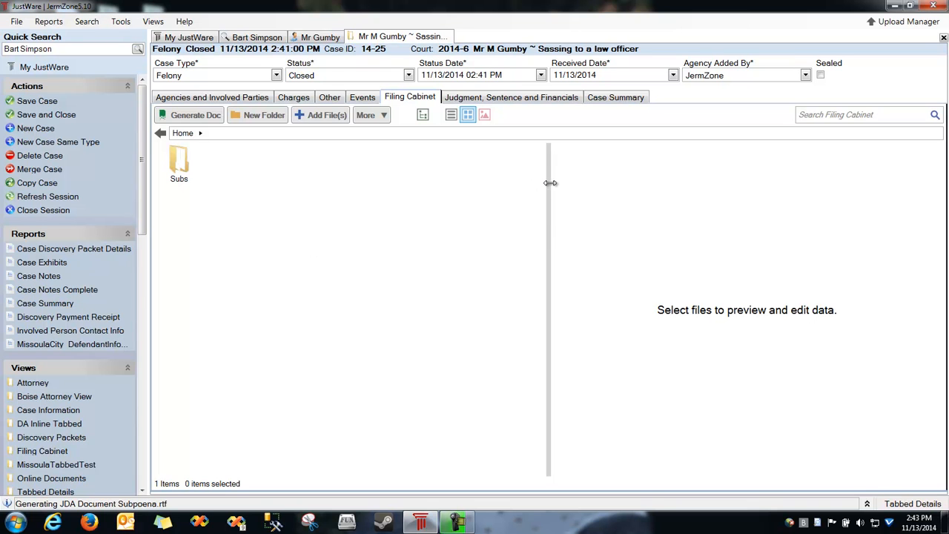
left_click_drag(550, 182, 652, 183)
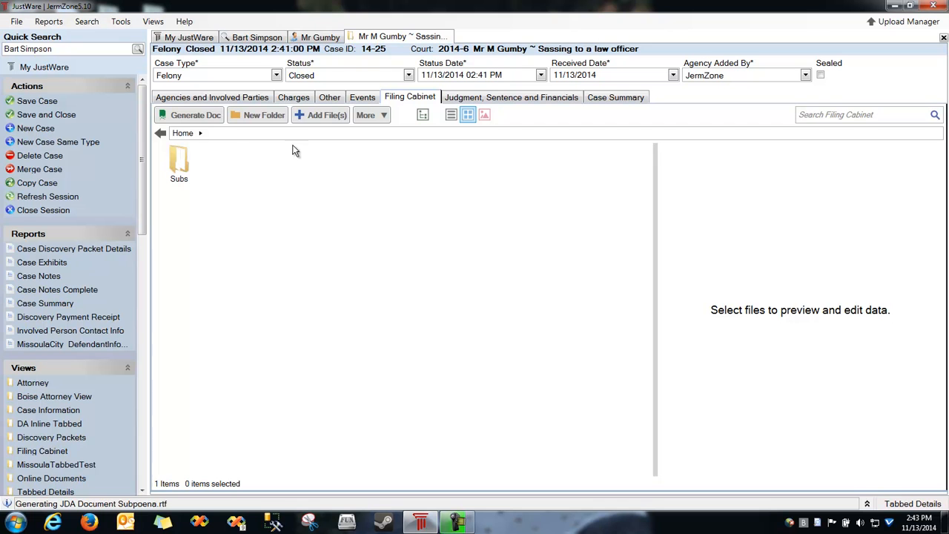
Set the charge's plea to Not Guilty and its disposition to Guilty.
left_click(501, 100)
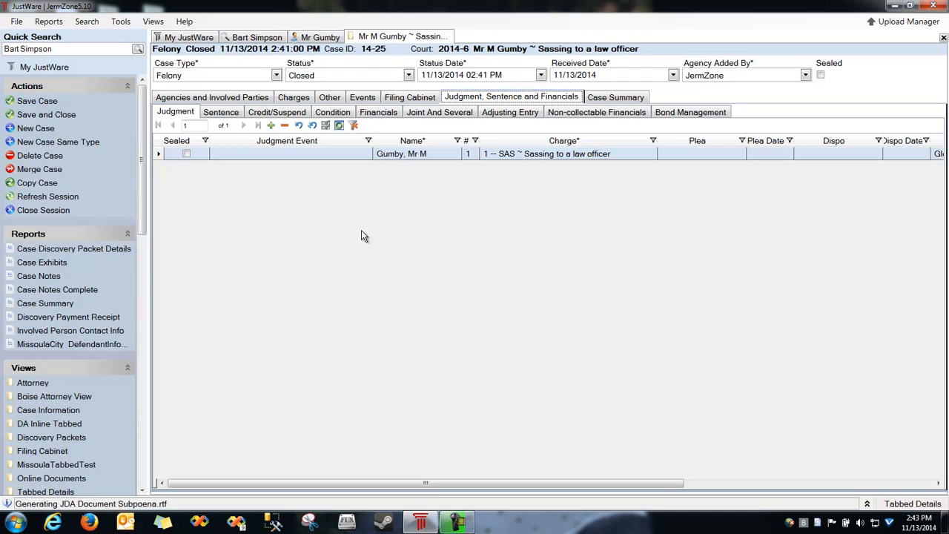
left_click(713, 158)
left_click(713, 158)
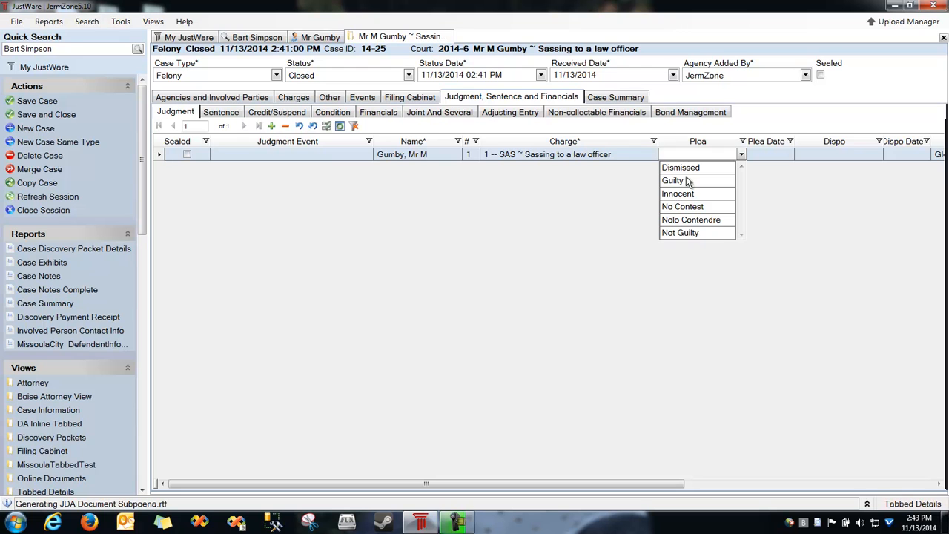
left_click(686, 232)
left_click(768, 154)
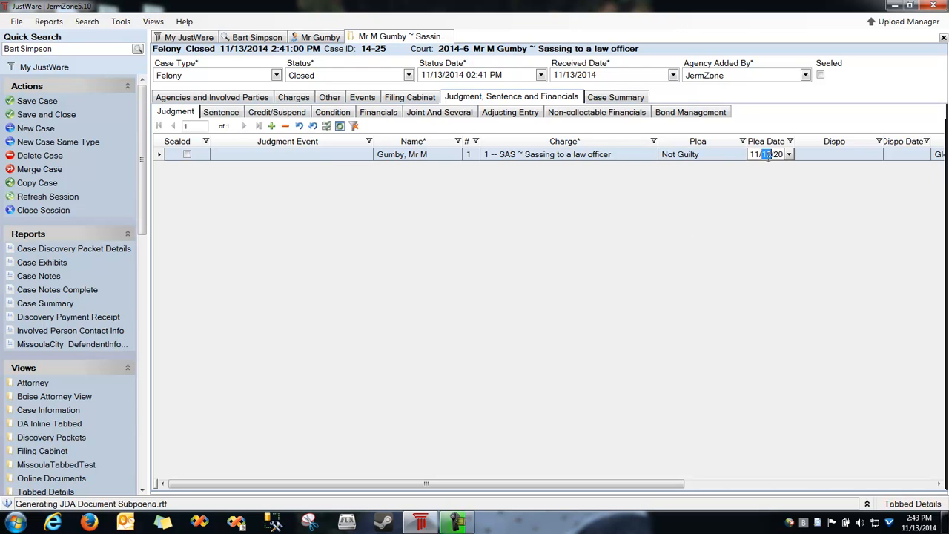
left_click(830, 156)
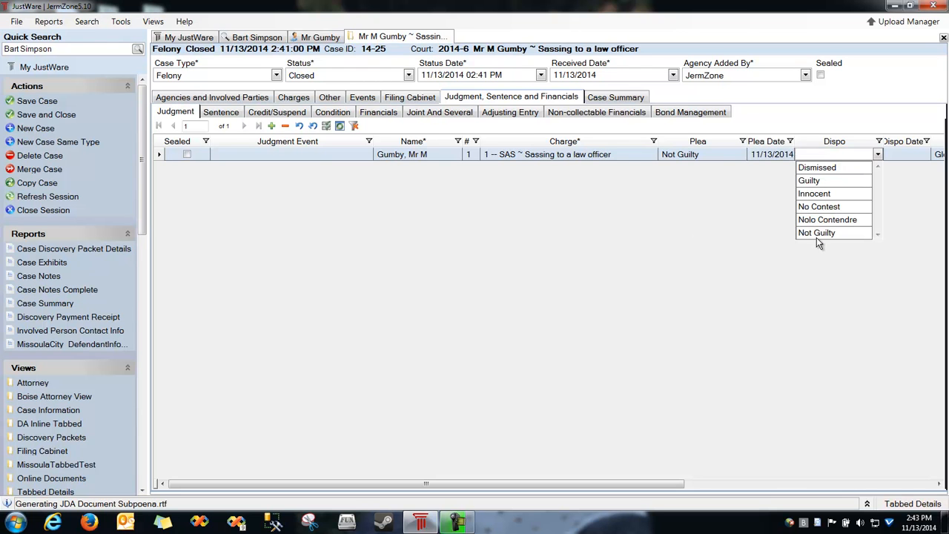
left_click(815, 180)
left_click(901, 155)
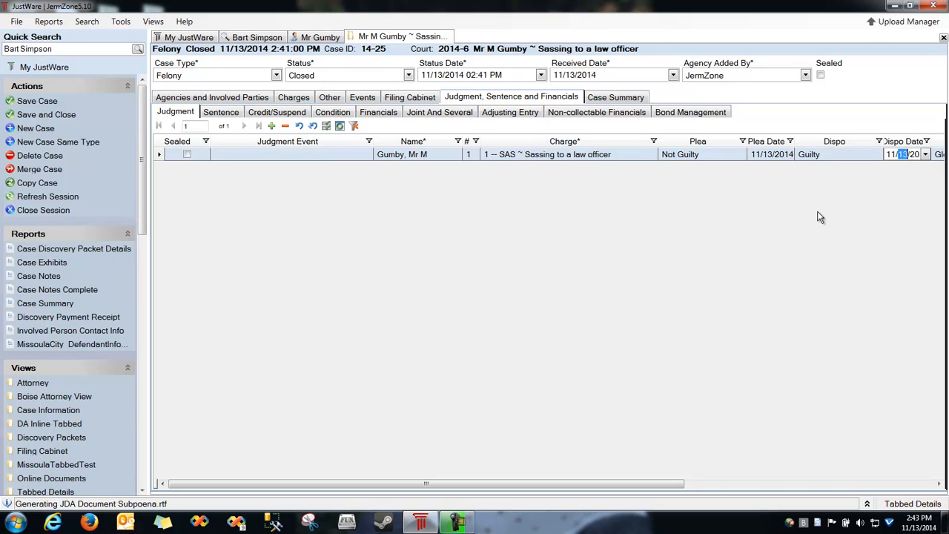
Add a Fine sentence of 50.00, with Currency 1 moved beside Amount From.
left_click(220, 113)
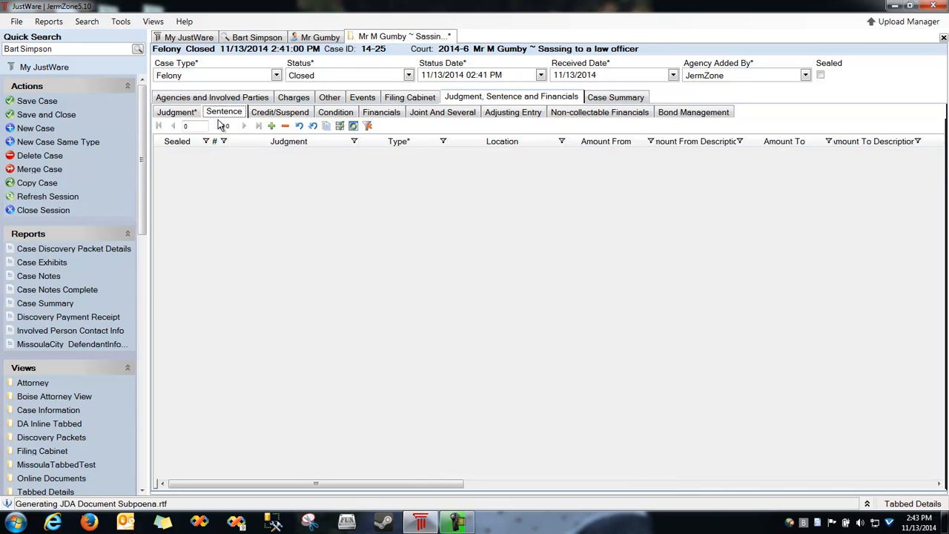
left_click(260, 186)
left_click(429, 158)
left_click(439, 156)
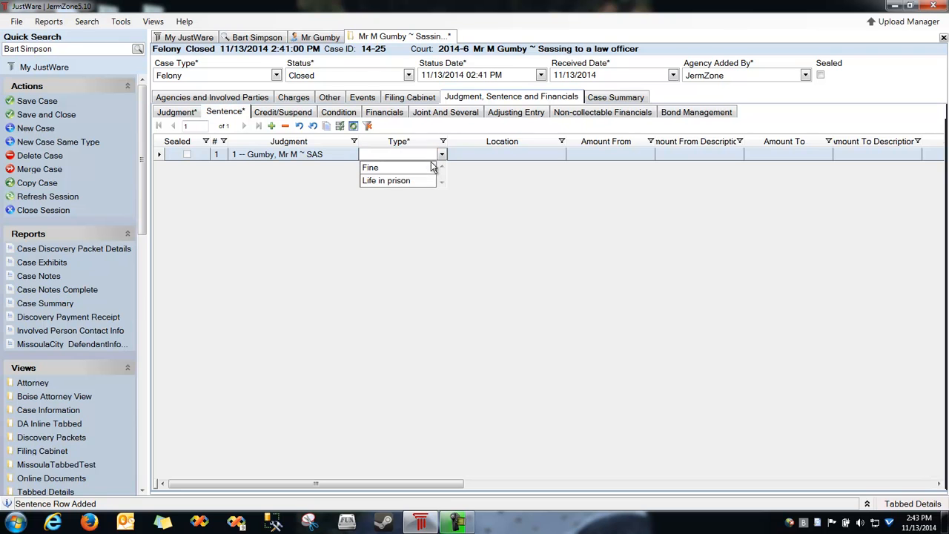
left_click(372, 168)
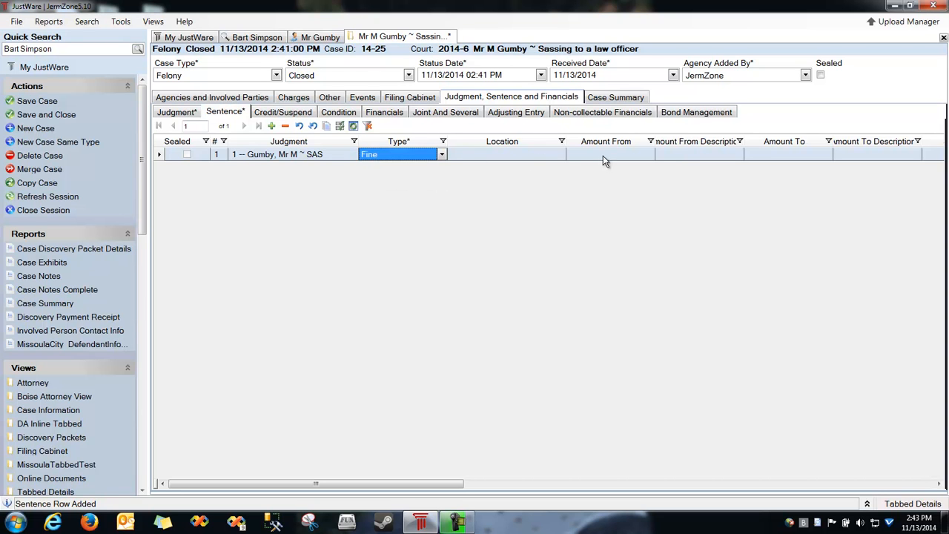
left_click(624, 157)
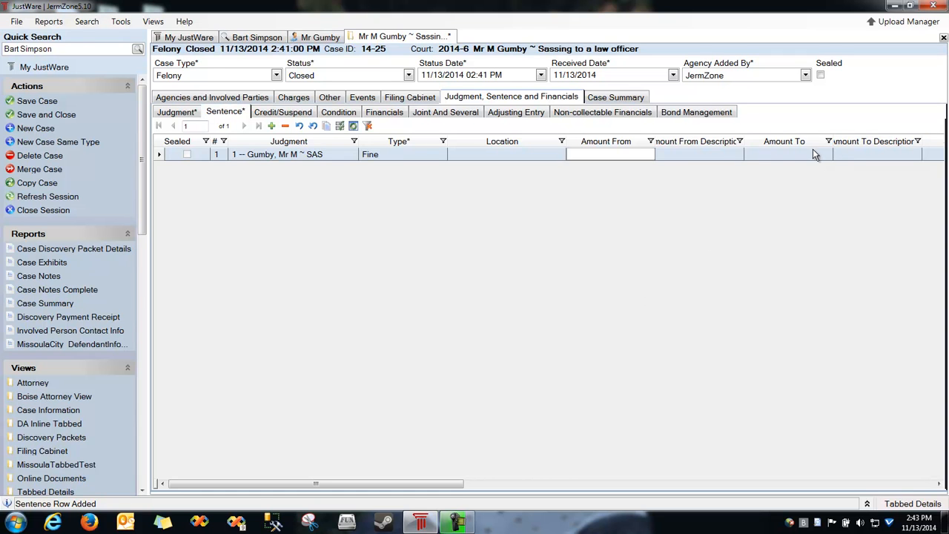
key("Tab")
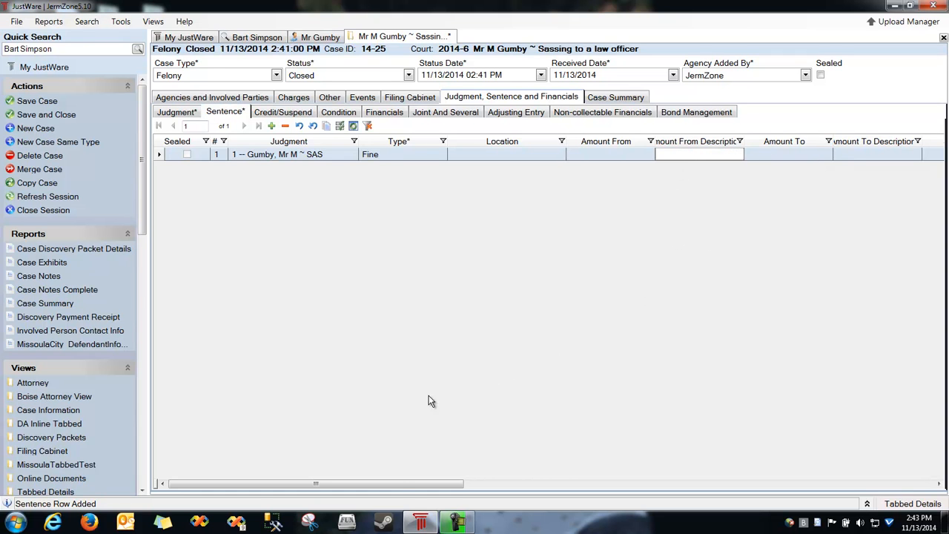
left_click_drag(402, 487, 779, 449)
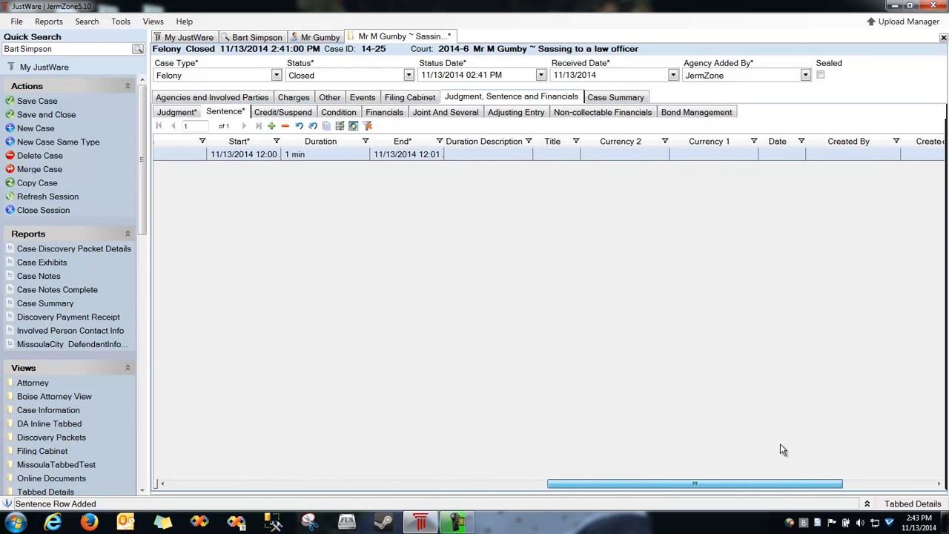
left_click_drag(725, 145, 676, 149)
left_click(688, 162)
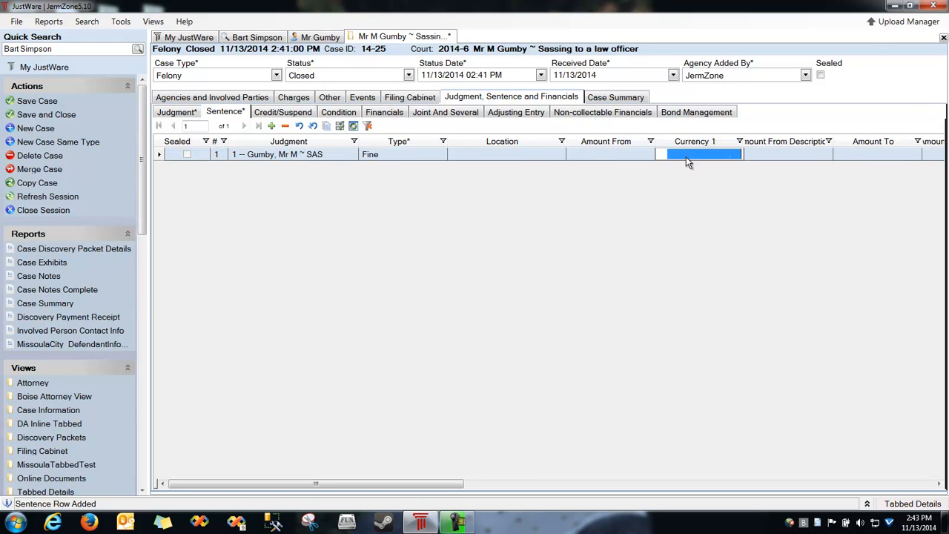
type("50.00")
Add a second sentence row of Life in prison.
left_click(271, 126)
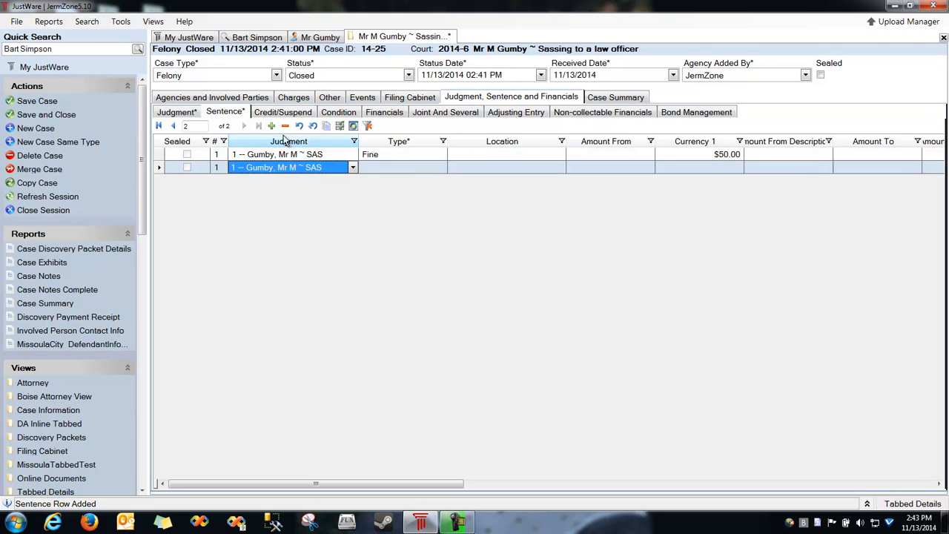
left_click(385, 172)
left_click(393, 194)
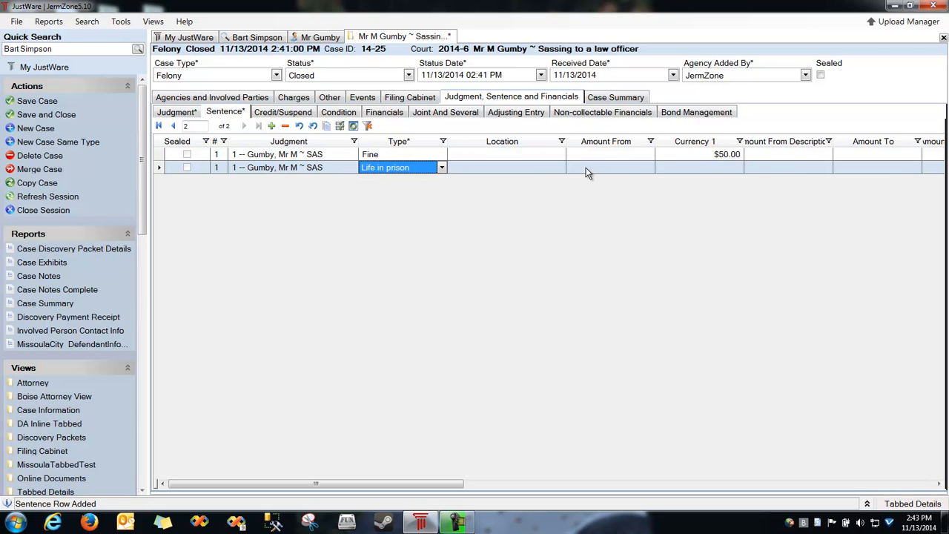
left_click(285, 115)
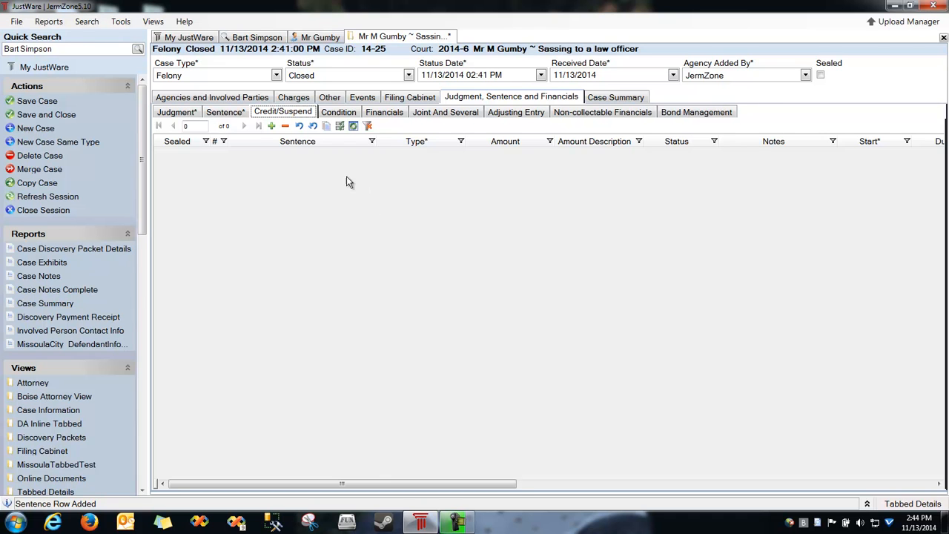
Try and cancel new Credit/Suspend and Condition rows, then review the financial obligations.
left_click(271, 125)
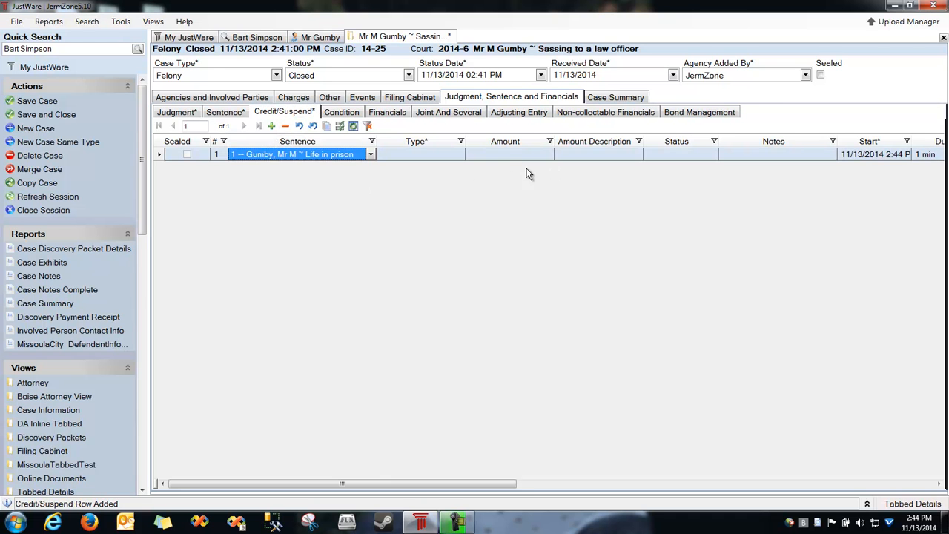
key("Escape")
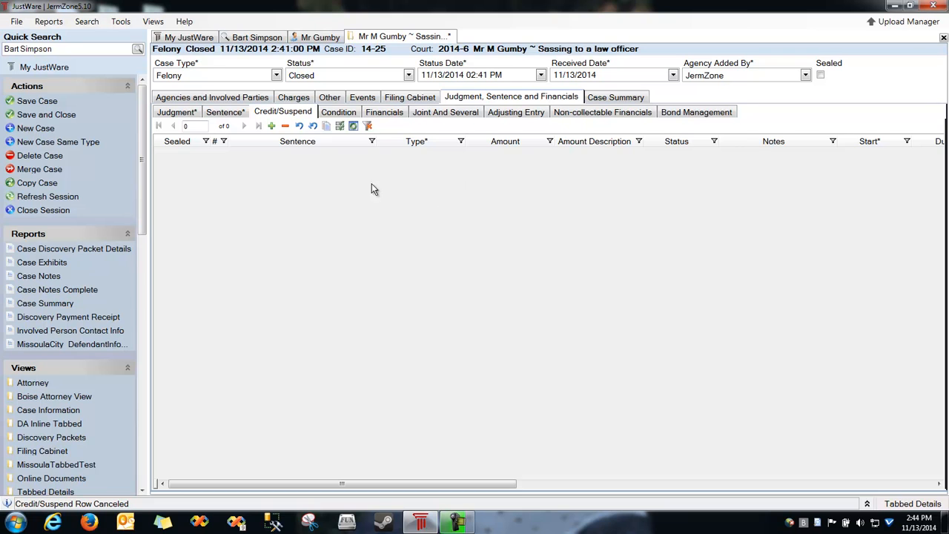
left_click(342, 116)
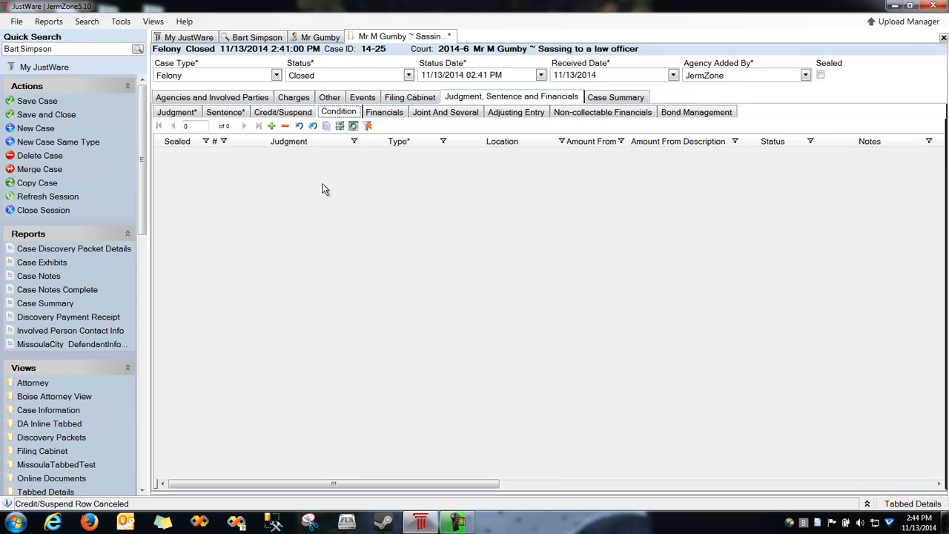
left_click(272, 125)
left_click(400, 156)
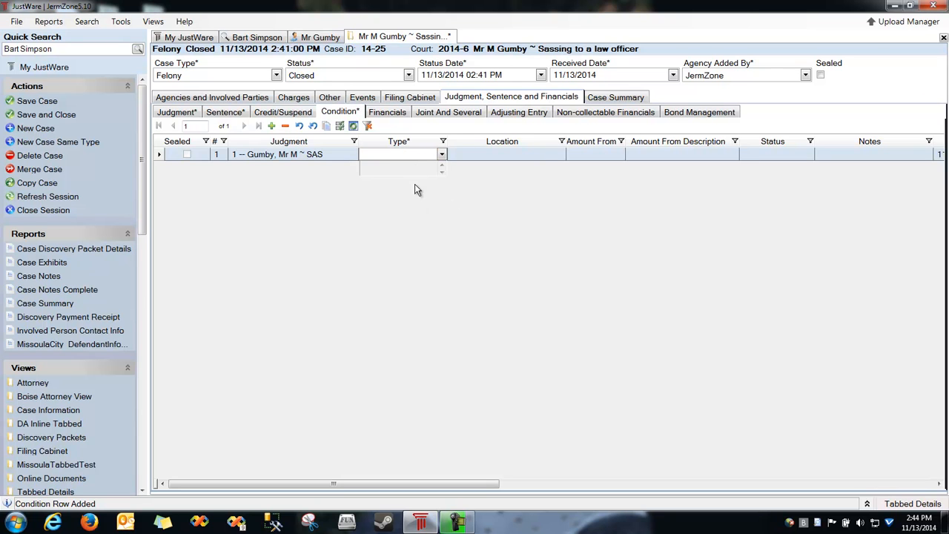
key("Escape")
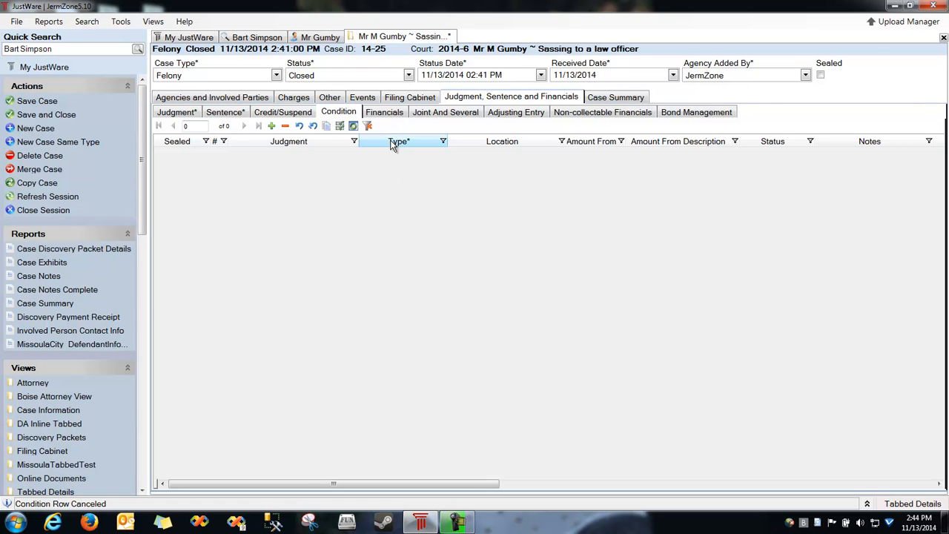
left_click(395, 115)
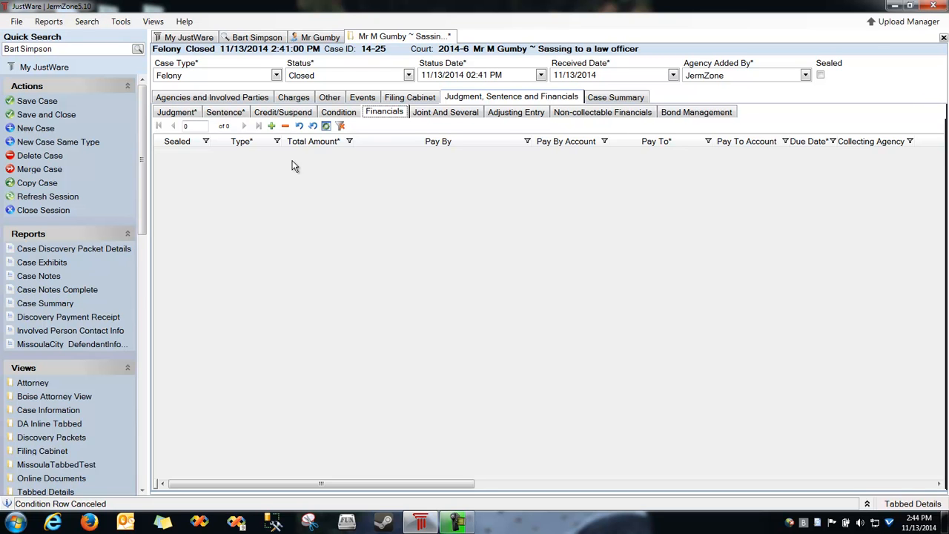
left_click(225, 112)
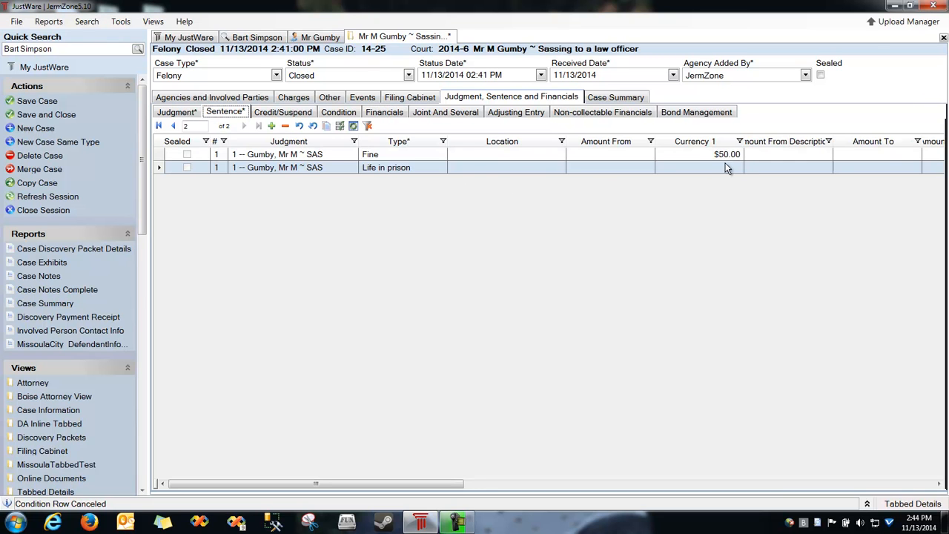
left_click(387, 115)
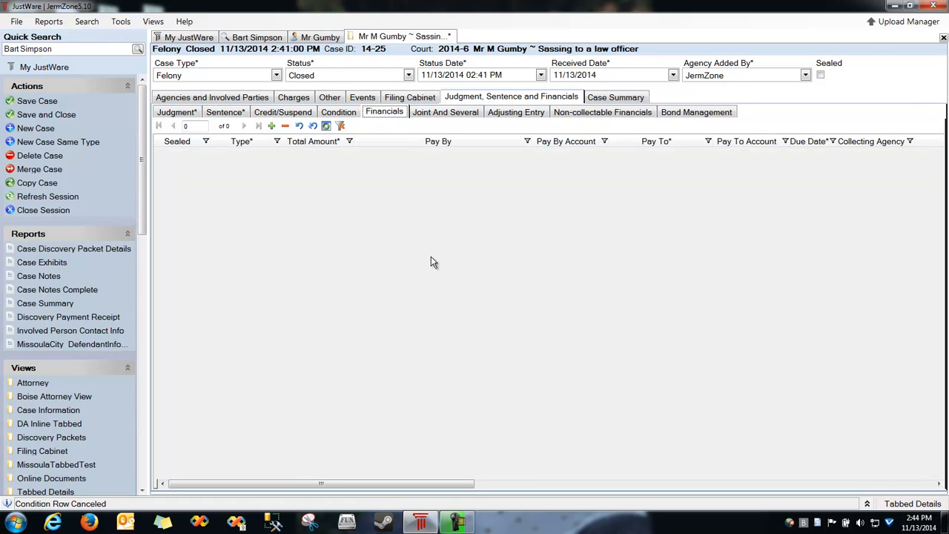
Add a $50 Fine obligation paid to JermZone, due 11/13/2014, and save the case.
left_click(271, 126)
left_click(236, 157)
left_click(233, 180)
key("Tab")
type("50")
key("Tab")
key("alt+Down")
key("Tab")
key("Tab")
key("Tab")
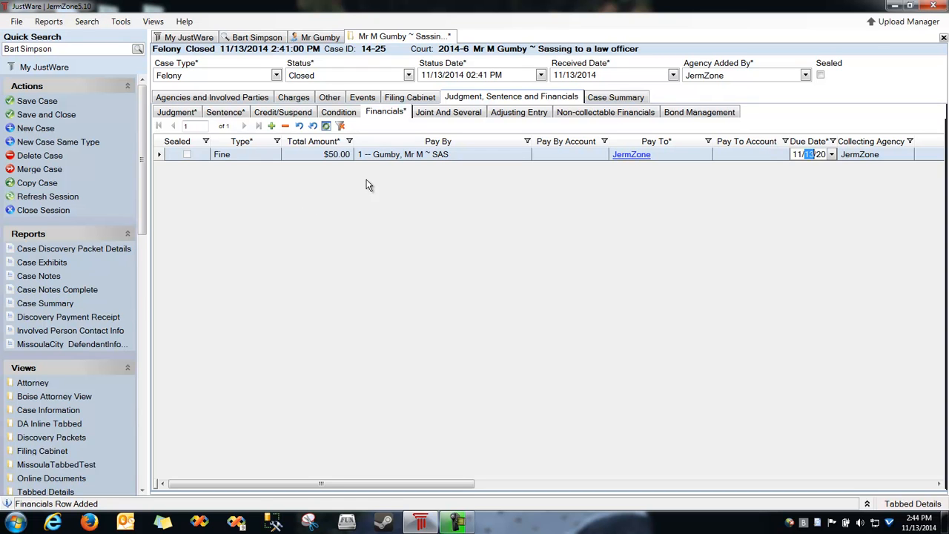
left_click_drag(807, 141, 558, 150)
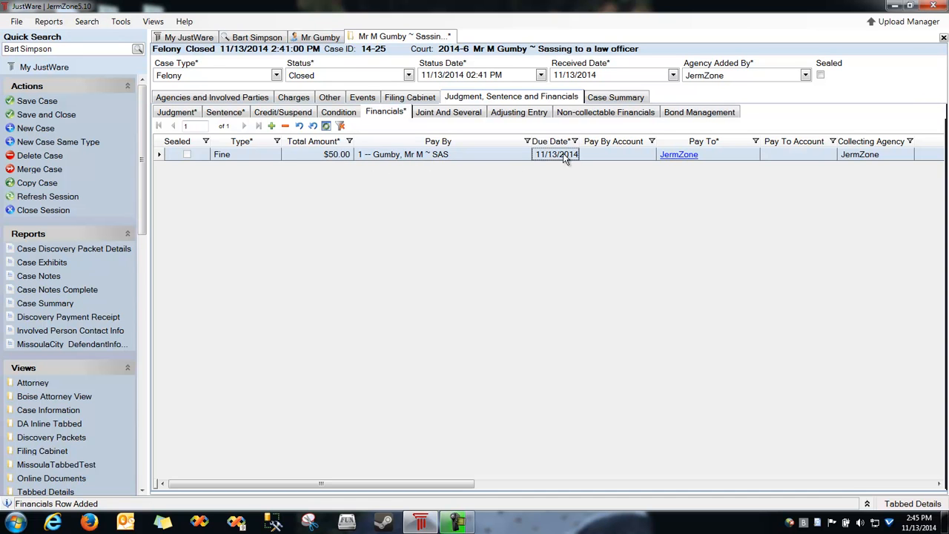
key("ctrl+s")
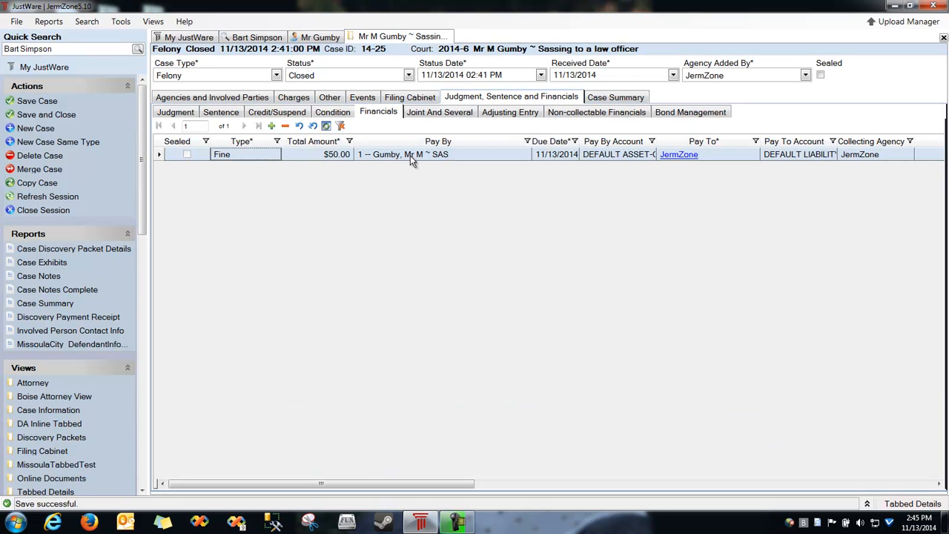
left_click(437, 115)
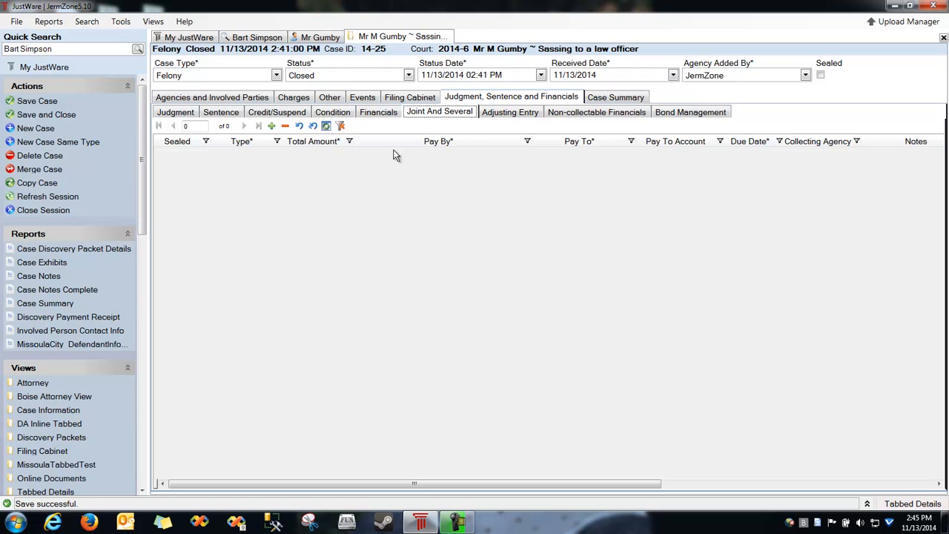
Add a $1000 joint and several Fine shared by this defendant and a Theft defendant.
left_click(272, 126)
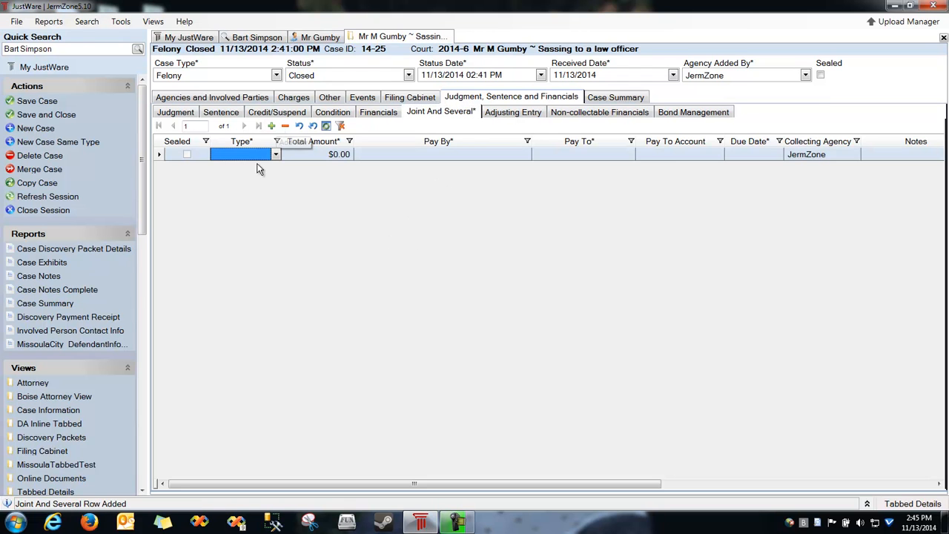
left_click(264, 158)
left_click(245, 180)
key("Tab")
type("1000")
key("Tab")
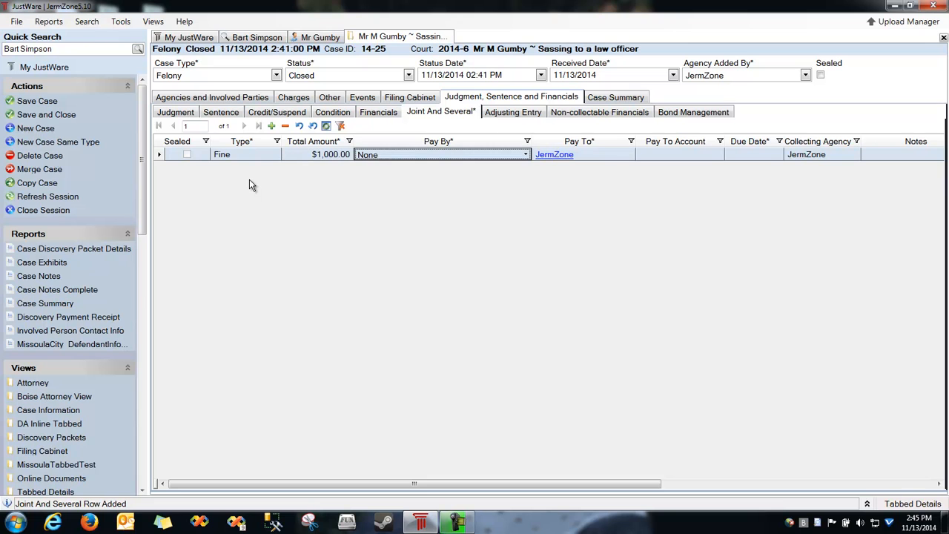
left_click(456, 156)
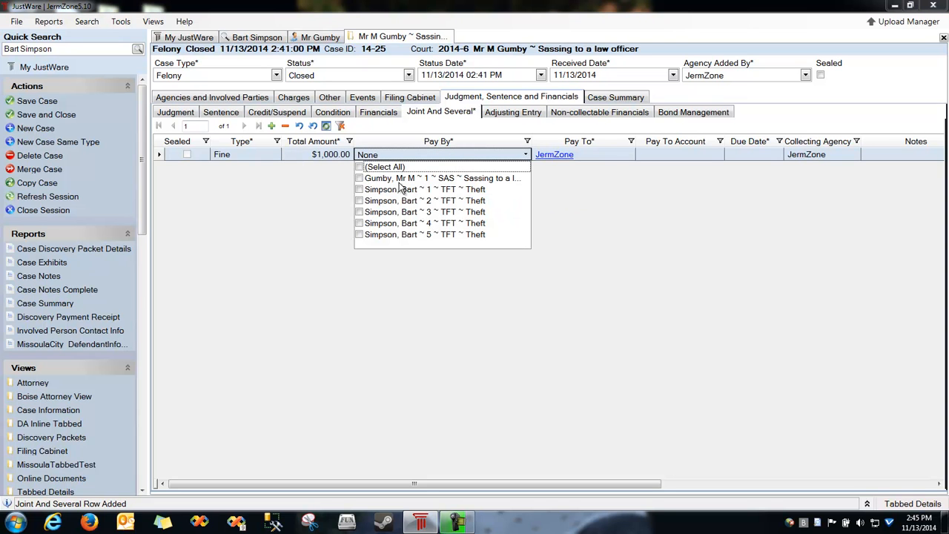
left_click(360, 178)
left_click(359, 189)
key("Tab")
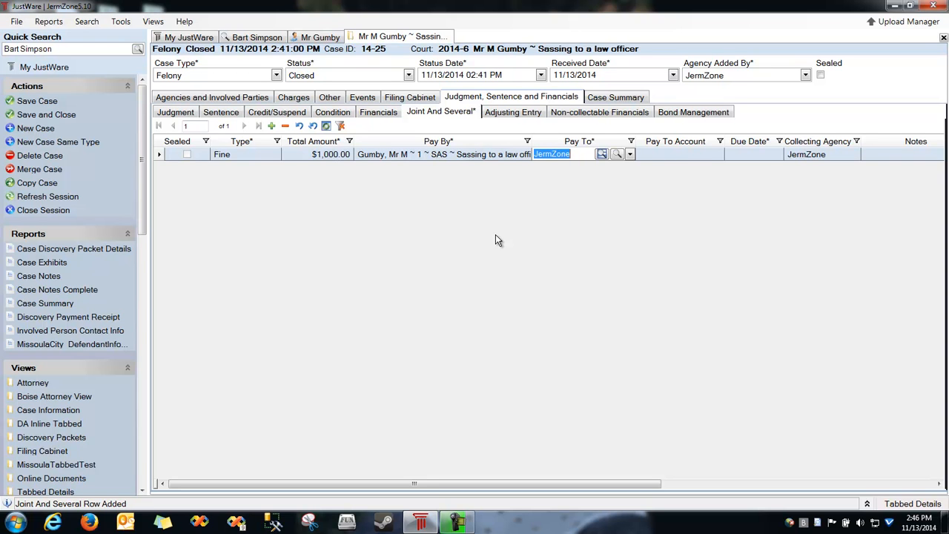
Set the joint and several Fine's due date to 12/13/2014.
left_click(744, 153)
key("Up")
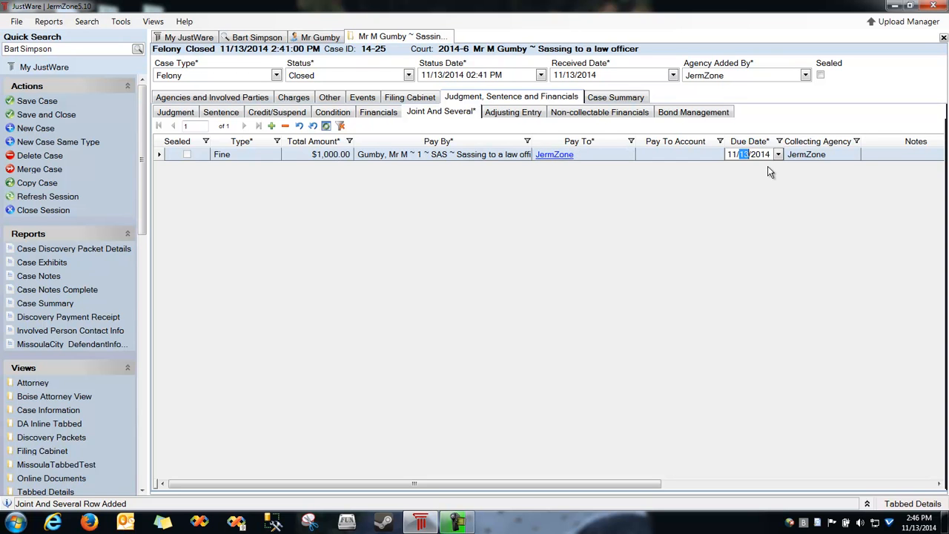
key("Left")
type("12")
Save the case and check the existing financial obligations before adjusting.
left_click(528, 114)
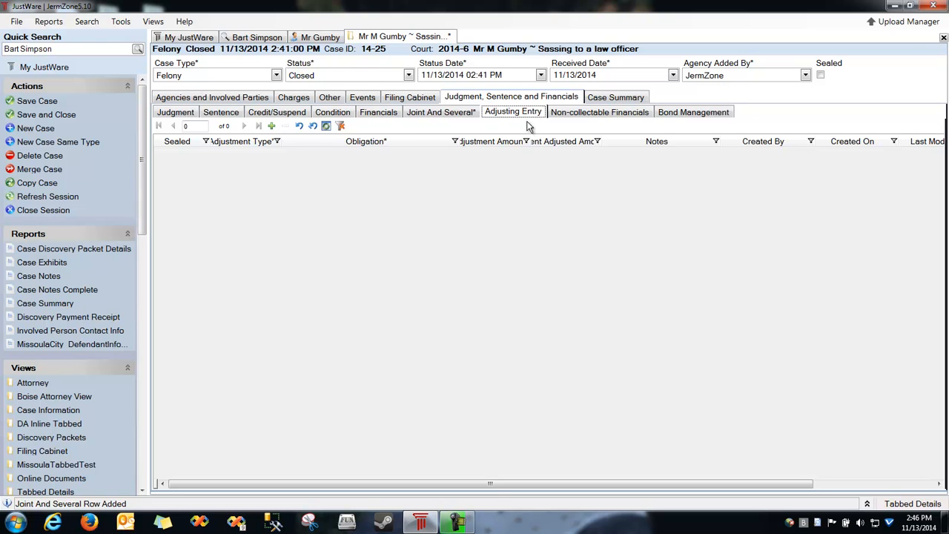
key("ctrl+s")
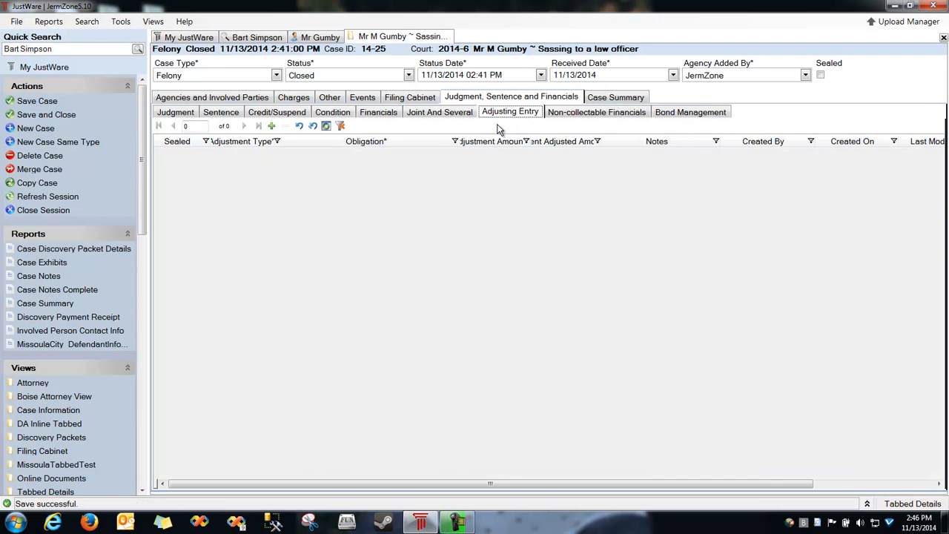
left_click(381, 115)
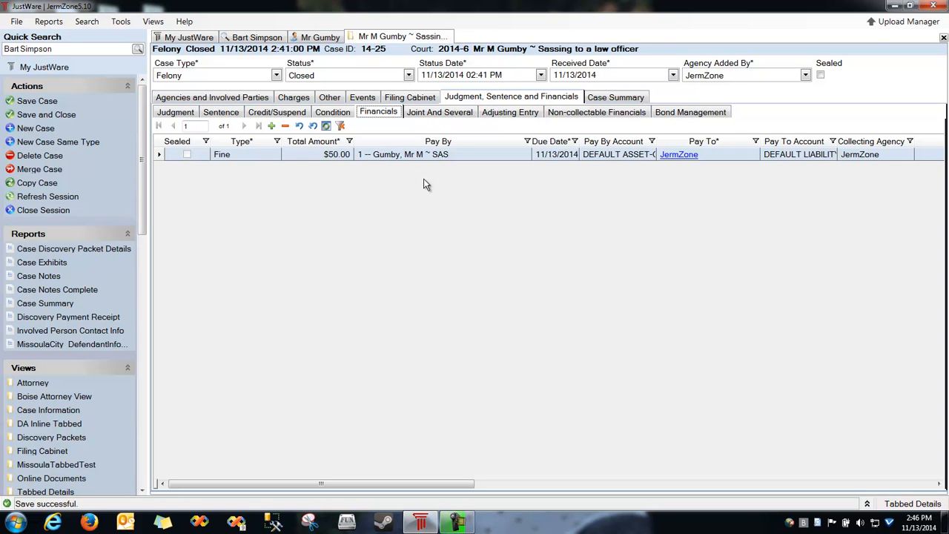
left_click(508, 112)
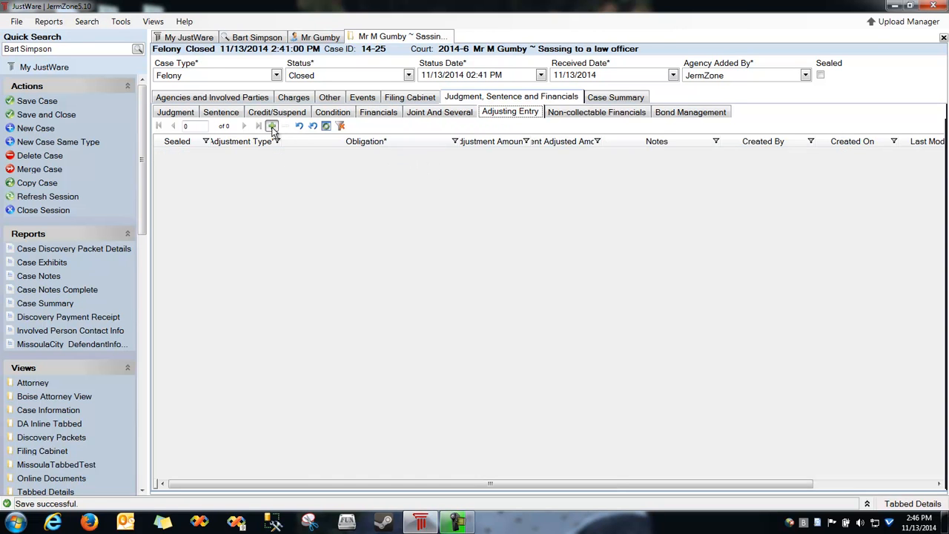
Add a -50 adjusting entry against the $50.00 Fine and save the case.
left_click(272, 126)
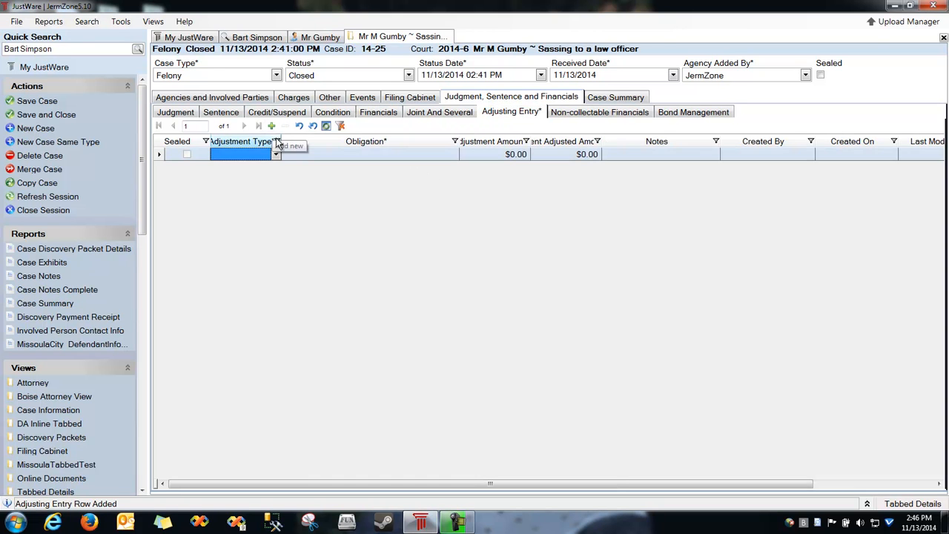
left_click(364, 162)
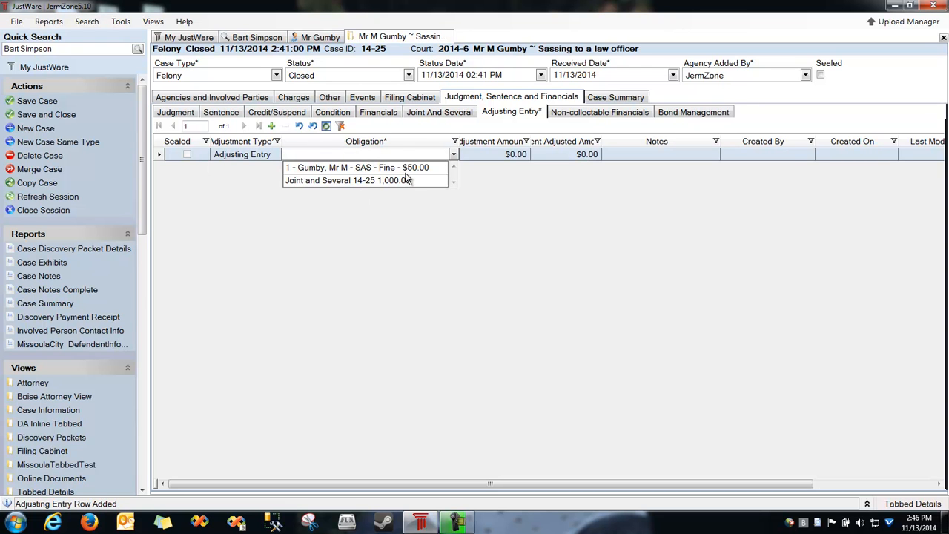
left_click(415, 167)
key("Tab")
type("-50")
key("Tab")
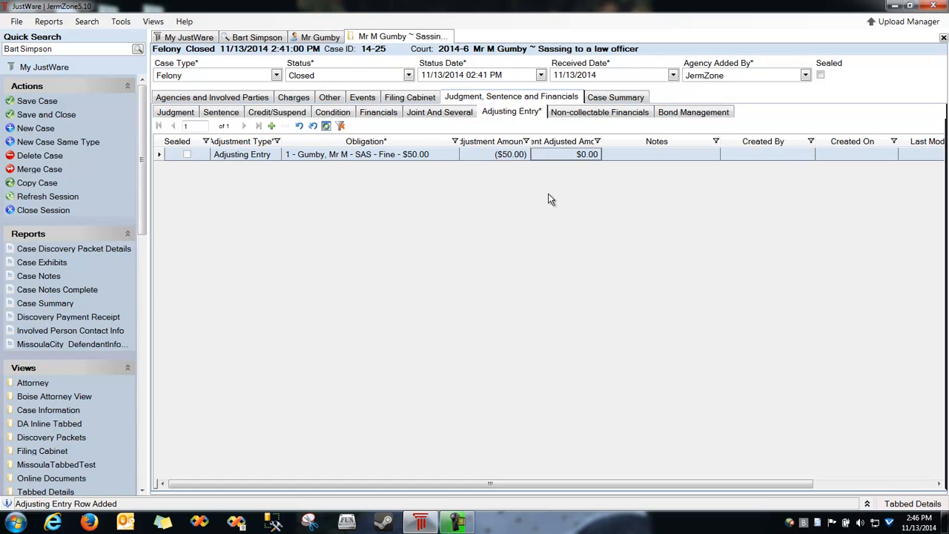
key("ctrl+s")
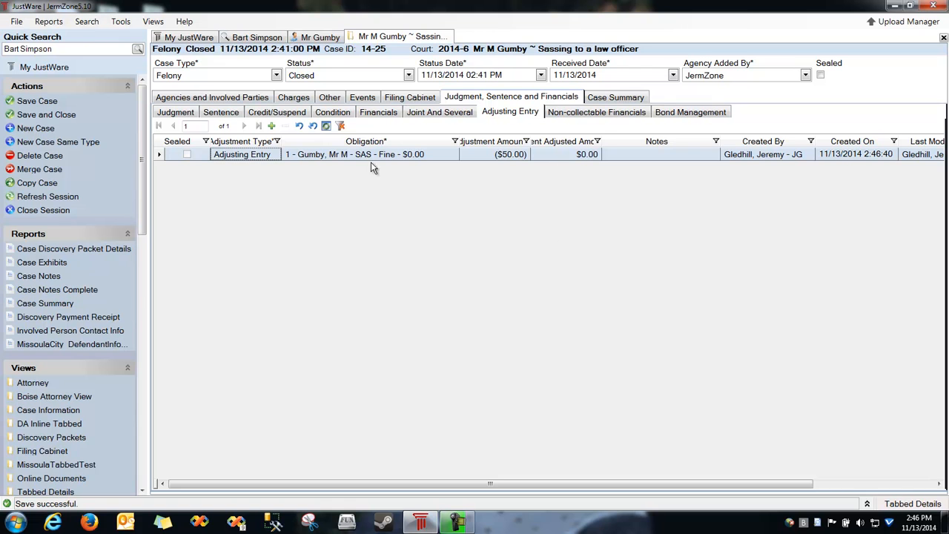
Review the Fine and its adjustment, then view the non-collectable financials.
left_click(379, 115)
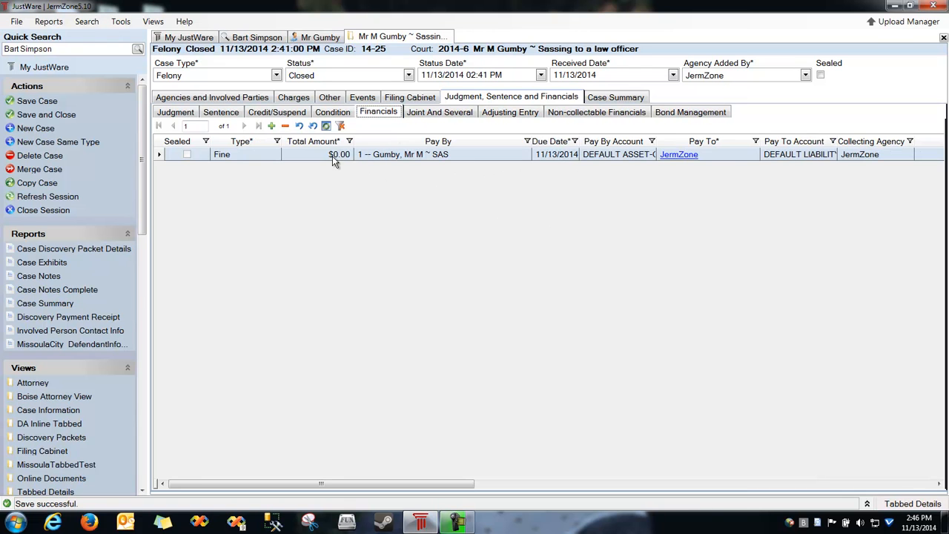
left_click(498, 115)
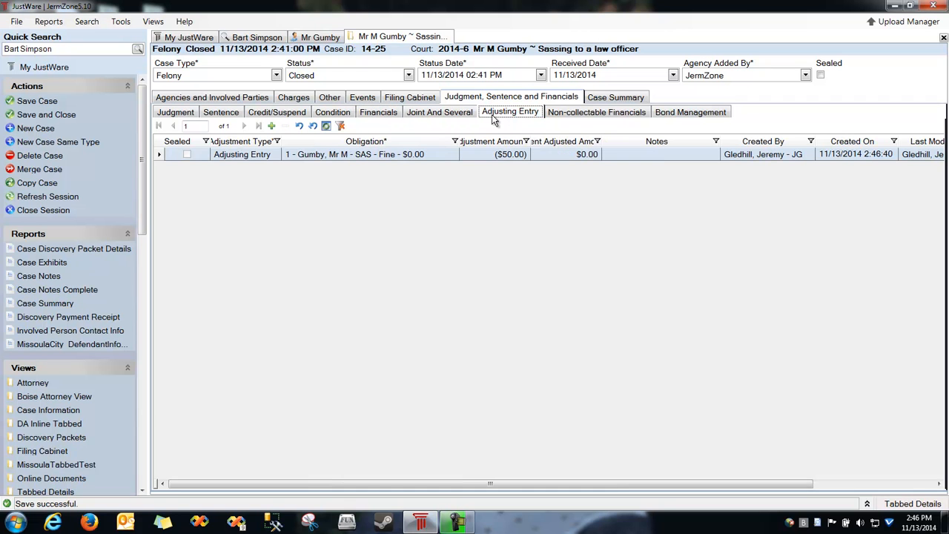
left_click(604, 115)
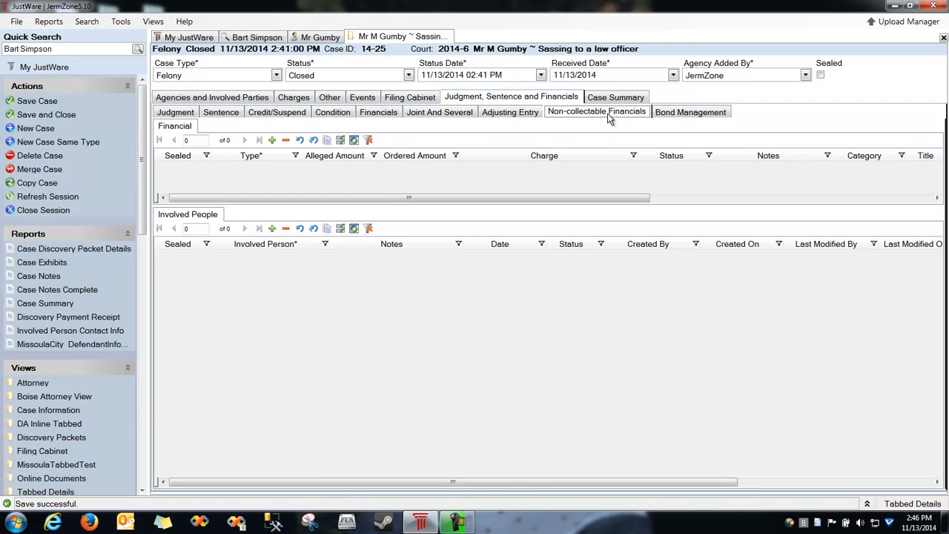
Show the case's Bond Management with a larger bonds list; no bonds are recorded.
left_click_drag(439, 220, 460, 333)
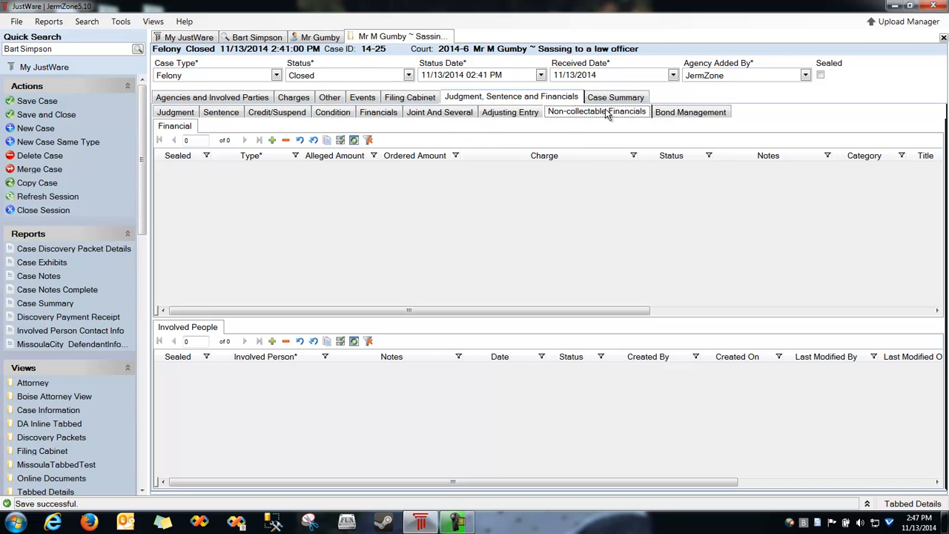
left_click(680, 112)
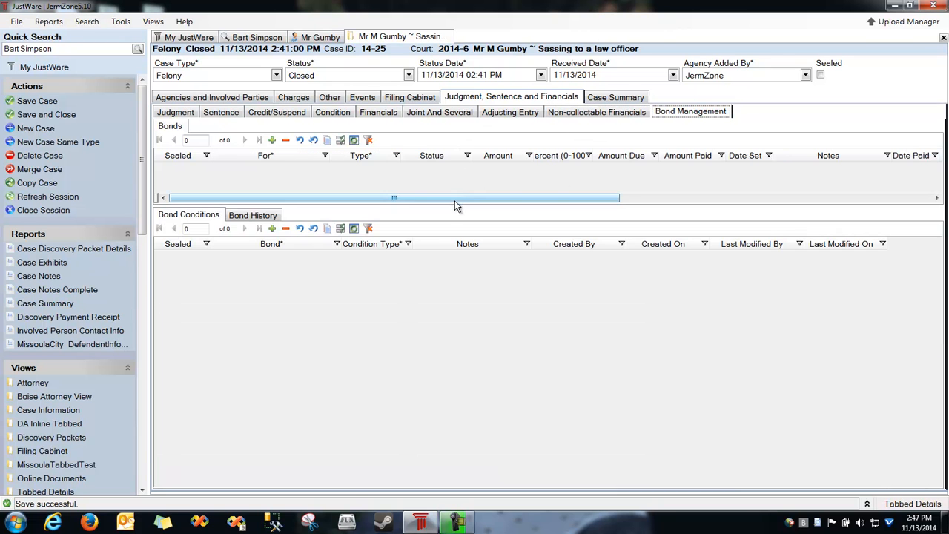
left_click_drag(447, 206, 455, 256)
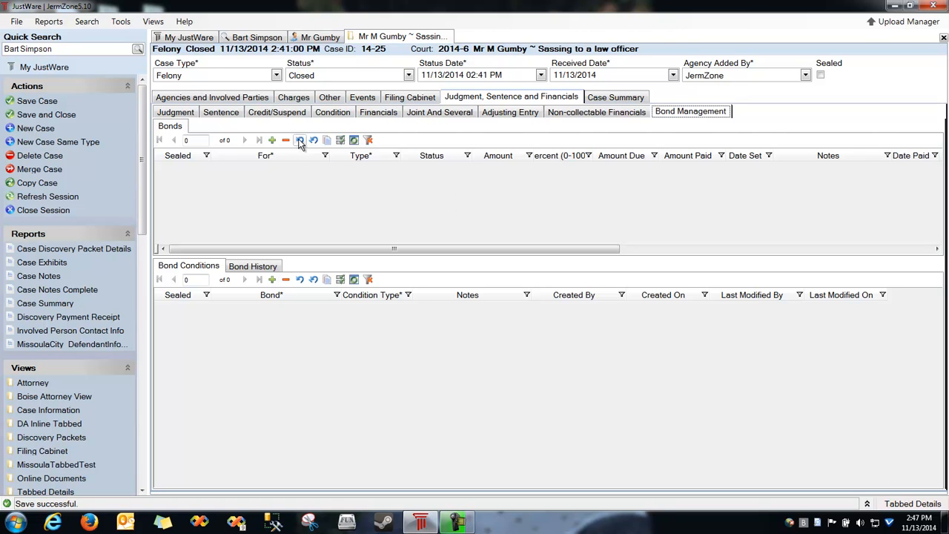
Start a Cash Only Bond on the SAS charge, discard it, then view the Case Summary.
left_click(272, 140)
left_click(278, 165)
left_click(258, 182)
left_click(348, 171)
left_click(366, 195)
left_click(436, 173)
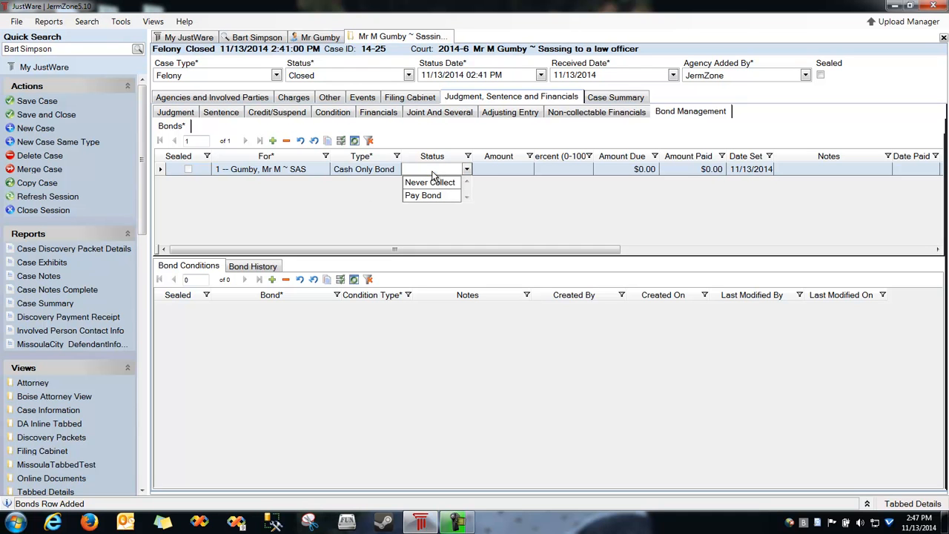
left_click(429, 169)
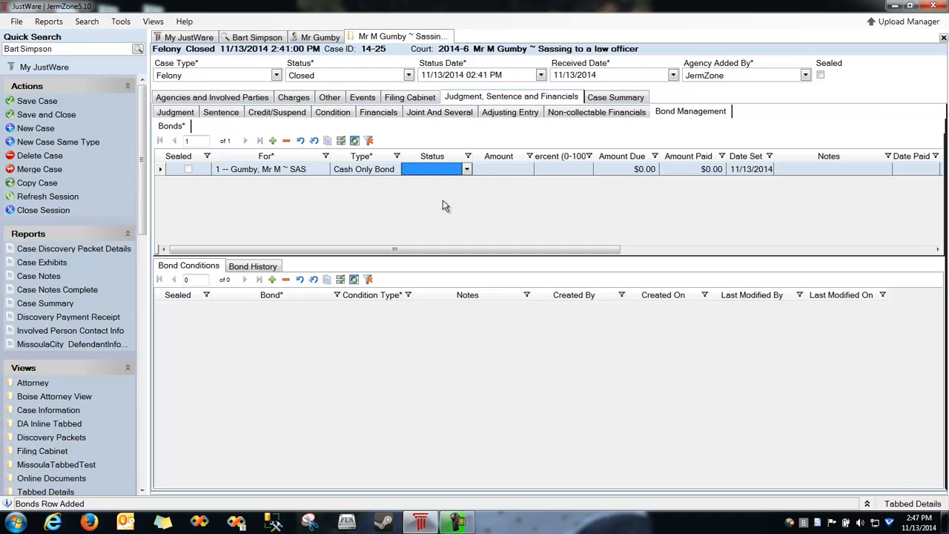
key("Escape")
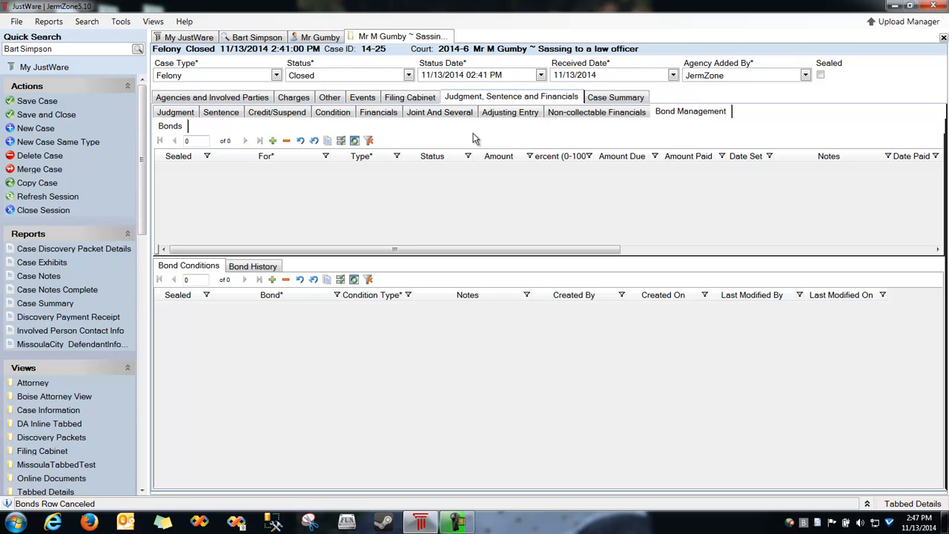
left_click(608, 98)
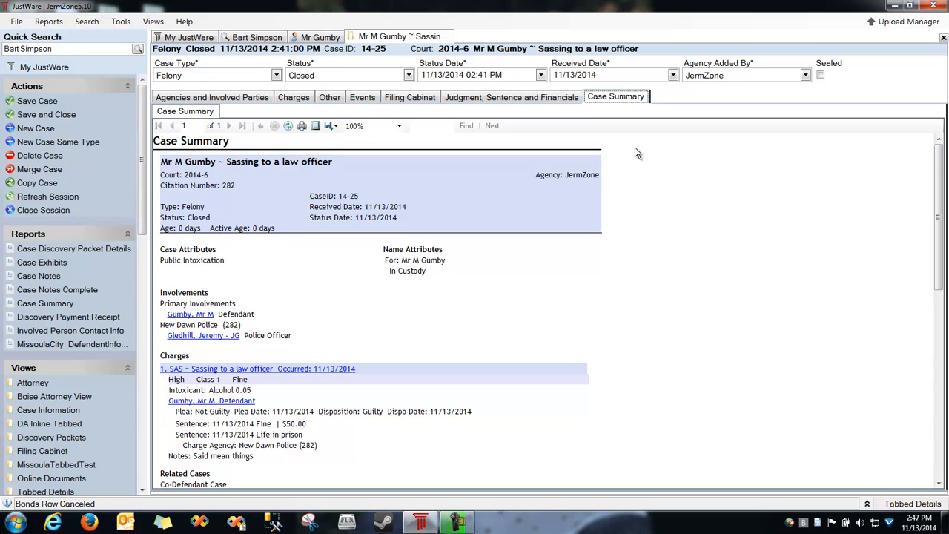
Scroll through the Case Summary report, then return to Agencies and Involved Parties.
left_click_drag(937, 196, 941, 380)
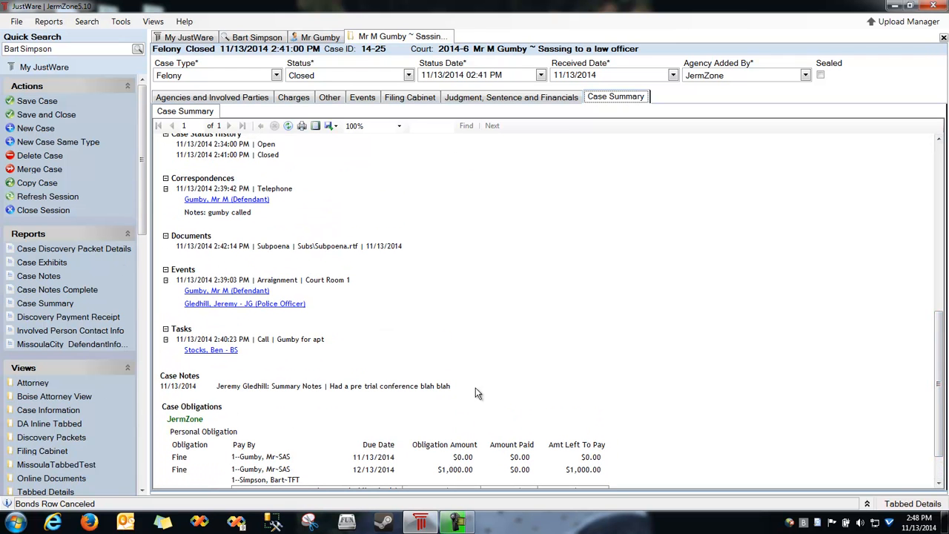
left_click_drag(939, 322, 881, 136)
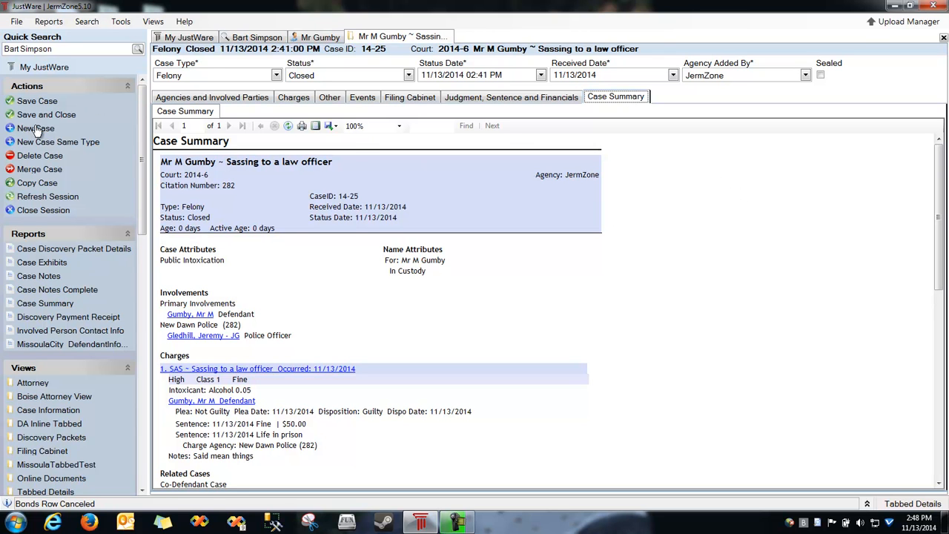
left_click(220, 98)
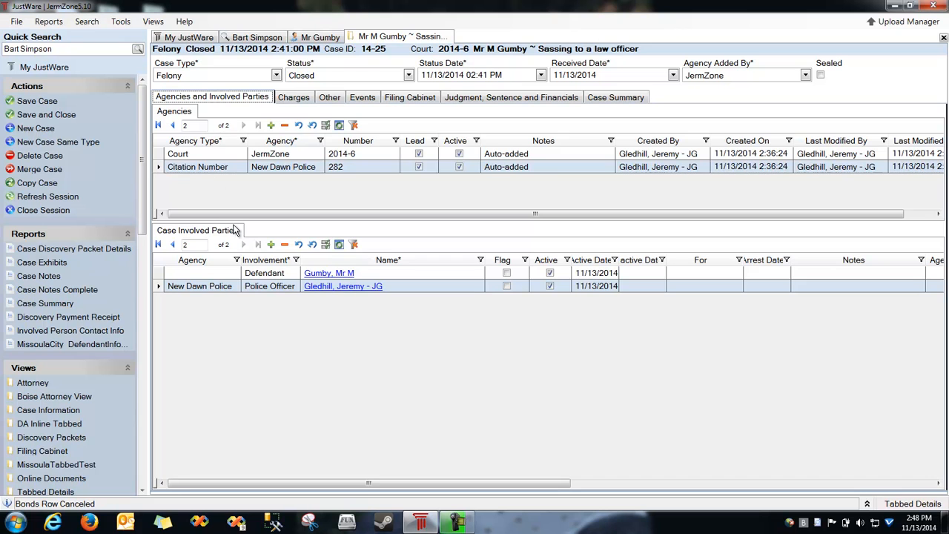
Add New Dawn Prosecutors to the case as a Prosecutor agency.
left_click(270, 126)
left_click(213, 185)
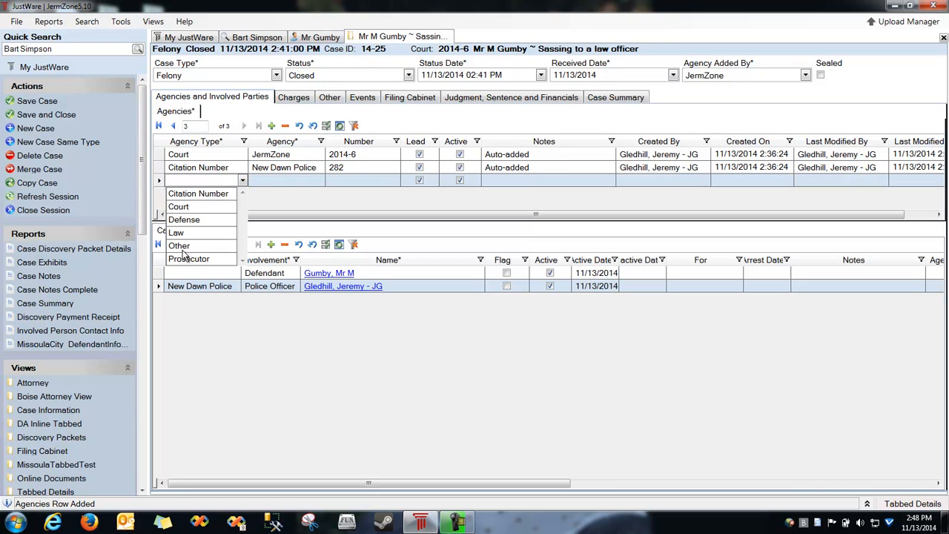
left_click(190, 259)
left_click(295, 181)
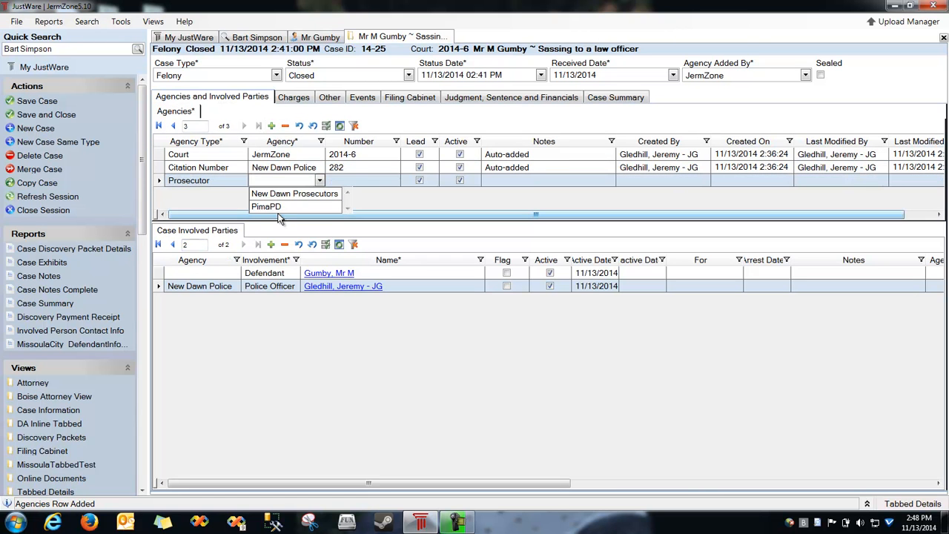
left_click(297, 193)
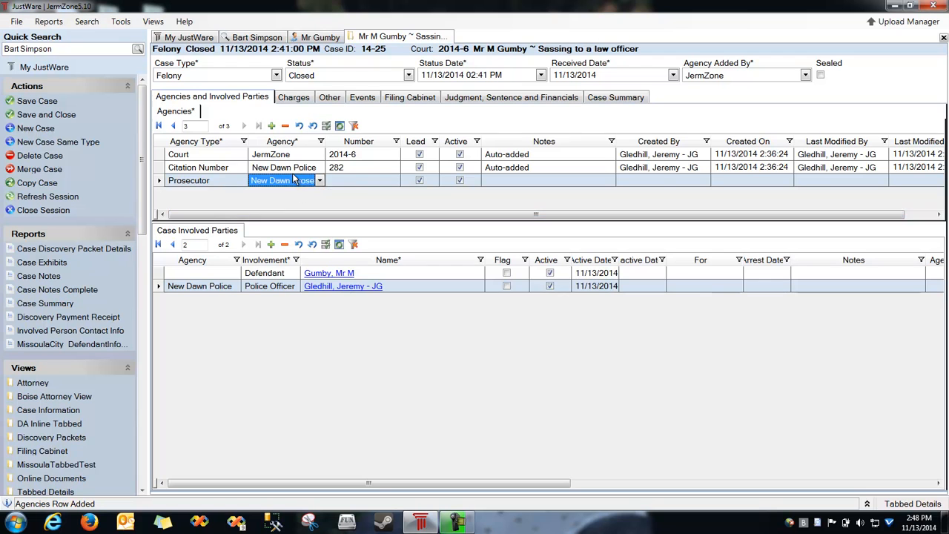
Add a New Dawn Prosecutors Prosecuting Attorney party and enter the attorney's name.
left_click(270, 244)
left_click(211, 300)
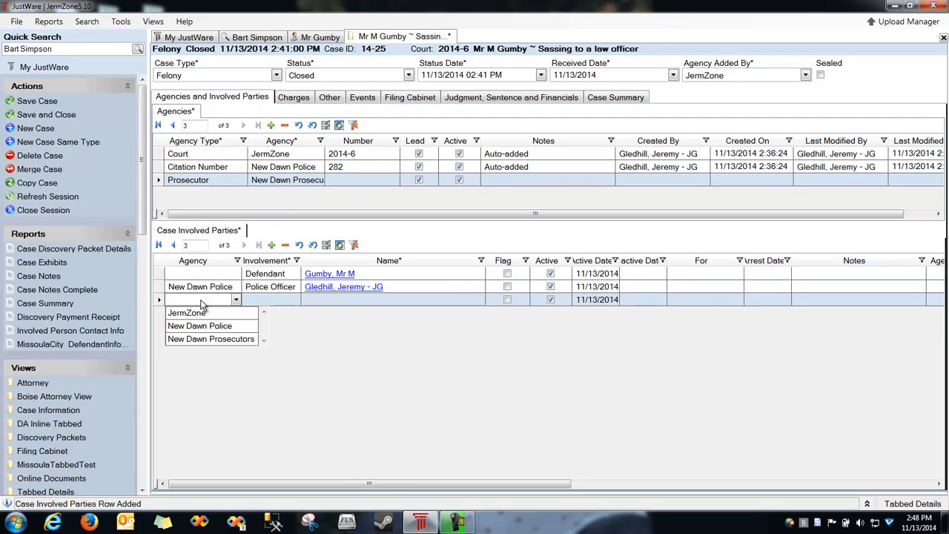
left_click(205, 339)
left_click_drag(239, 260, 281, 261)
left_click(311, 299)
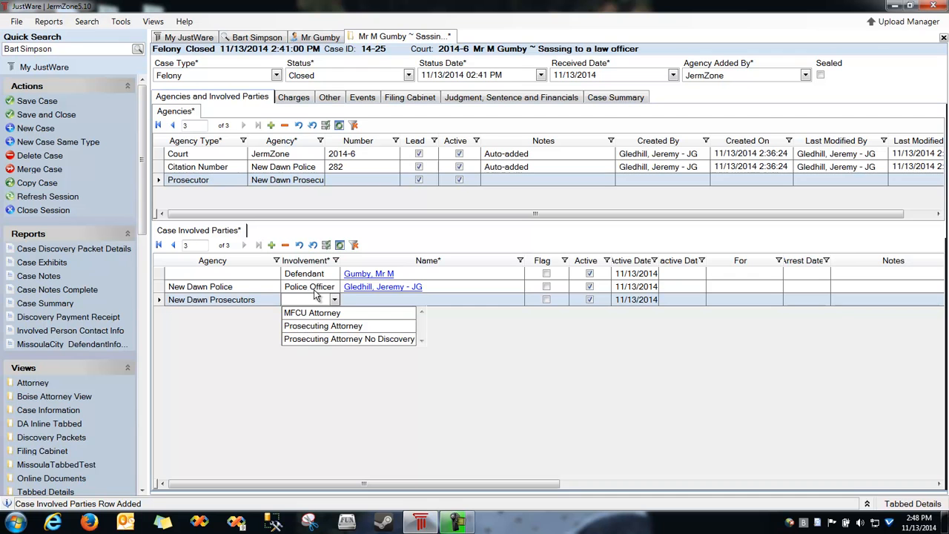
left_click(326, 326)
left_click_drag(344, 260, 387, 261)
left_click(529, 299)
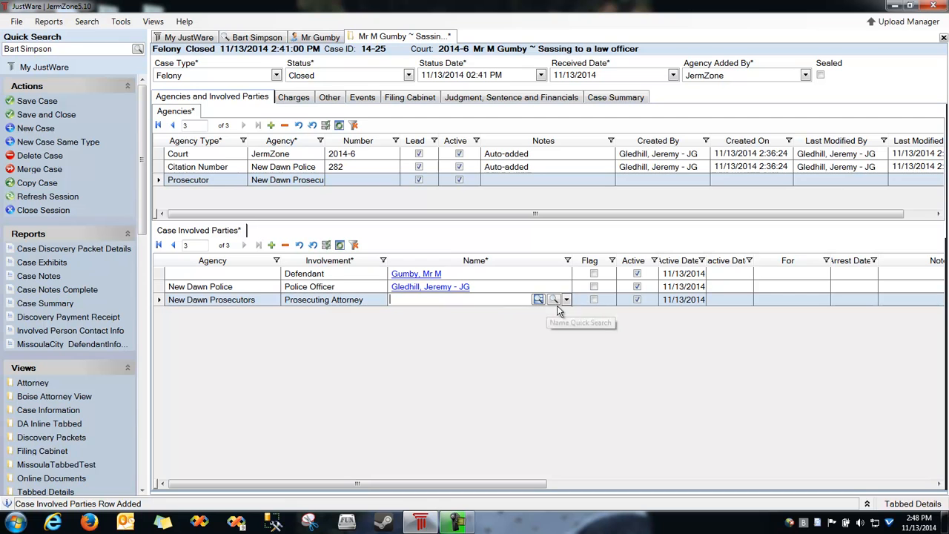
left_click(566, 300)
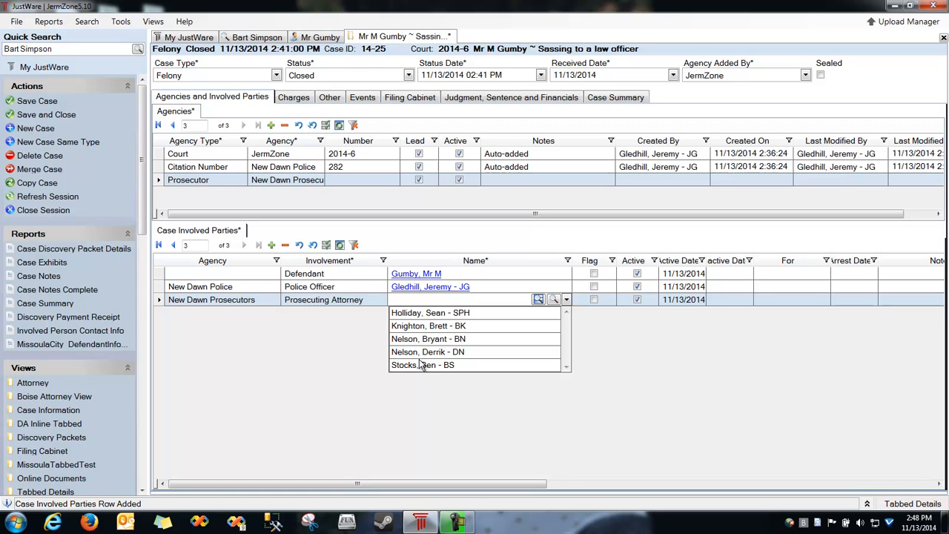
type("Mr Prosecutor")
Create a new person record with the attorney's last and first name, and involve them in the case.
key("Return")
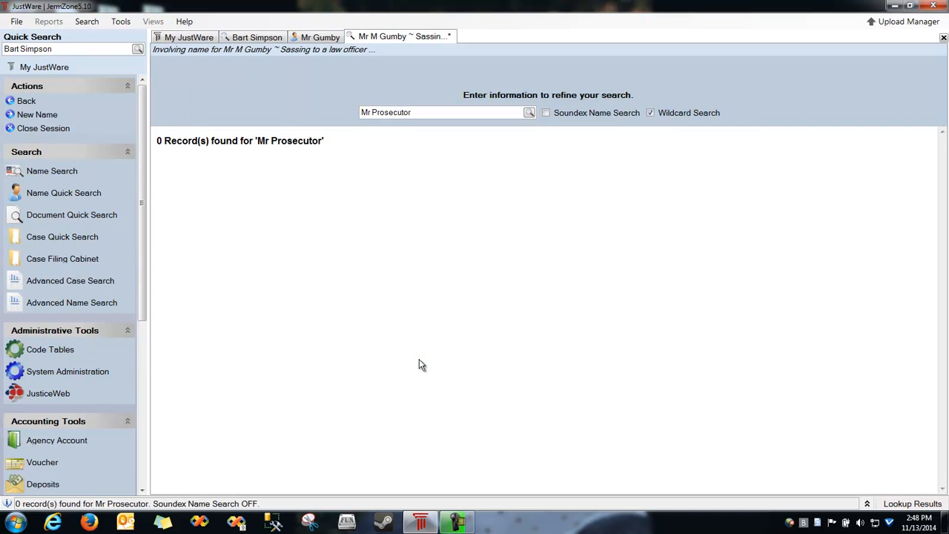
left_click(37, 115)
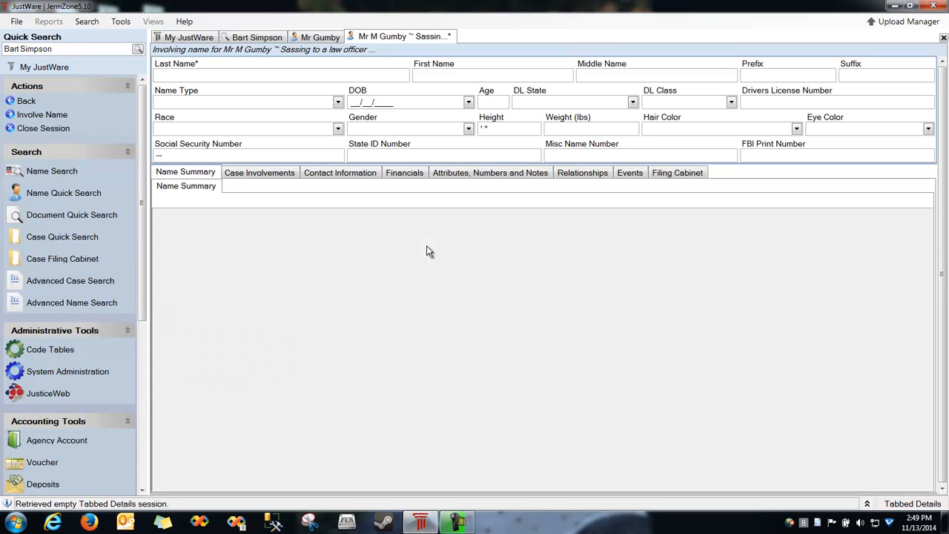
type("Prosecutor")
key("Tab")
type("Mr")
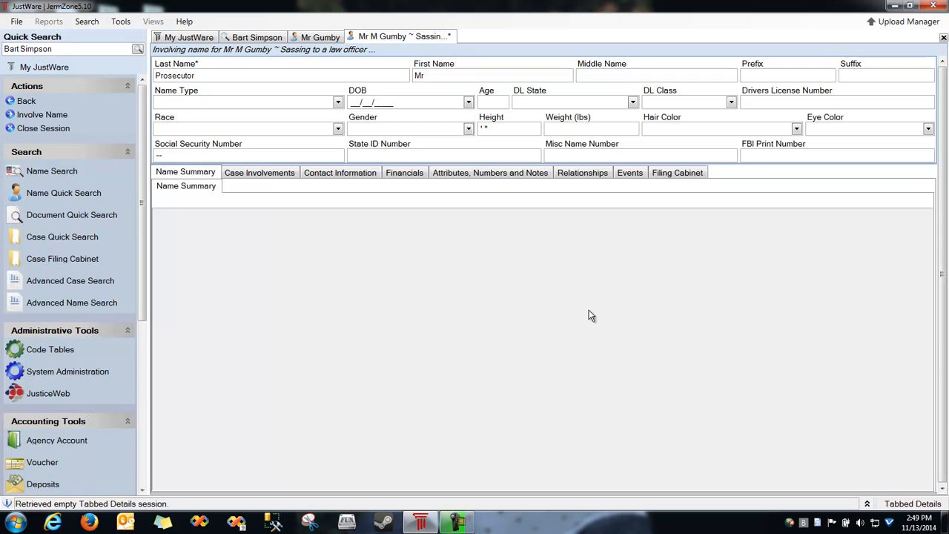
left_click(295, 175)
left_click(358, 175)
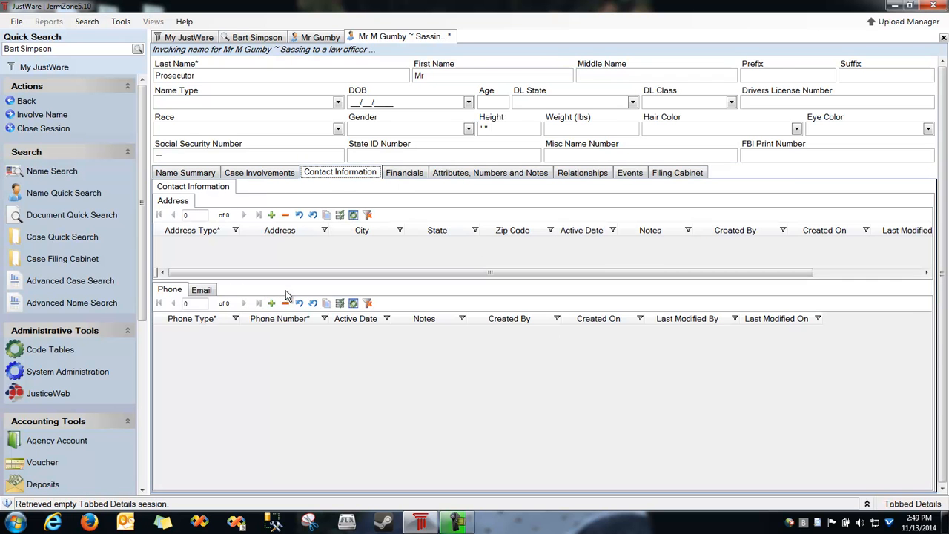
left_click(37, 117)
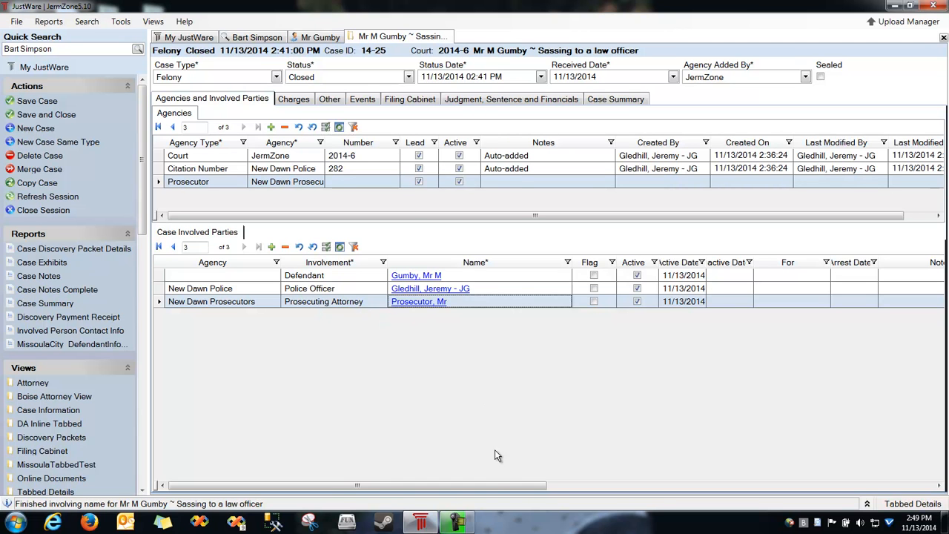
Move Arrest Date next to Name, set the defendant's arrest date to 11/13/2014, and save.
left_click_drag(495, 486, 599, 490)
left_click_drag(665, 271, 397, 271)
left_click_drag(483, 483, 604, 486)
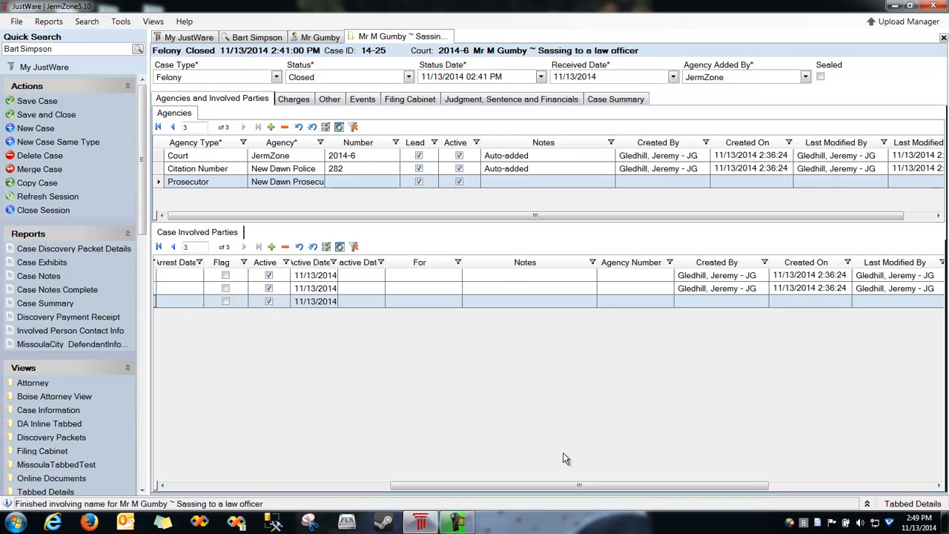
left_click_drag(564, 485, 337, 473)
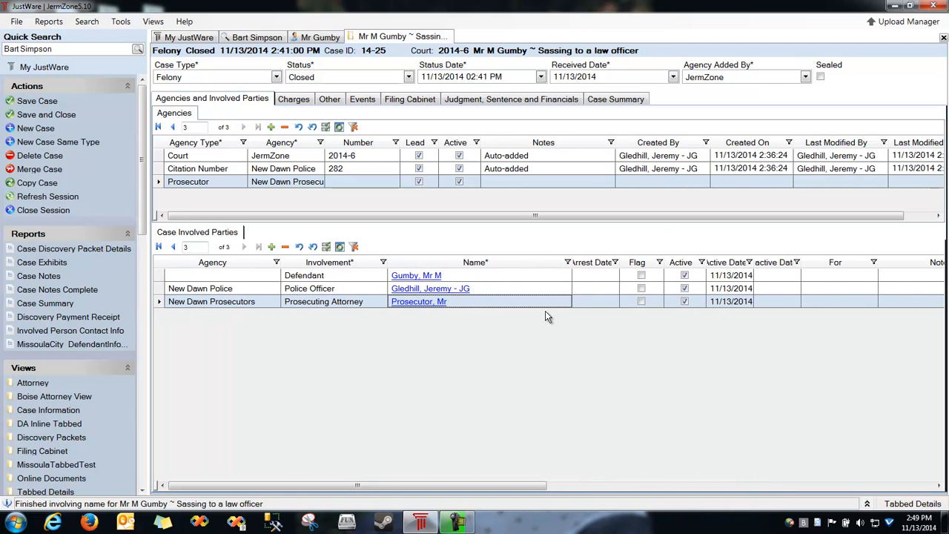
left_click(590, 276)
key("Up")
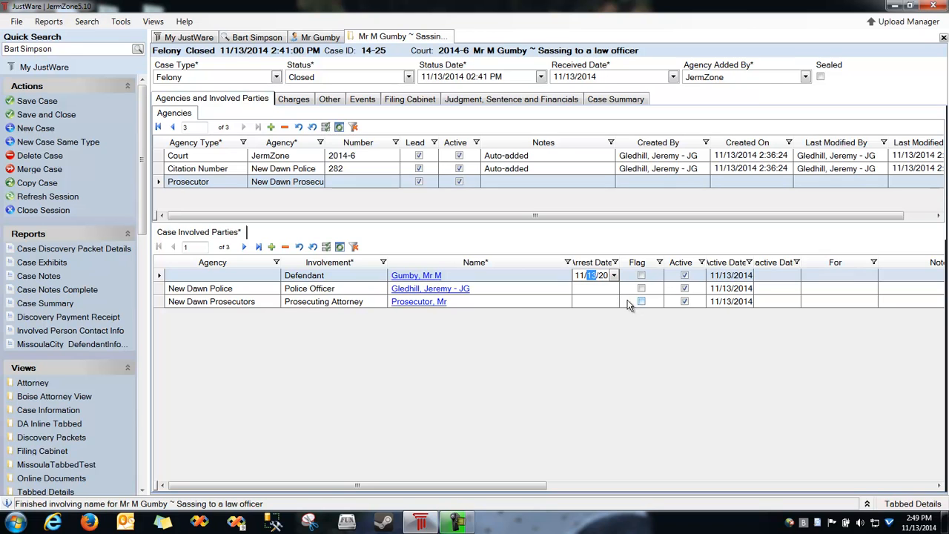
key("ctrl+s")
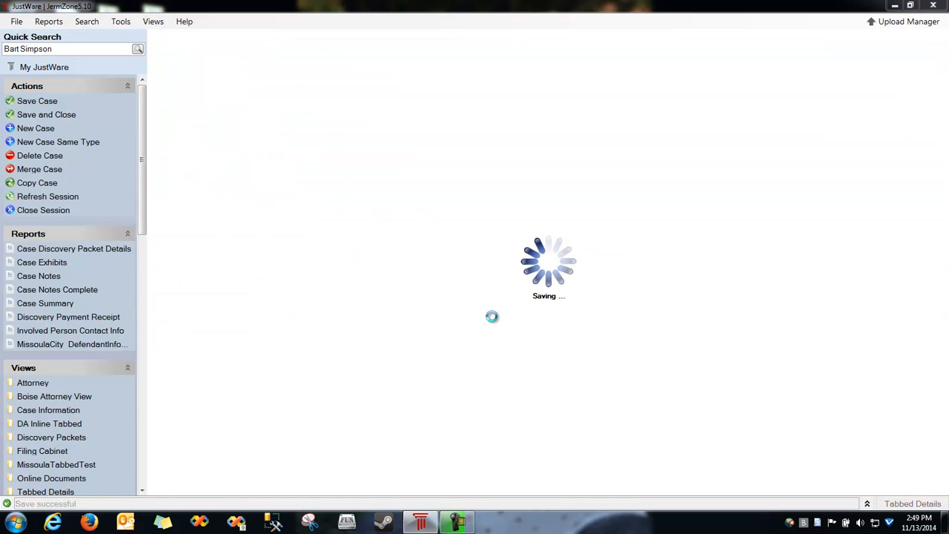